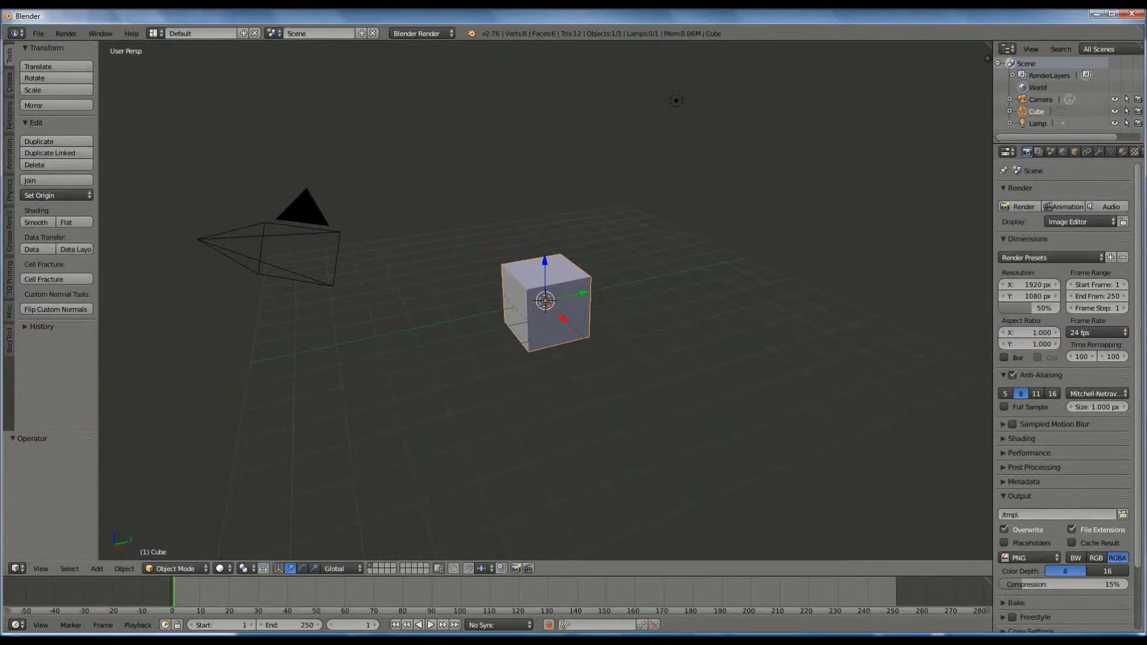
Delete the default cube from the scene.
key("x")
left_click(841, 347)
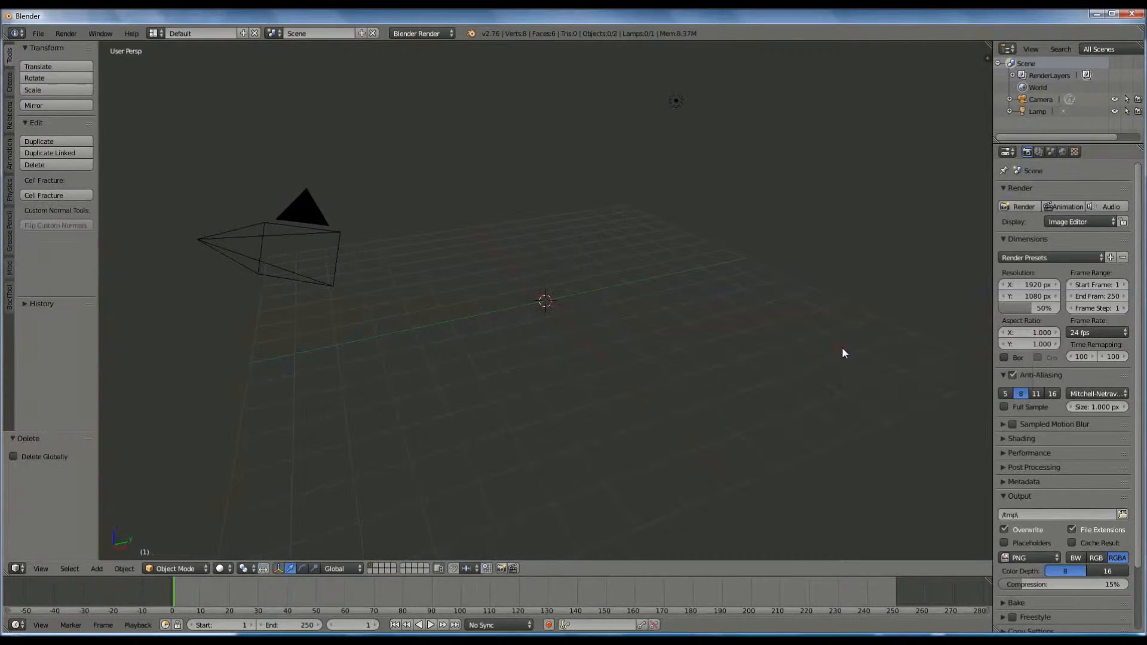
Enable the Import-Export add-on Import Images as Planes and save the user settings.
left_click(41, 34)
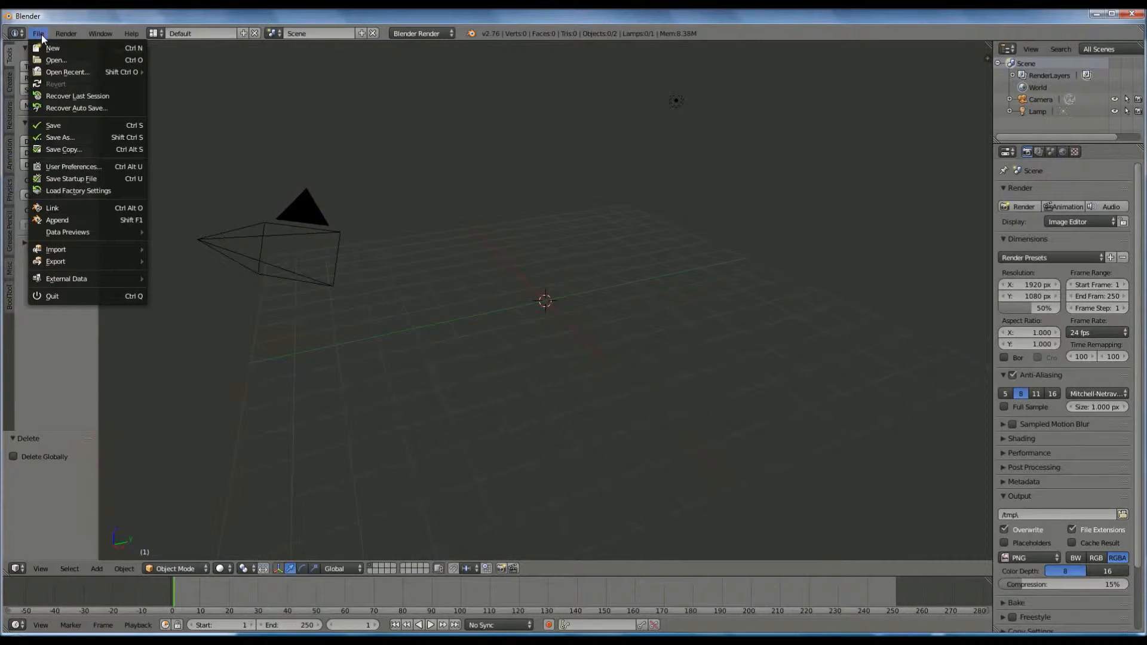
left_click(64, 167)
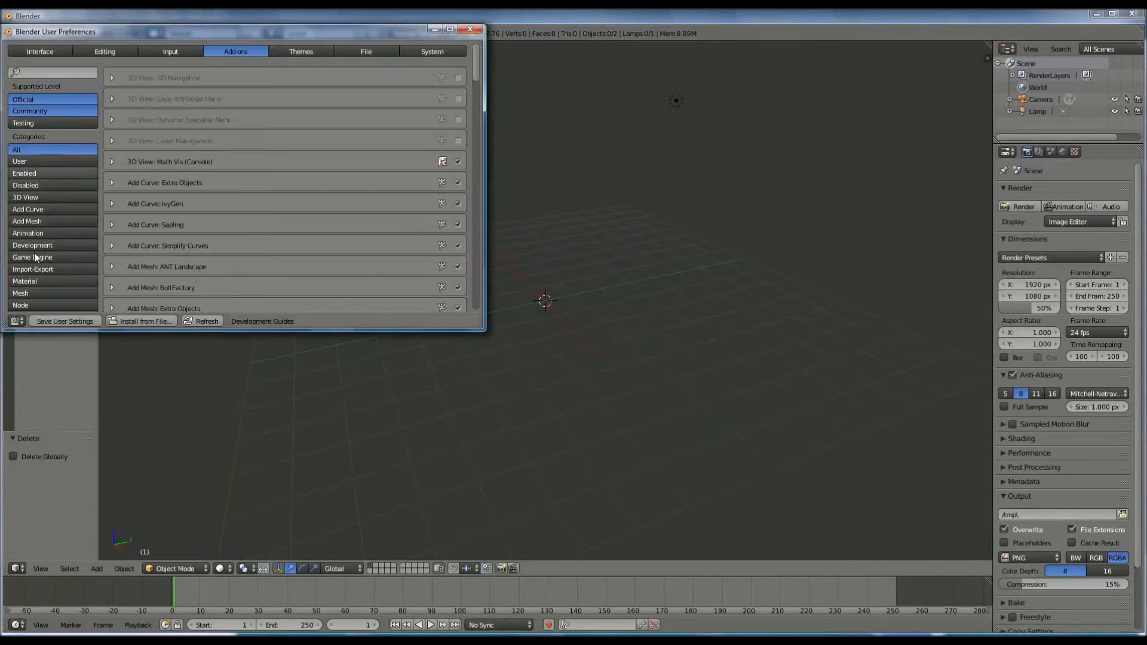
left_click(30, 270)
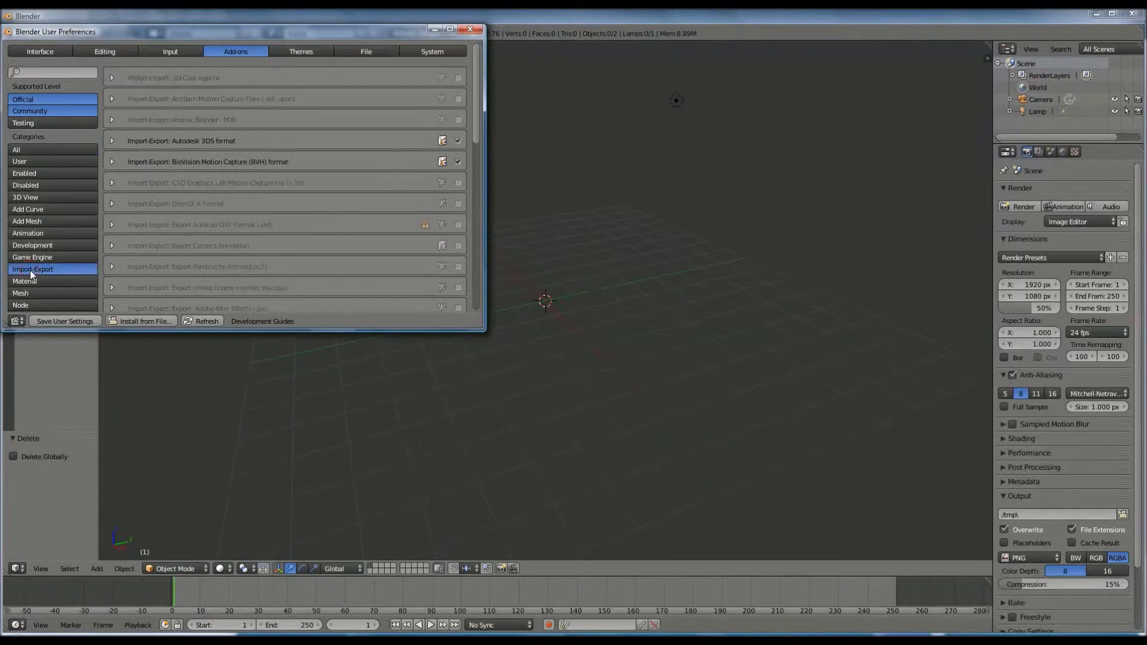
scroll(244, 155, "down", 5)
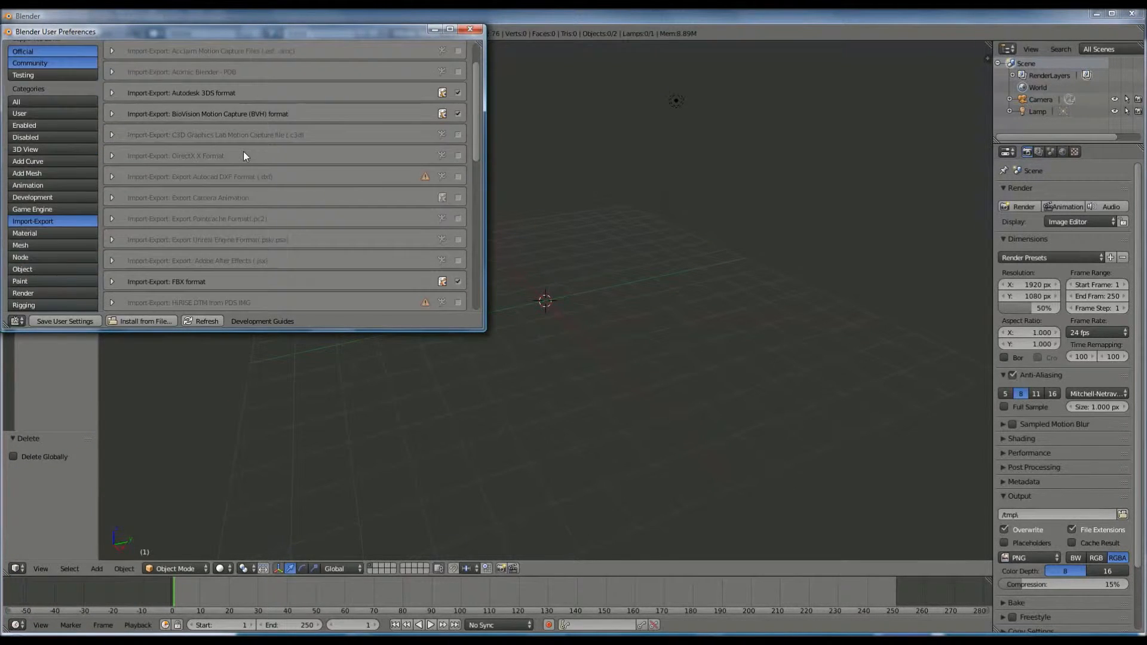
scroll(243, 155, "down", 3)
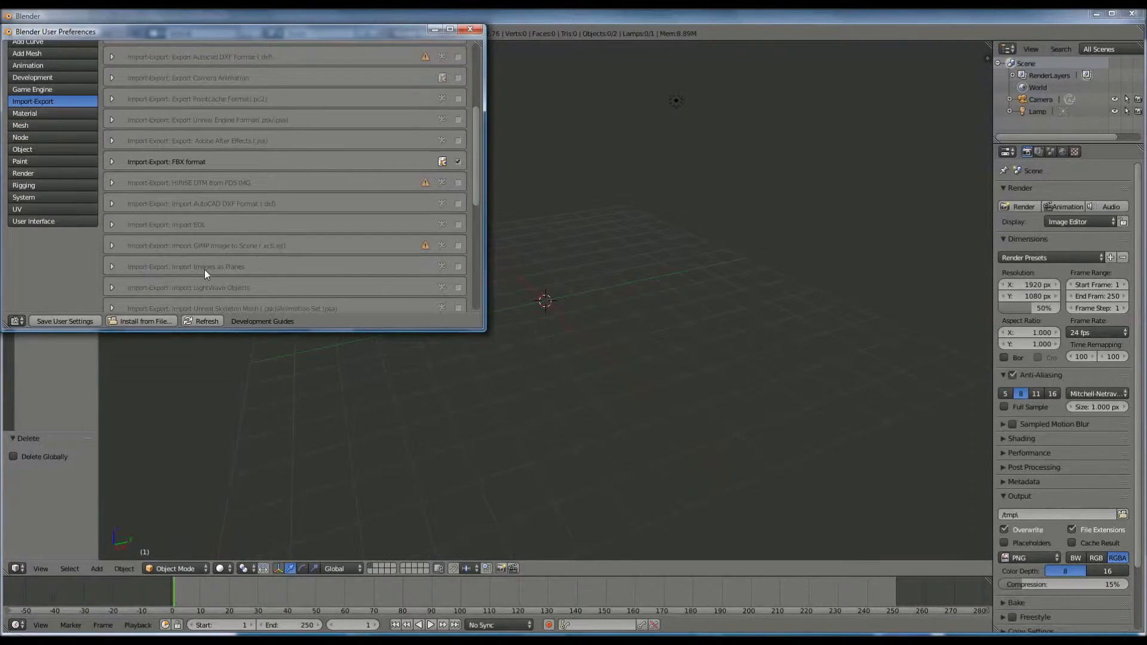
left_click(458, 267)
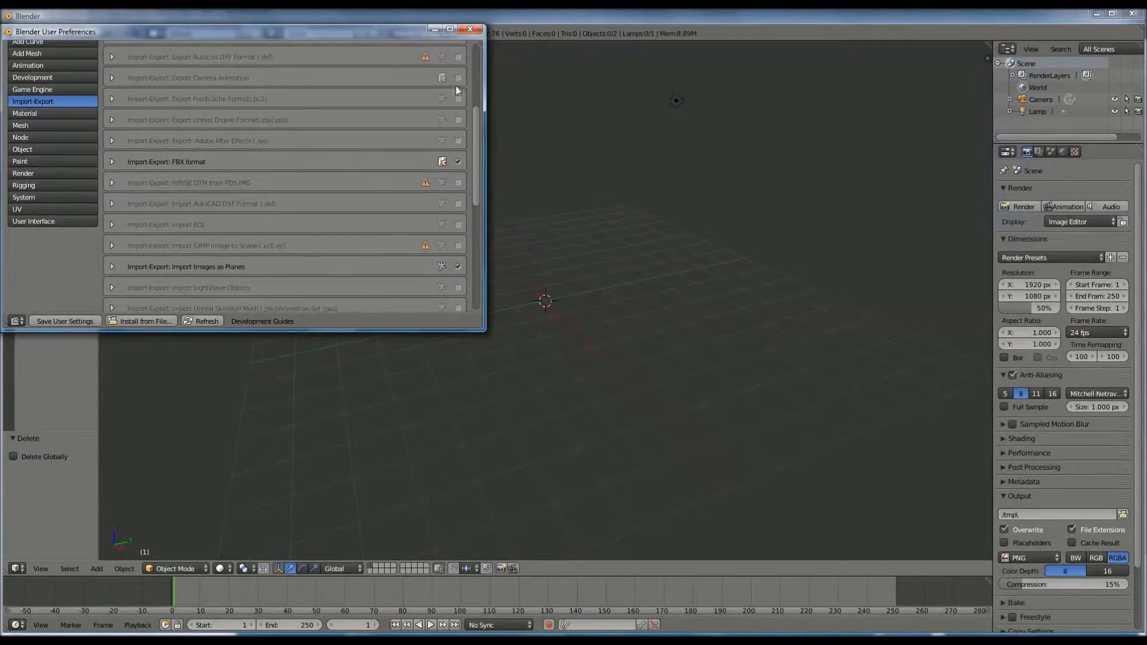
left_click(82, 321)
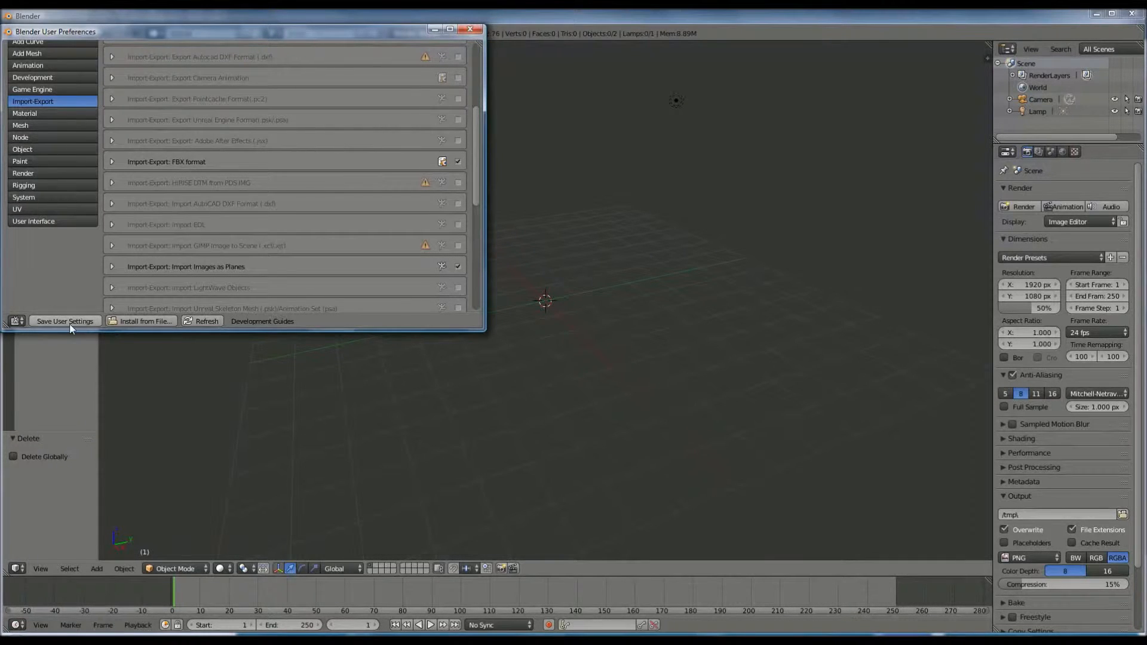
left_click(470, 29)
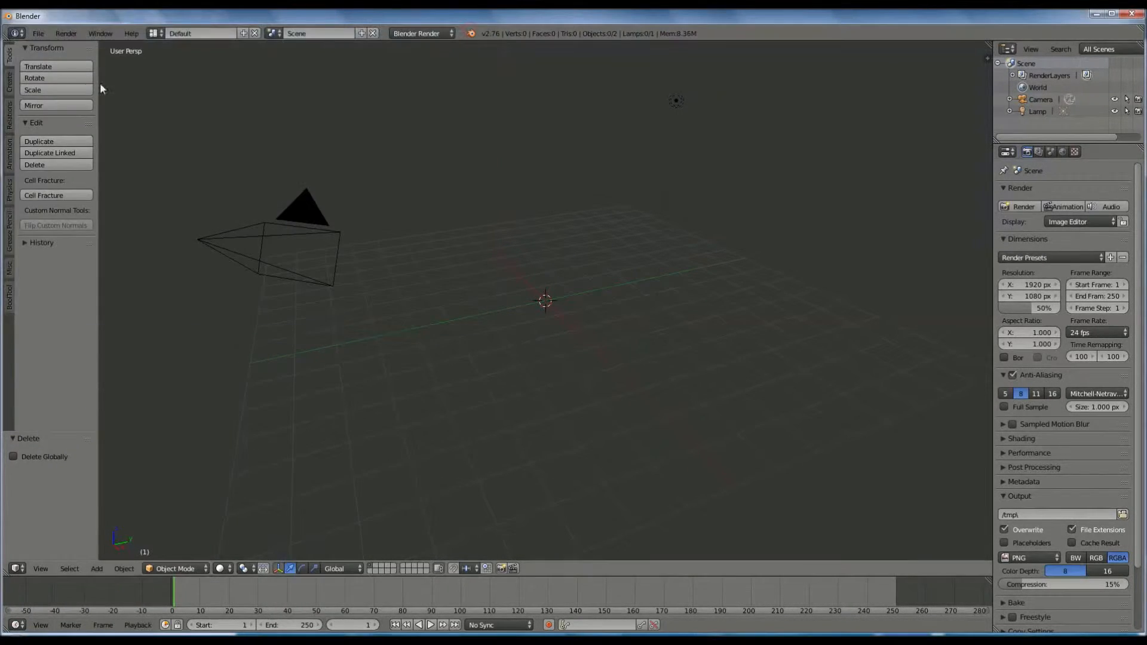
Import flag.png from C:\blender\flag as an image plane.
left_click(37, 34)
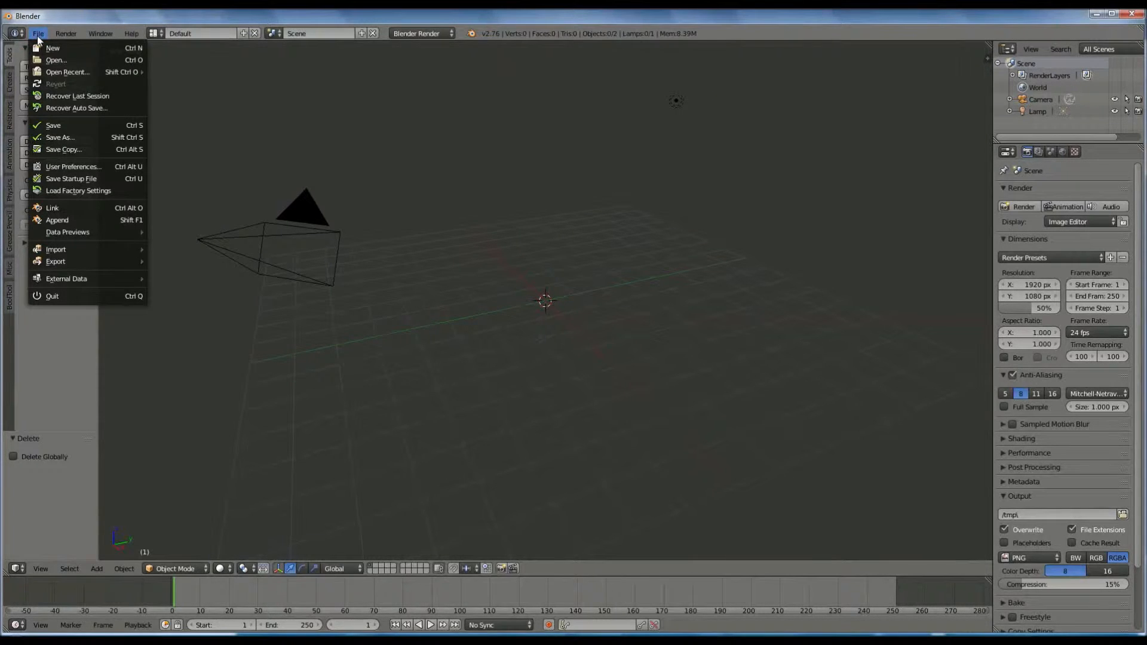
mouse_move(73, 249)
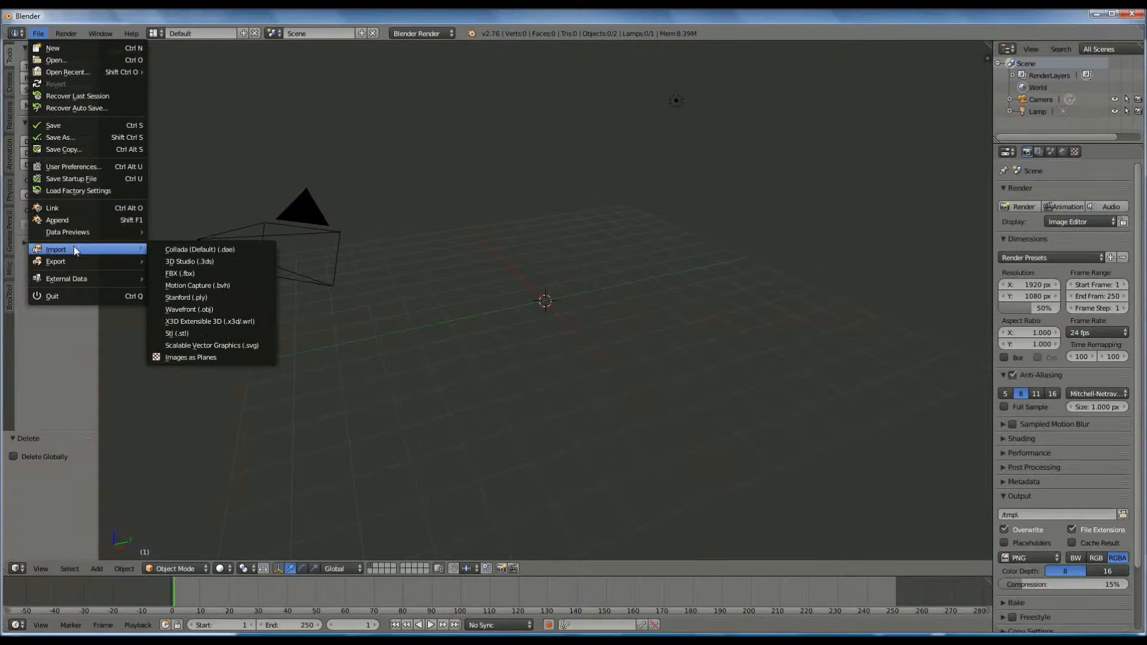
left_click(186, 357)
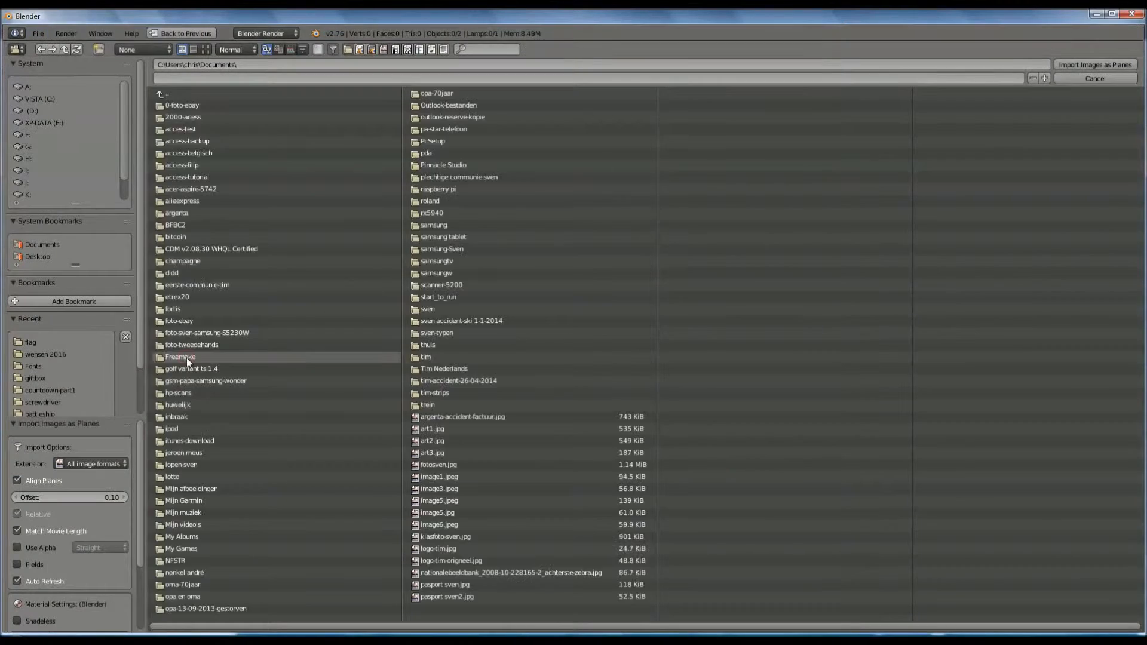
left_click(54, 98)
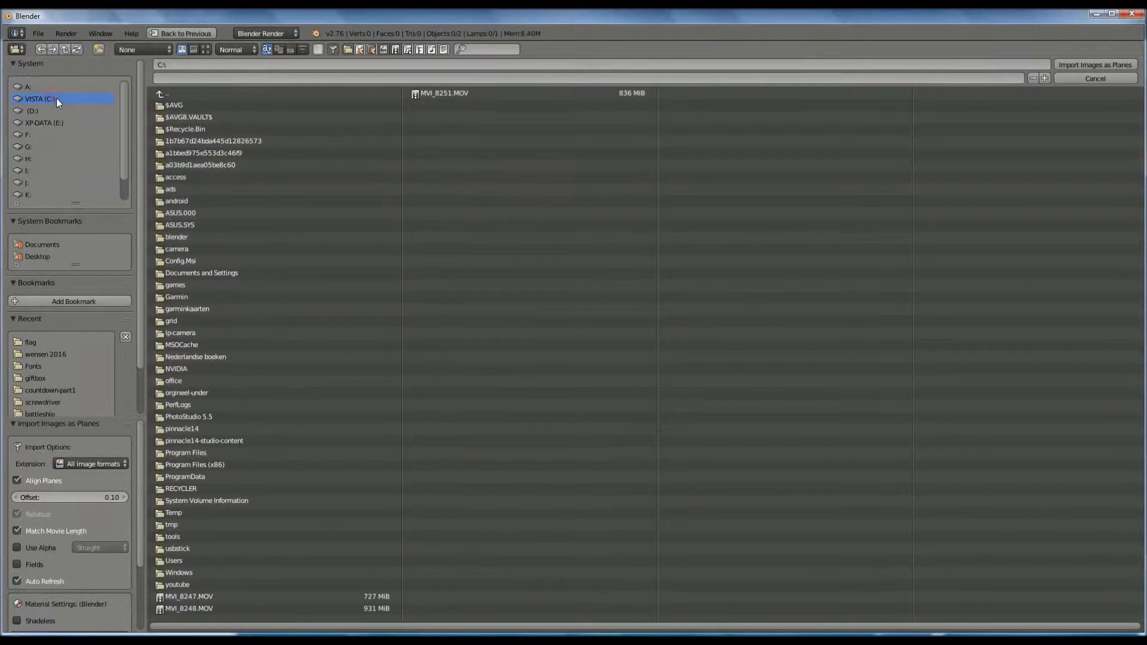
left_click(188, 237)
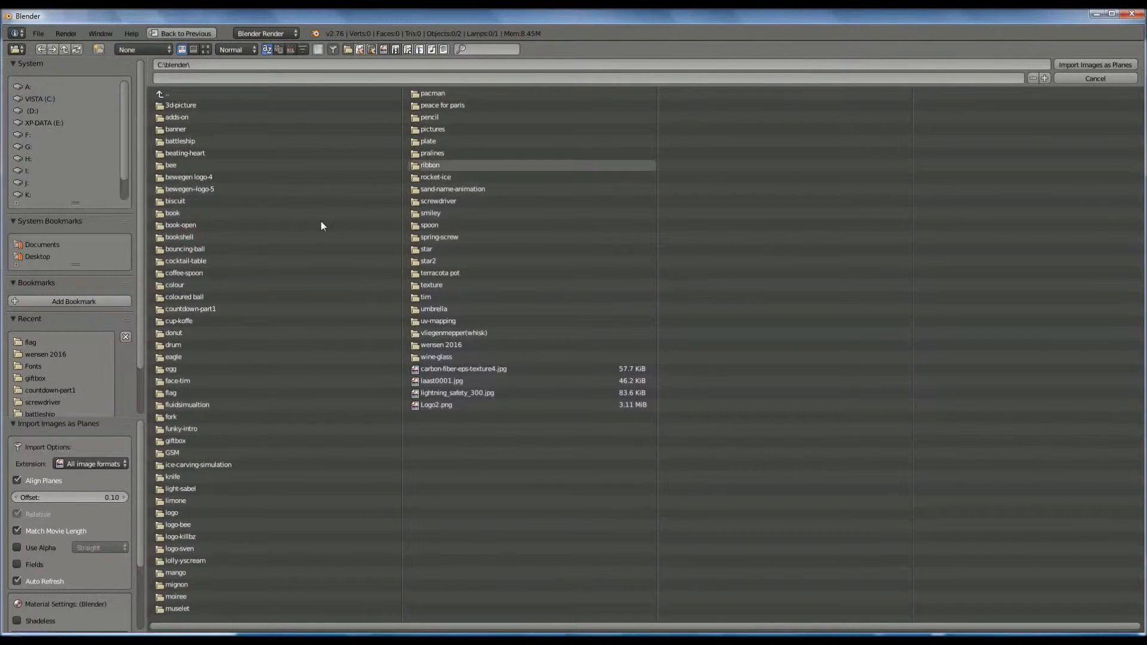
left_click(207, 393)
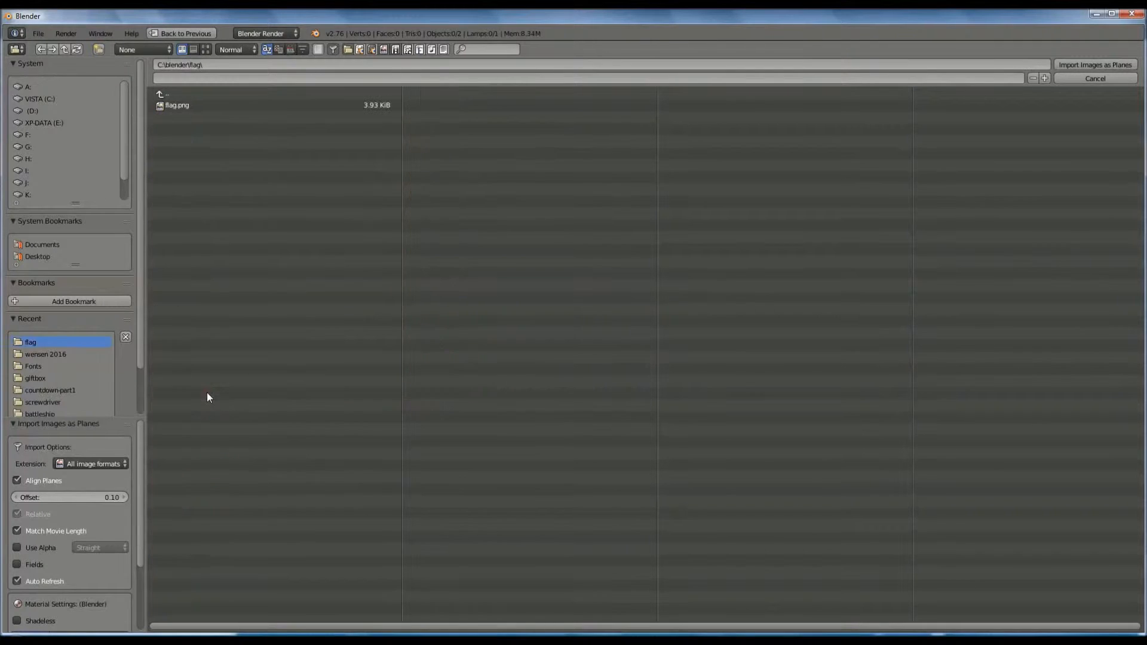
left_click(178, 105)
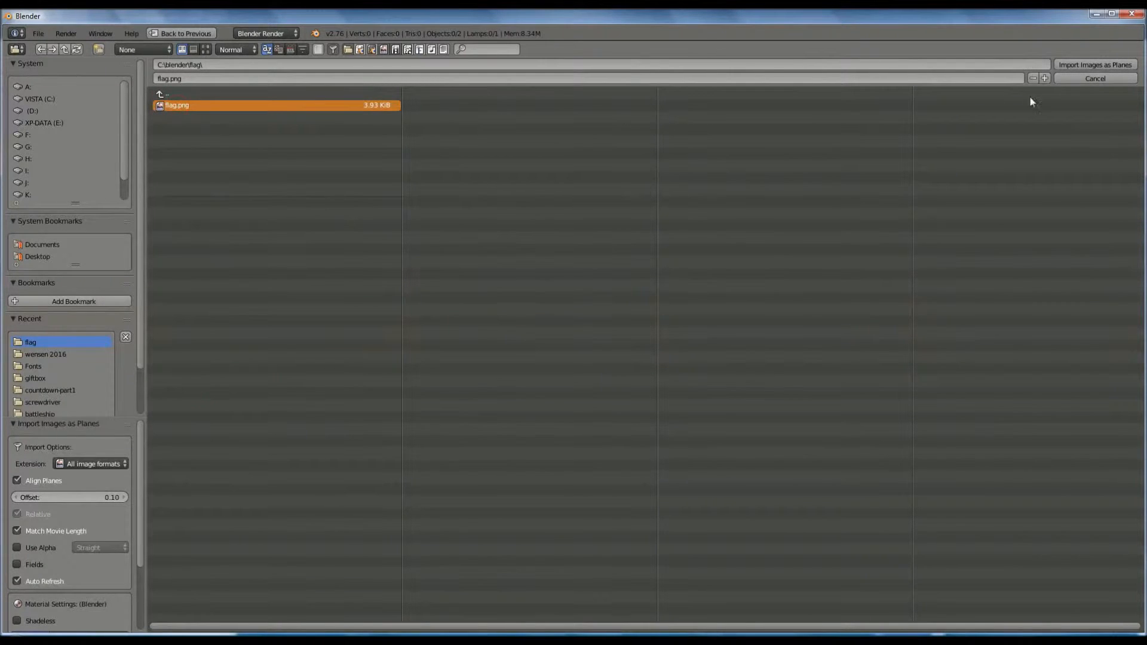
left_click(1082, 65)
Subdivide the flag plane's mesh in Edit Mode with 50 cuts.
middle_click_drag(577, 343, 679, 425)
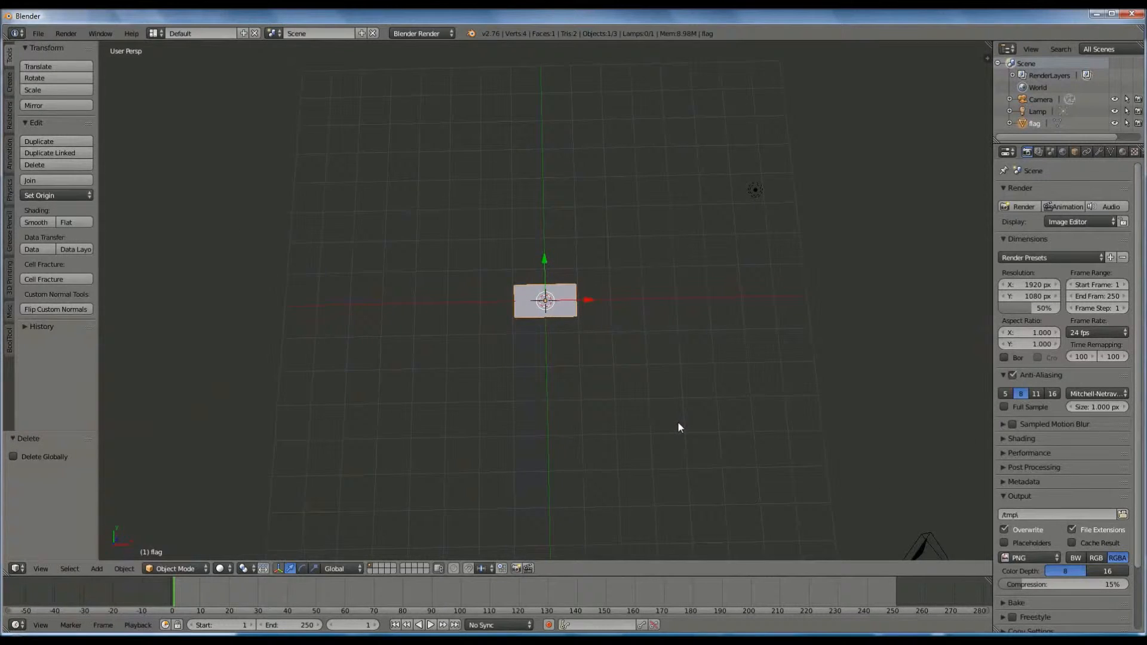
key("KP_7")
scroll(698, 339, "up", 5)
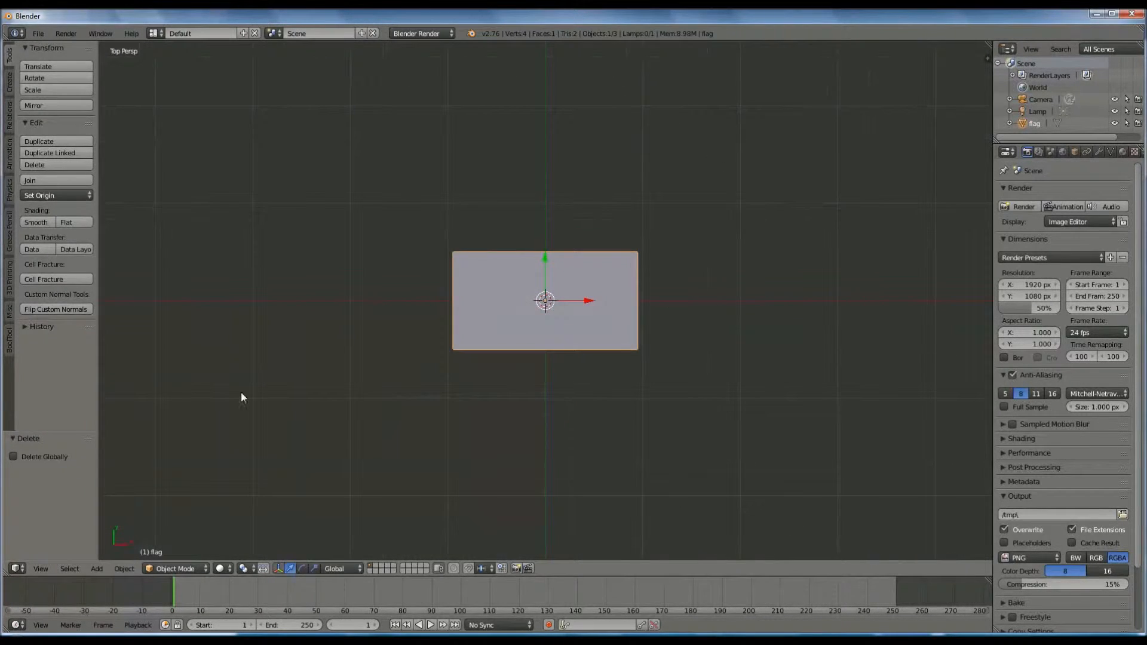
left_click(174, 567)
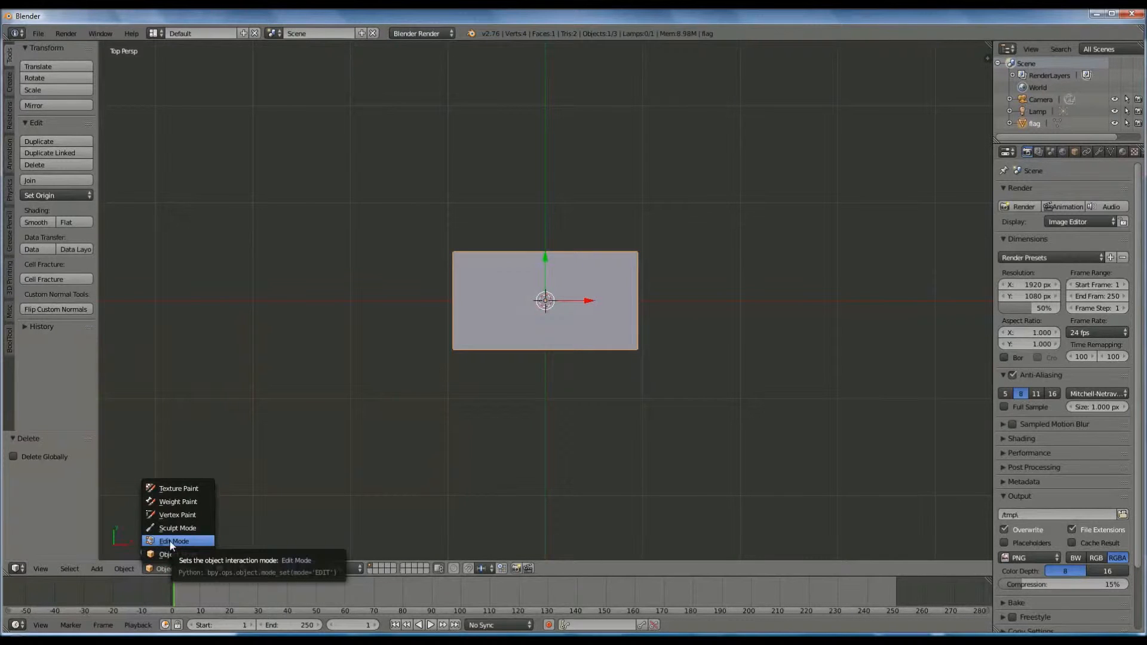
left_click(171, 542)
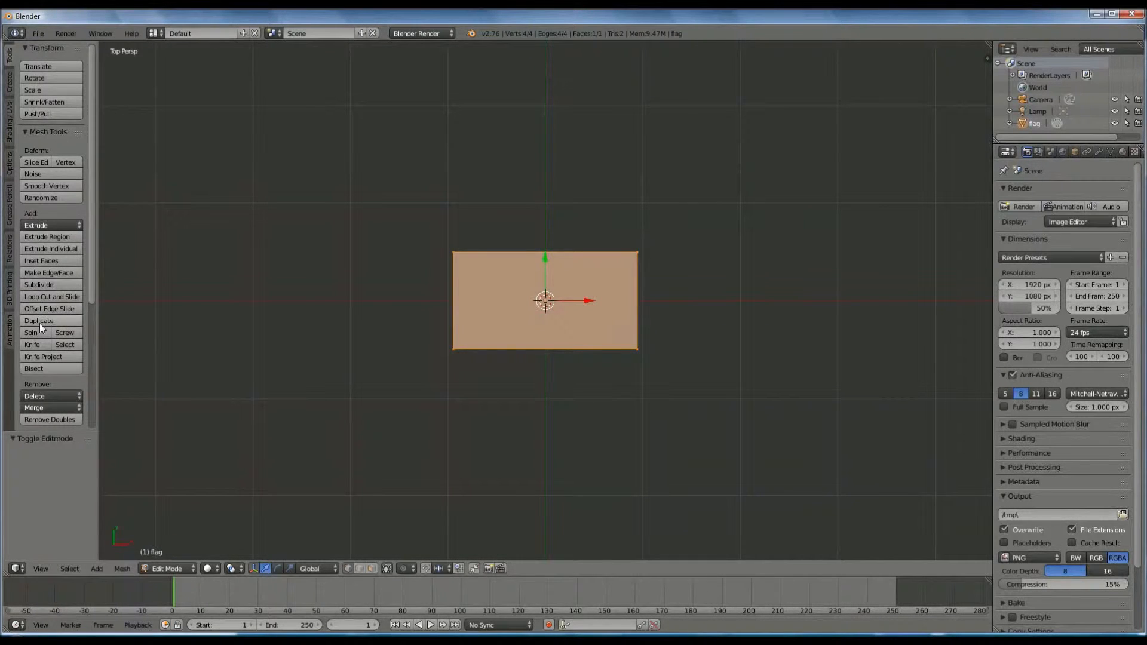
left_click(45, 285)
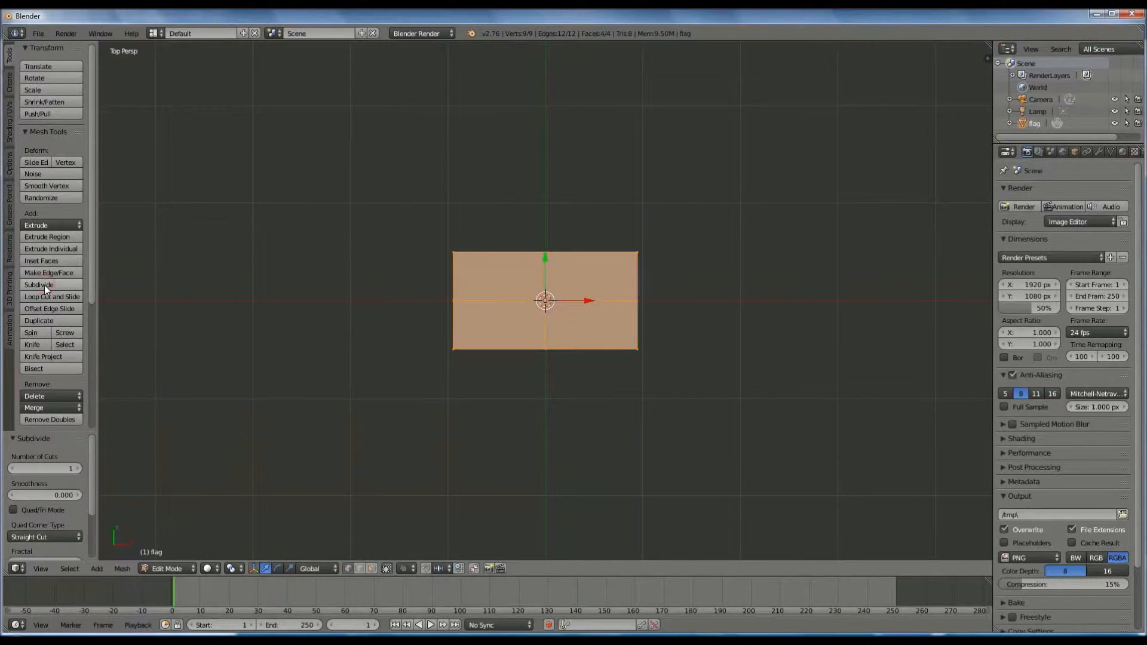
left_click(56, 467)
type("50")
key("Return")
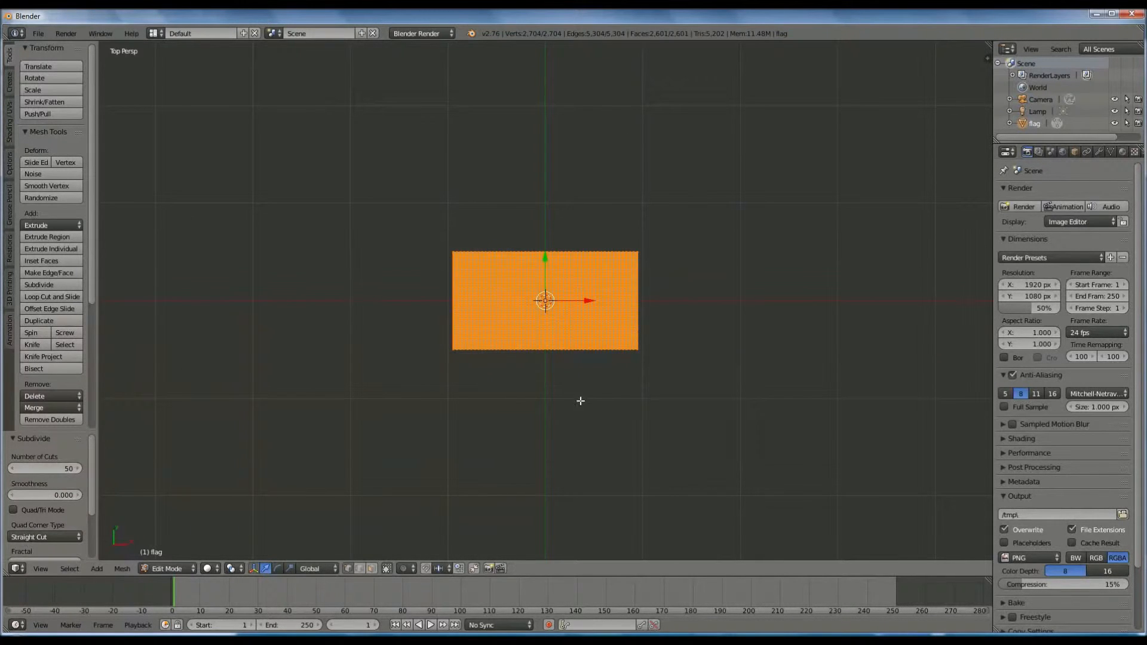
Assign the two corner vertices on the flag's left edge to a new vertex group named "pinning".
scroll(566, 478, "up", 3)
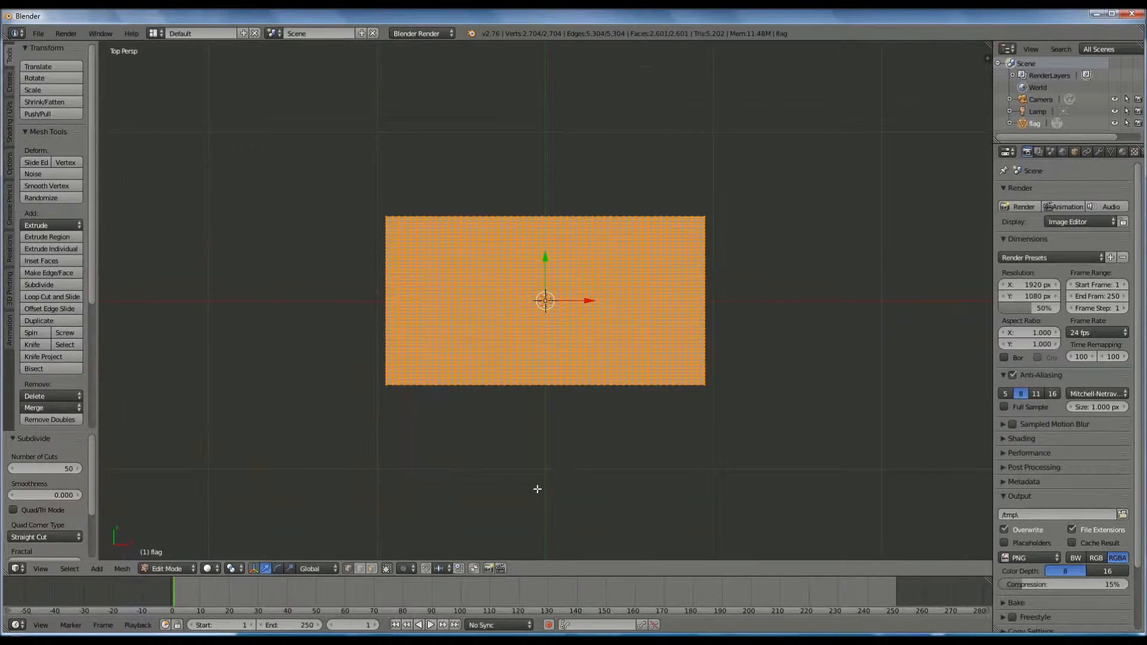
scroll(578, 484, "up", 2)
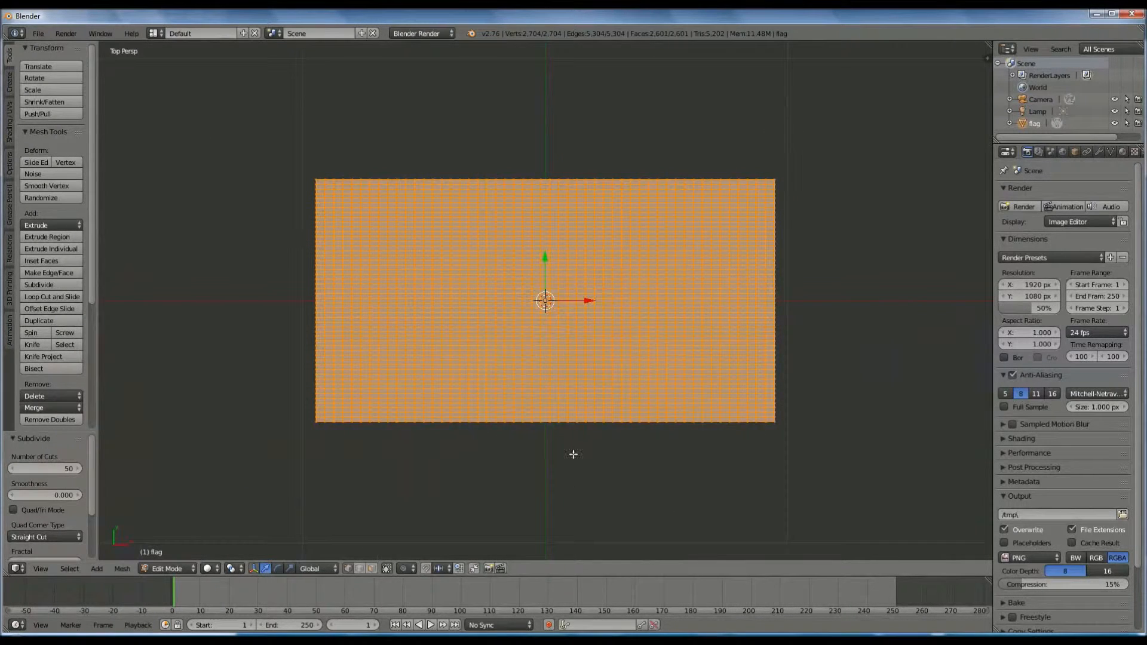
left_click(347, 568)
right_click(313, 179)
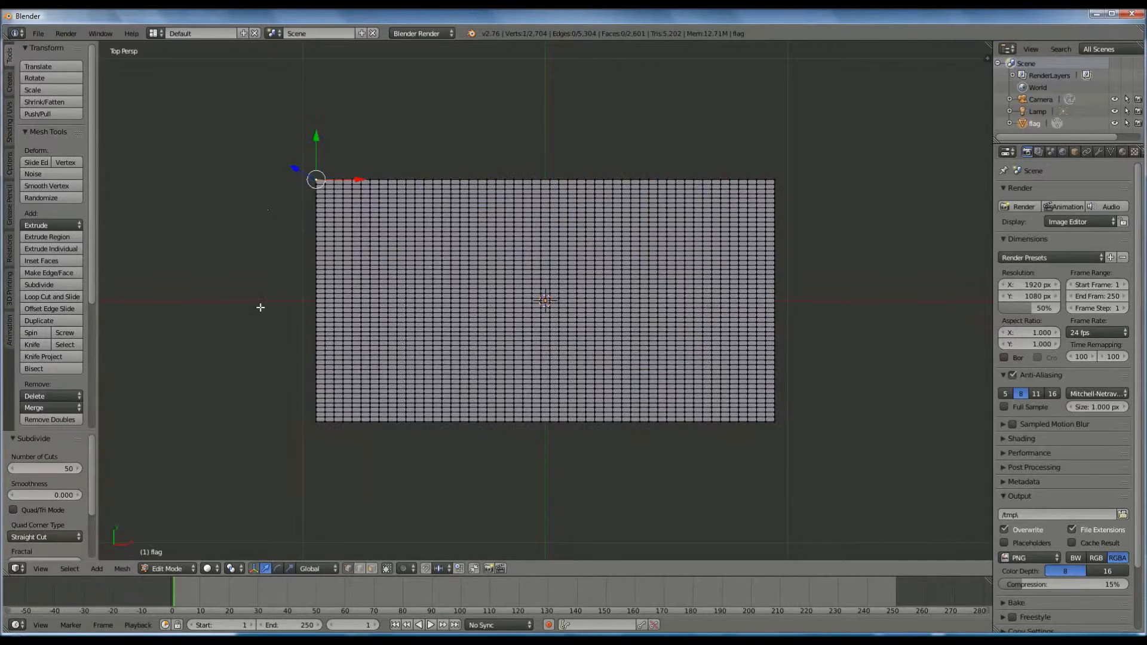
right_click(318, 423, "shift")
left_click(1111, 152)
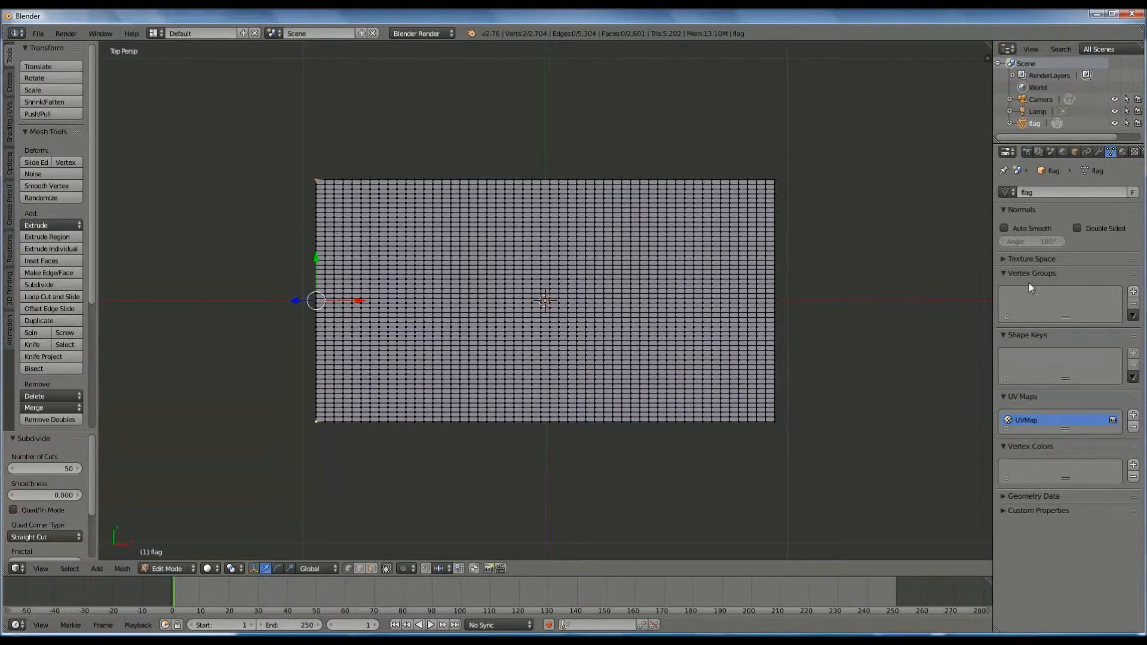
left_click(1133, 291)
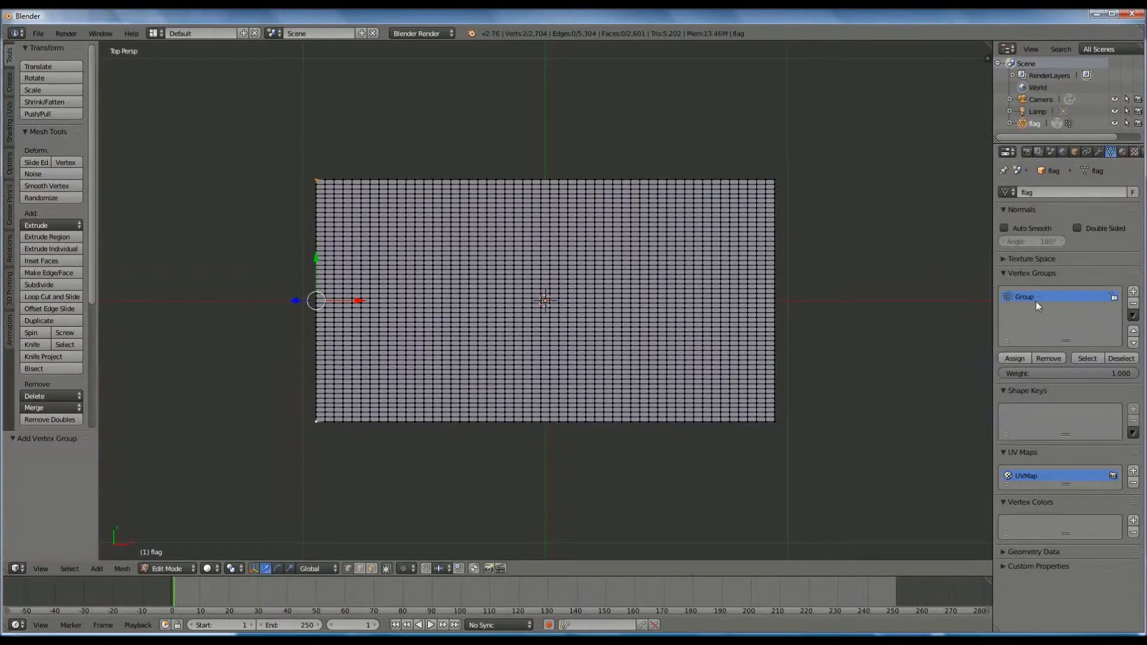
type("pinning")
left_click(1018, 358)
Return to Object Mode and add cloth physics with the Cotton preset to the flag.
left_click_drag(992, 167, 941, 167)
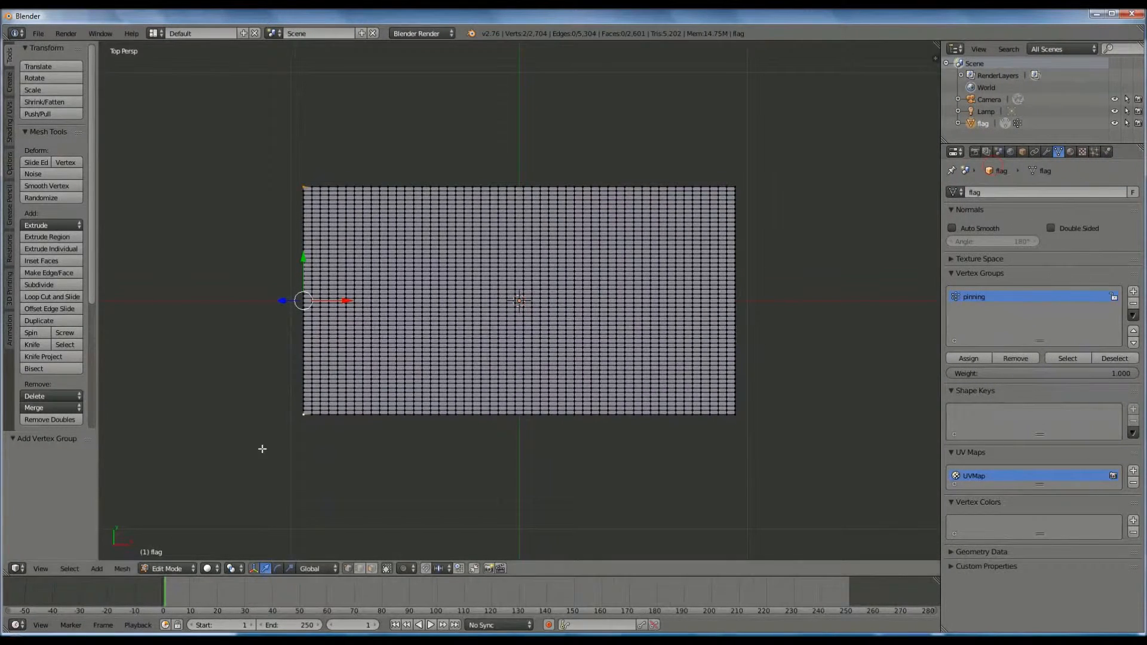
left_click(169, 568)
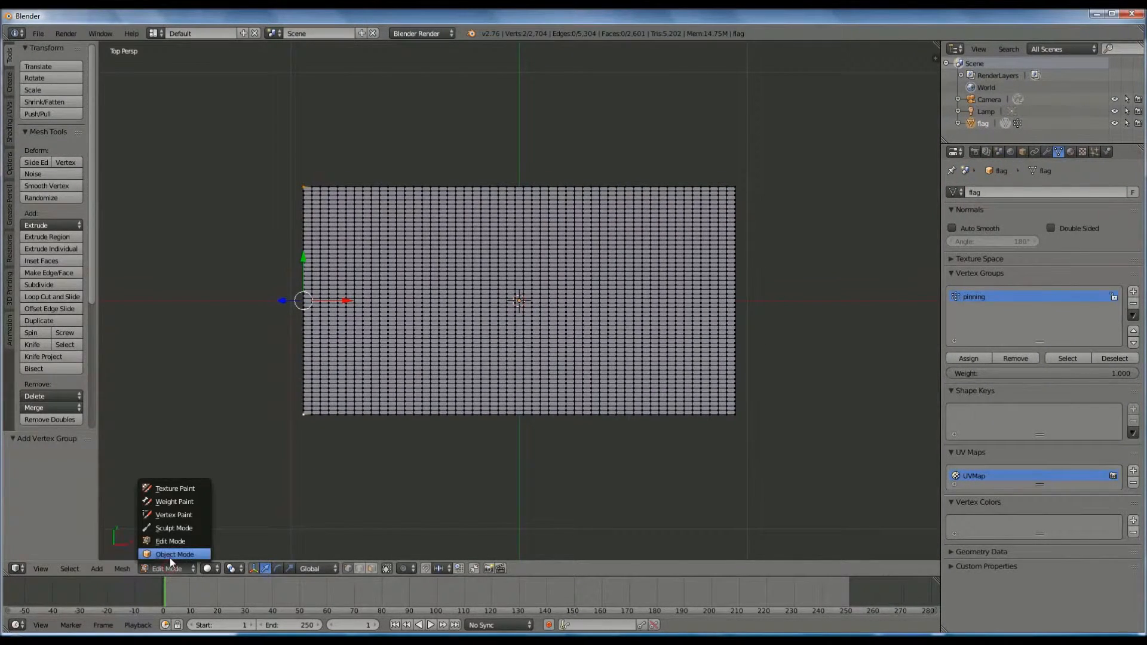
left_click(171, 556)
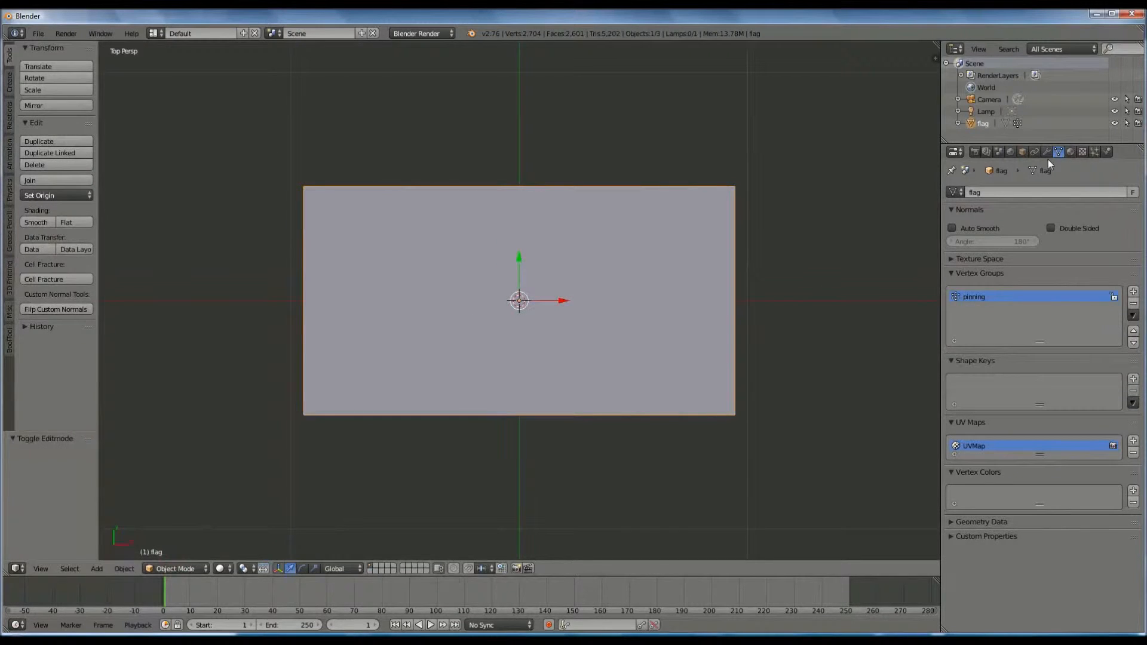
left_click(1107, 153)
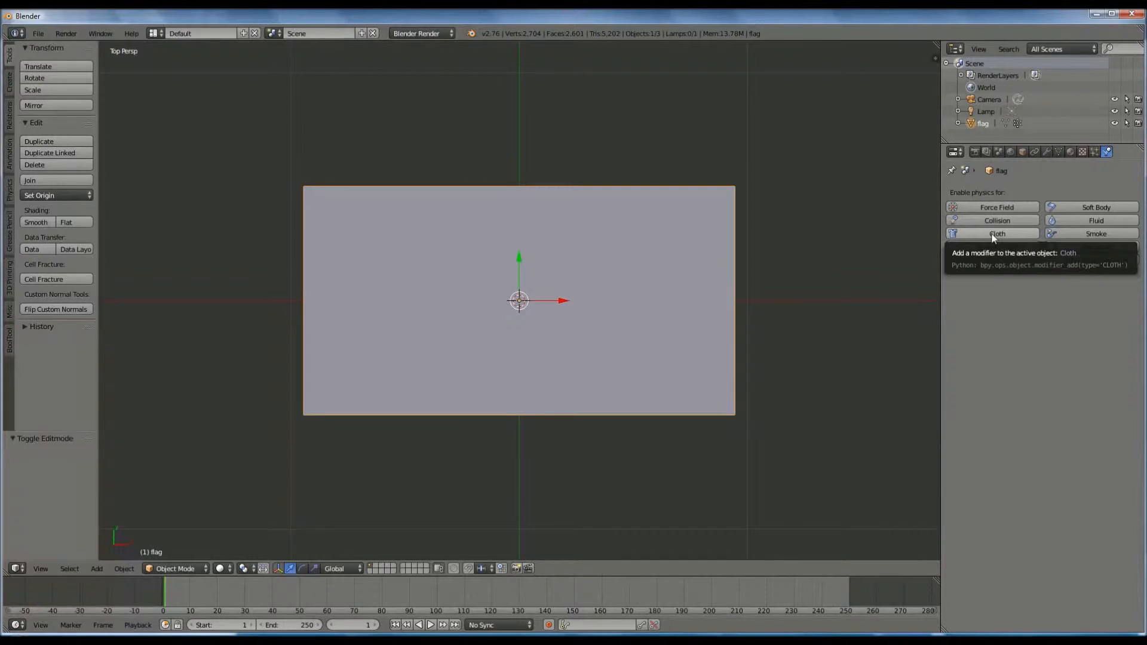
left_click(972, 236)
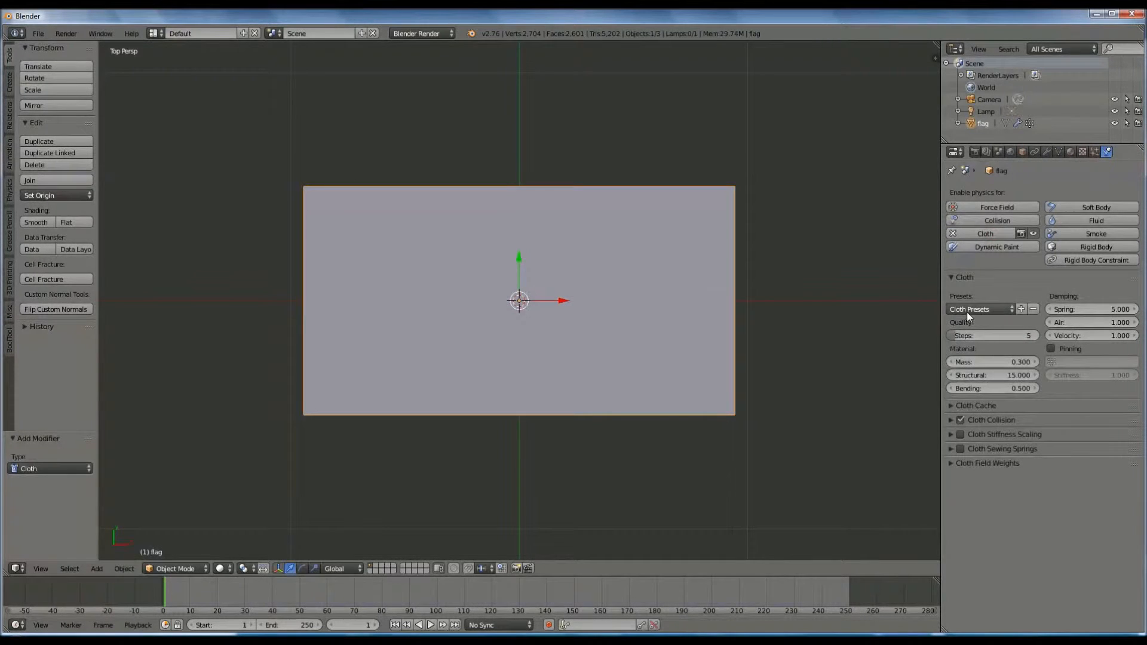
left_click(968, 310)
left_click(982, 323)
Enable cloth pinning using the "pinning" vertex group and turn on the cloth's self collision.
left_click(1050, 349)
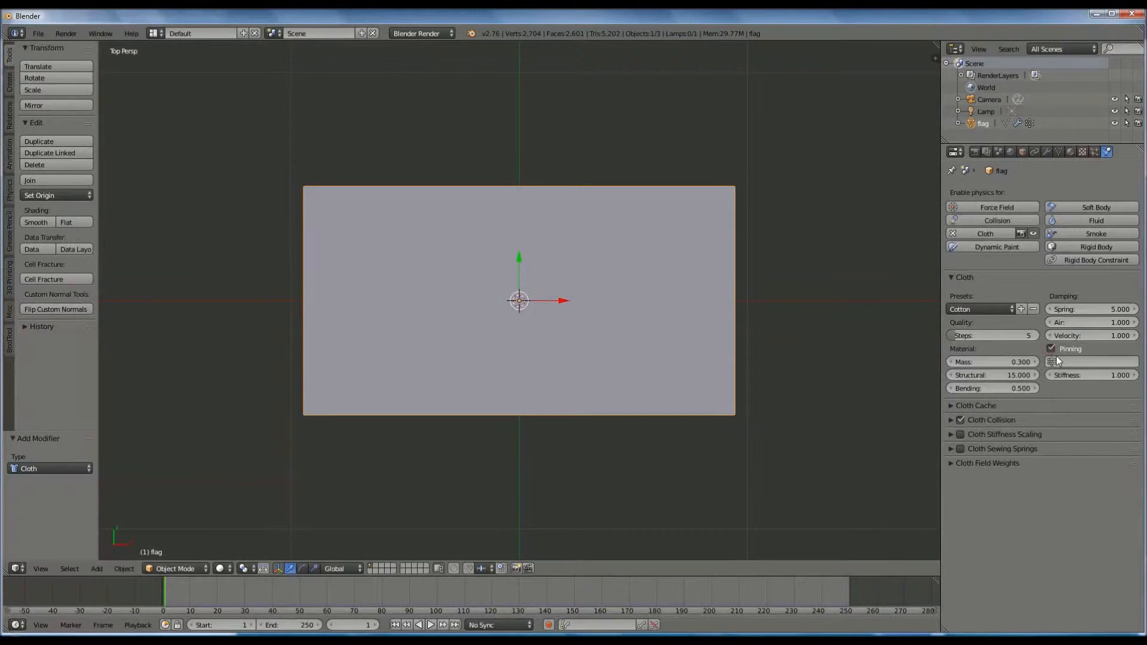
left_click(1061, 361)
left_click(1025, 379)
left_click(950, 421)
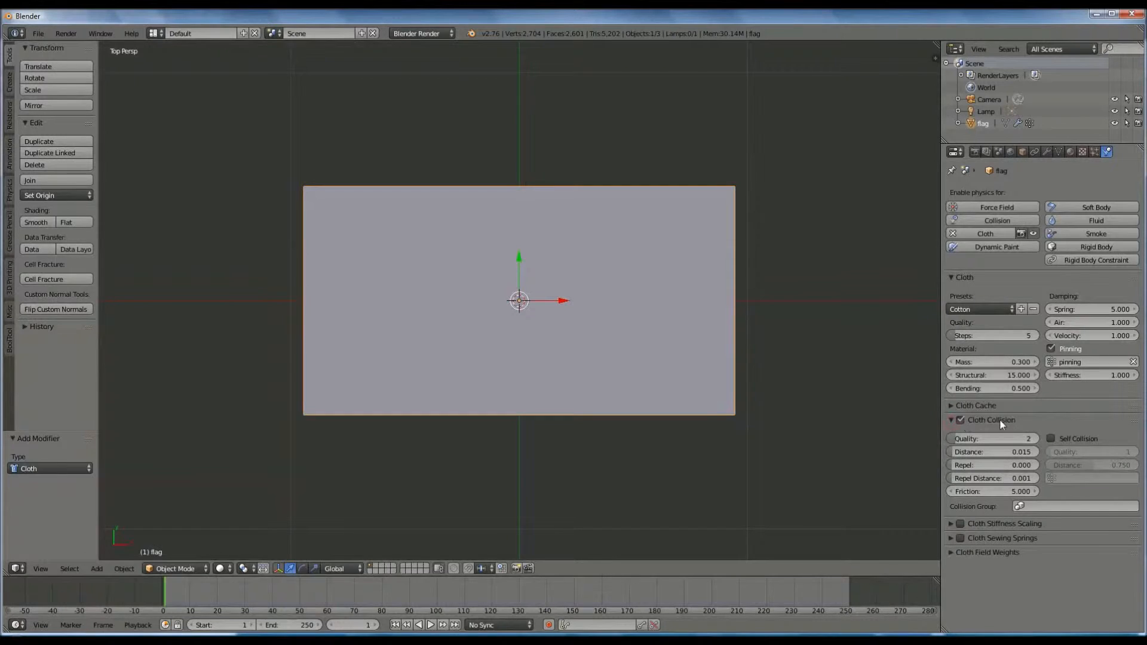
left_click(1052, 438)
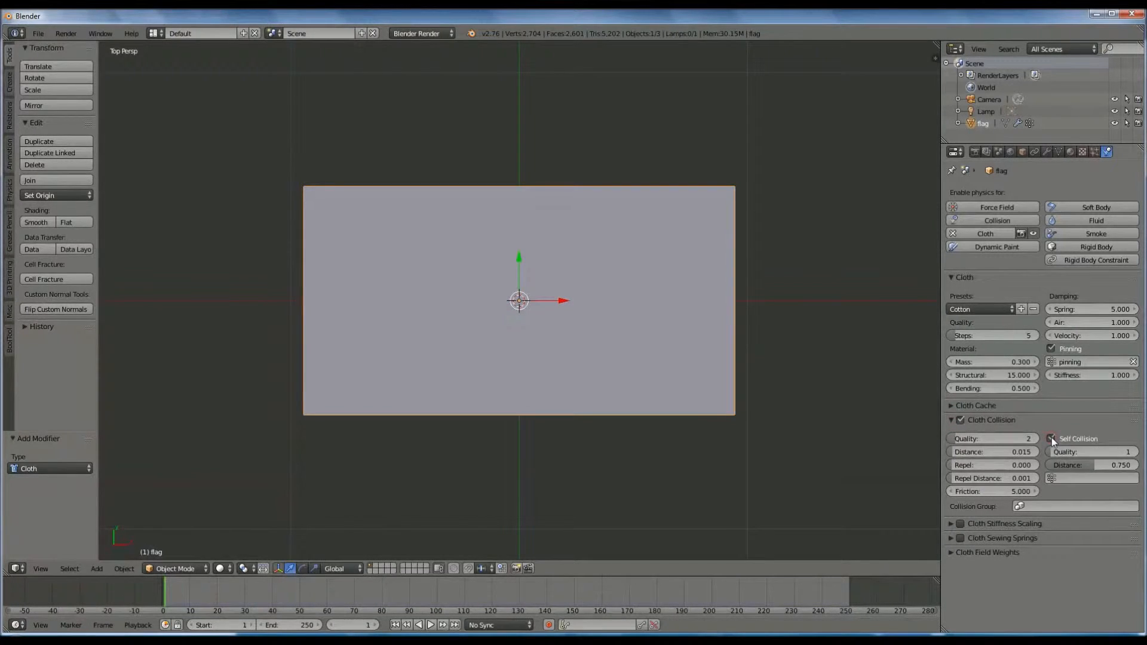
Set the flag's cloth collision distance to 1.
left_click(1001, 454)
type("1")
key("Return")
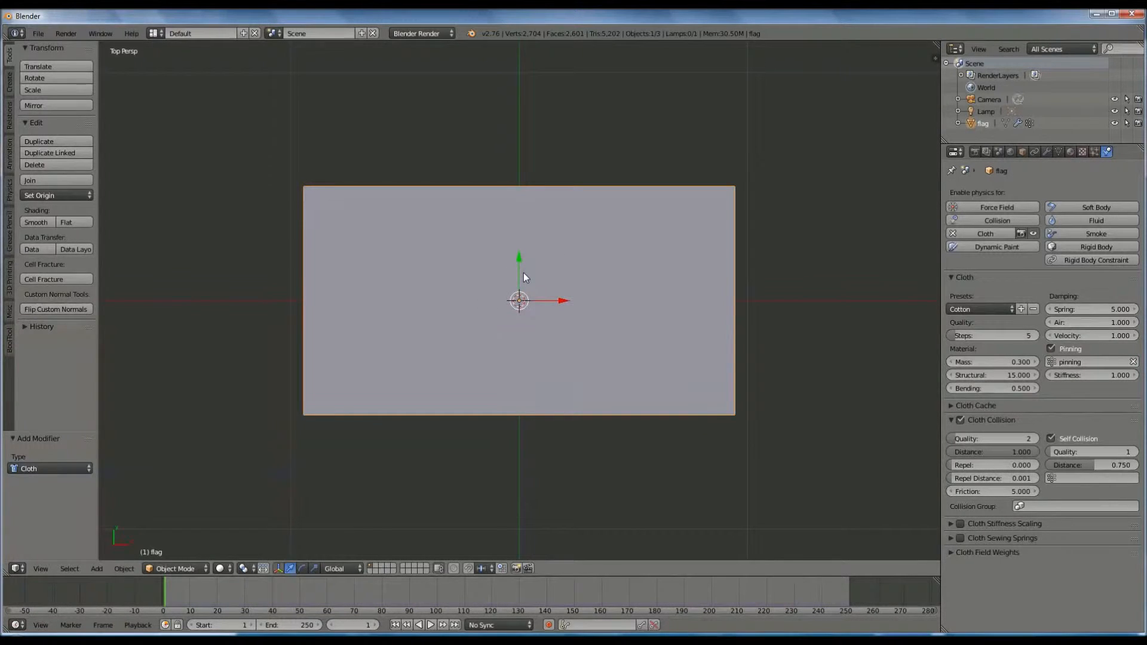
Change the scene gravity to -2 on Y and 1 on Z.
left_click(998, 152)
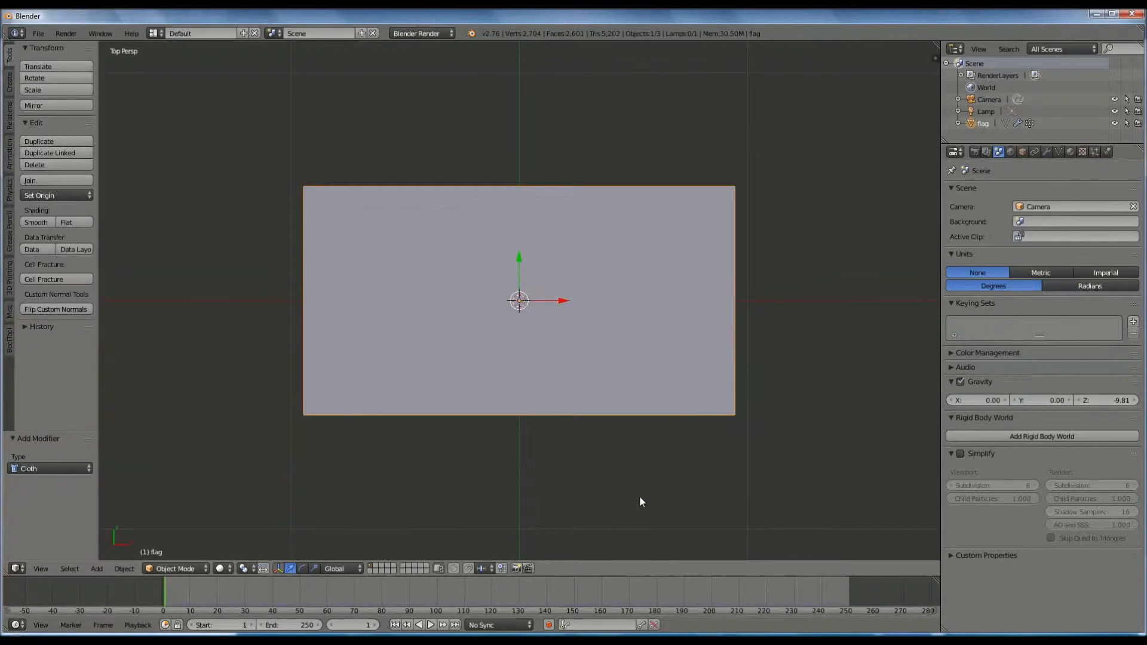
left_click(1051, 401)
key("BackSpace")
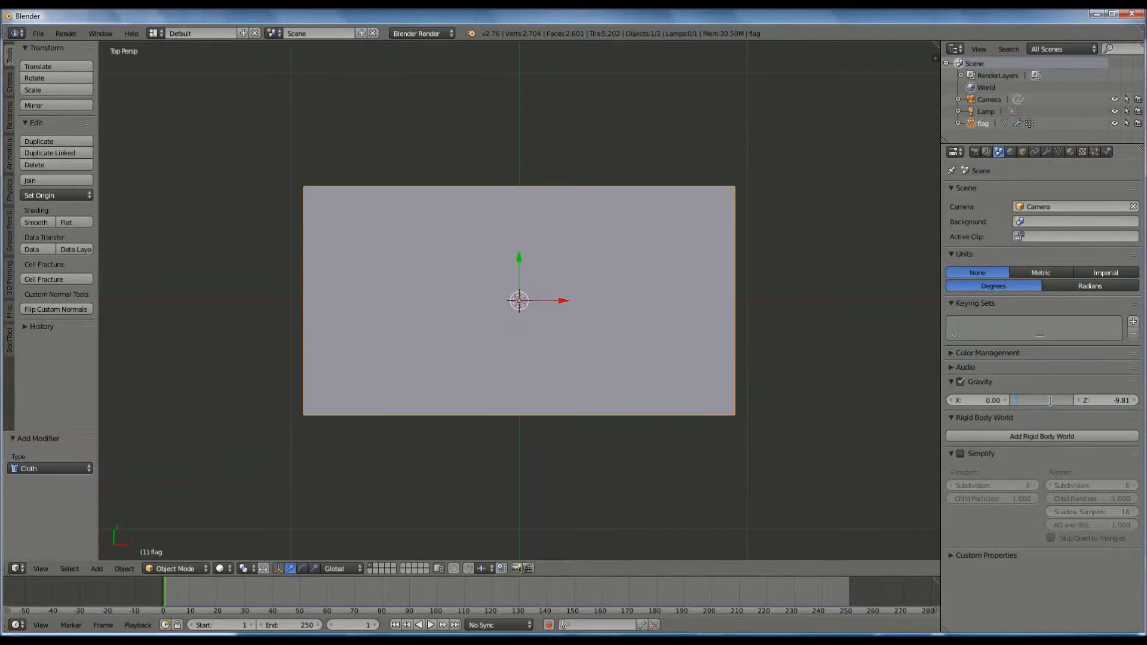
type("-2")
key("Return")
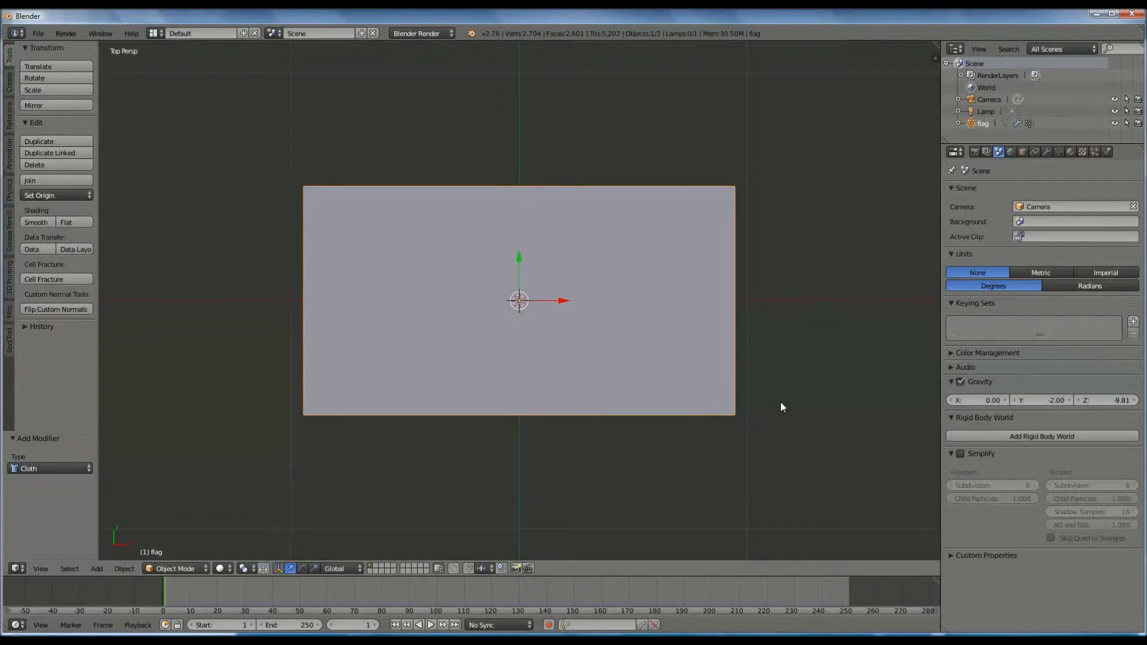
left_click(1111, 399)
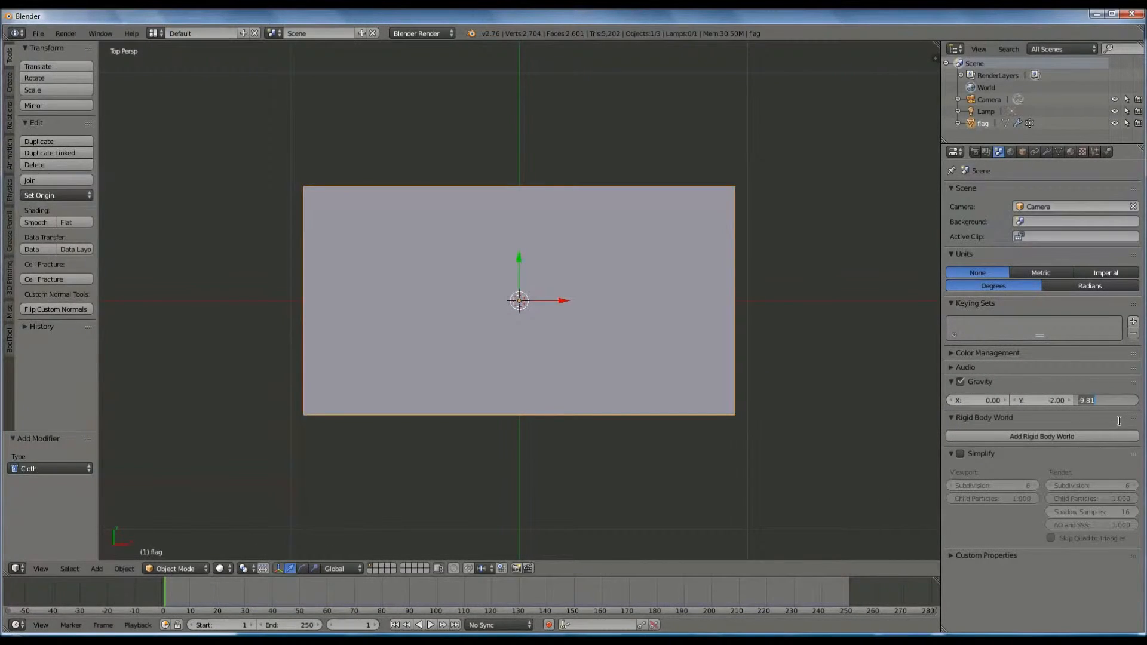
type("1")
key("Return")
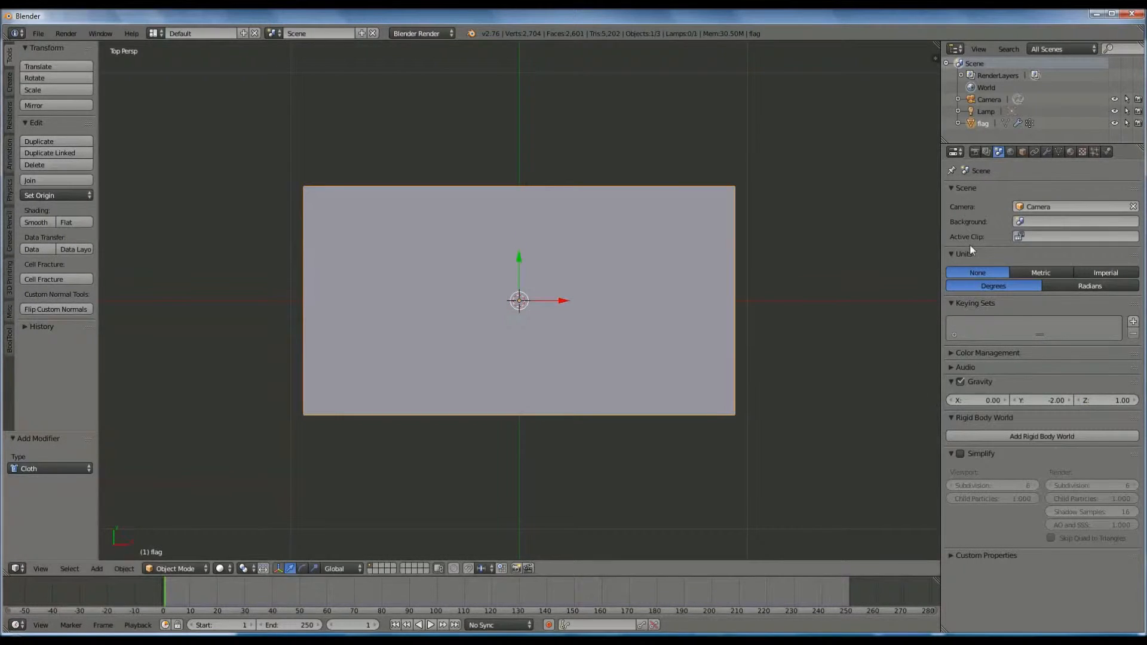
Play the flag's cloth simulation, stop it once folds have formed, and set the current frame to 14.
left_click(1105, 152)
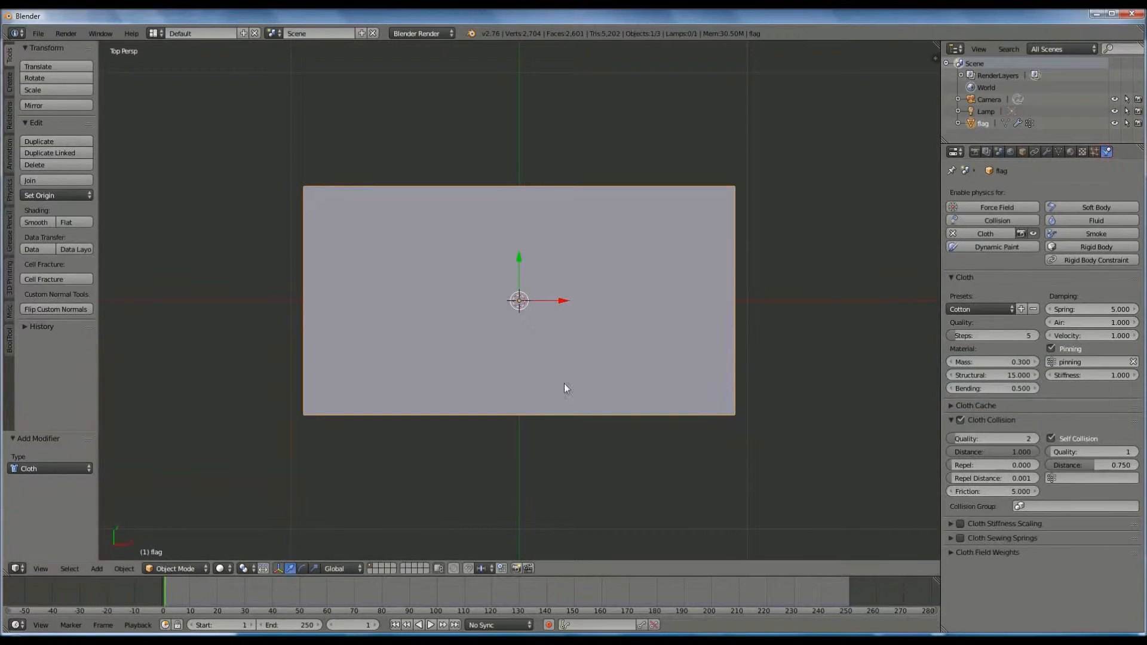
left_click(431, 626)
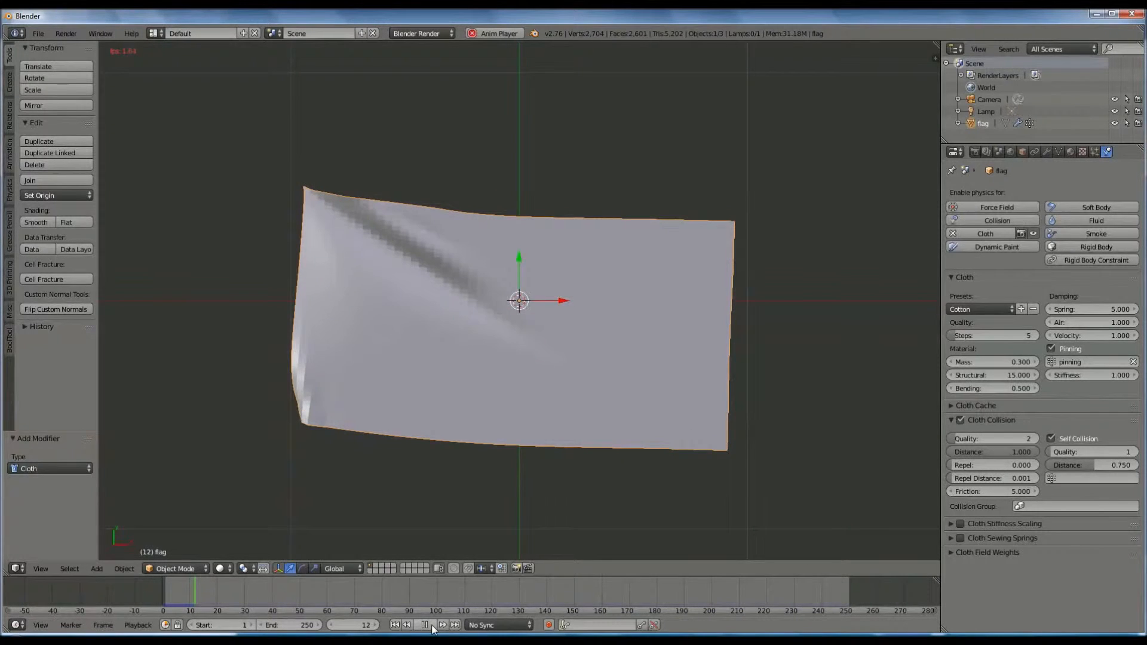
left_click(432, 625)
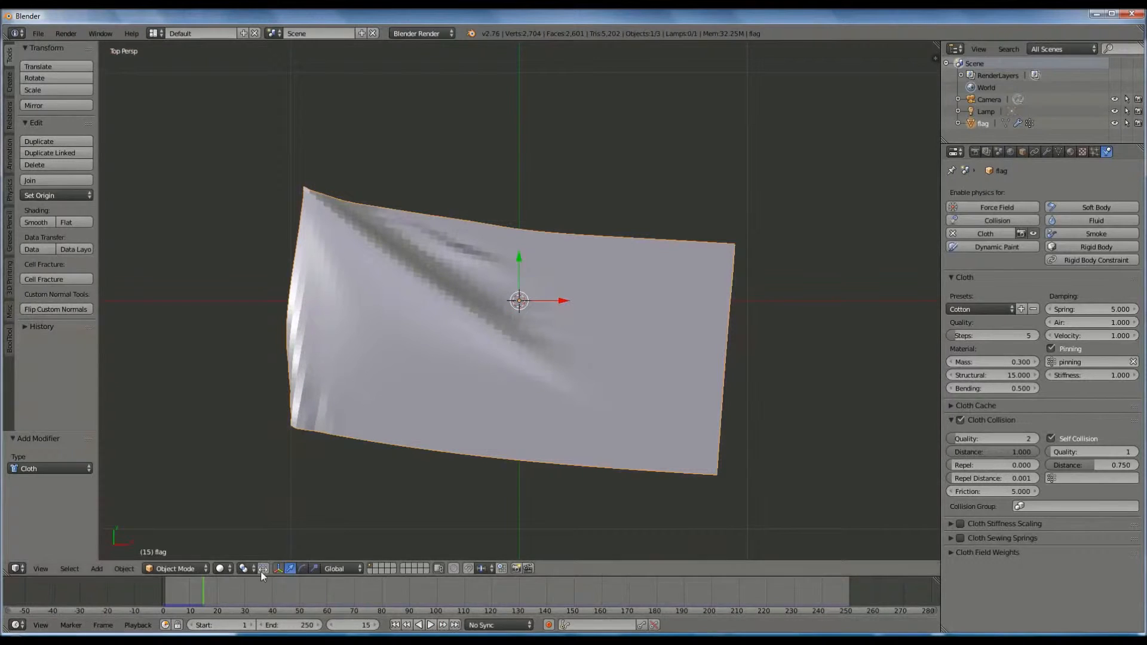
mouse_move(201, 589)
left_mouse_down()
mouse_move(167, 590)
mouse_move(201, 593)
left_mouse_up()
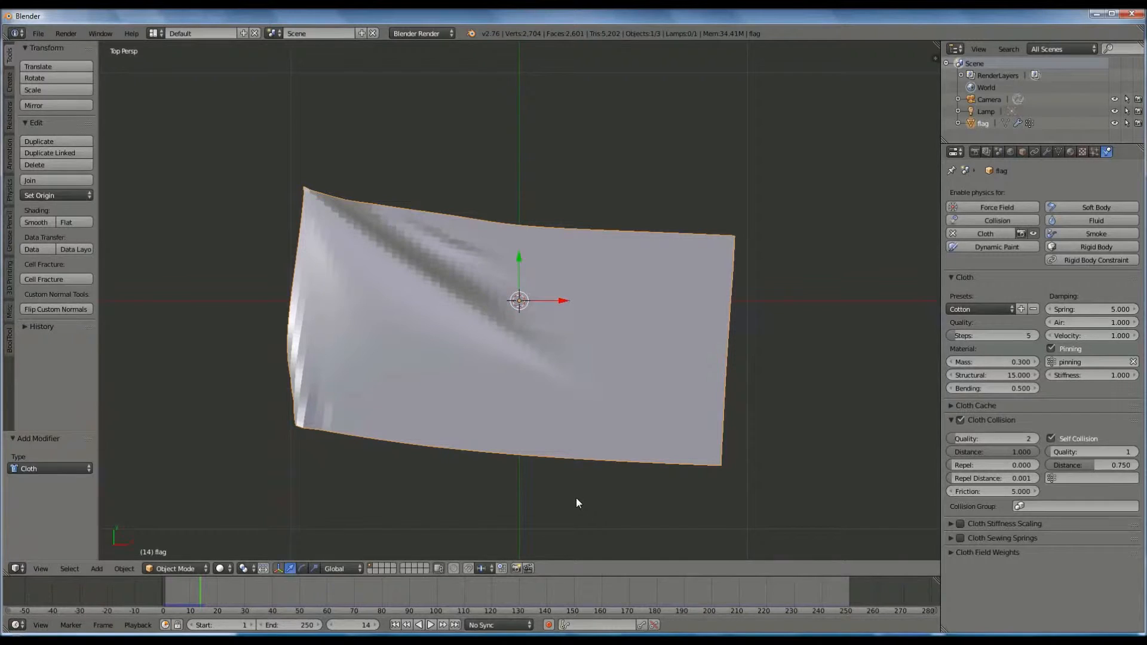
Shade the deformed flag smooth and create a duplicate for editing from its shape key options.
left_click(27, 222)
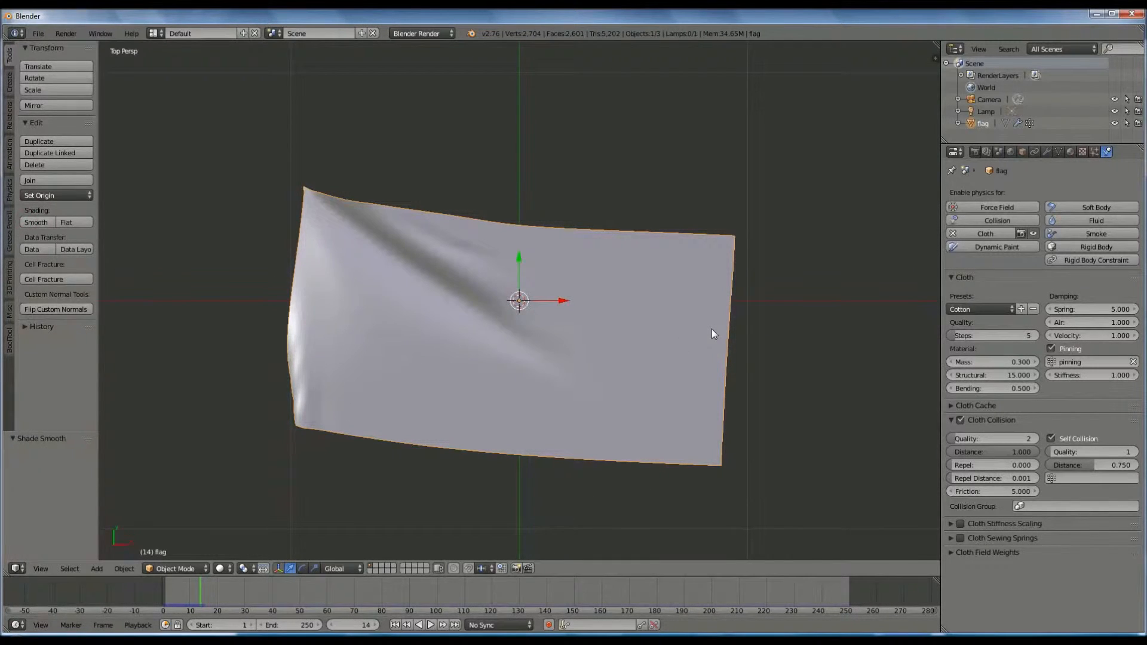
left_click(1059, 154)
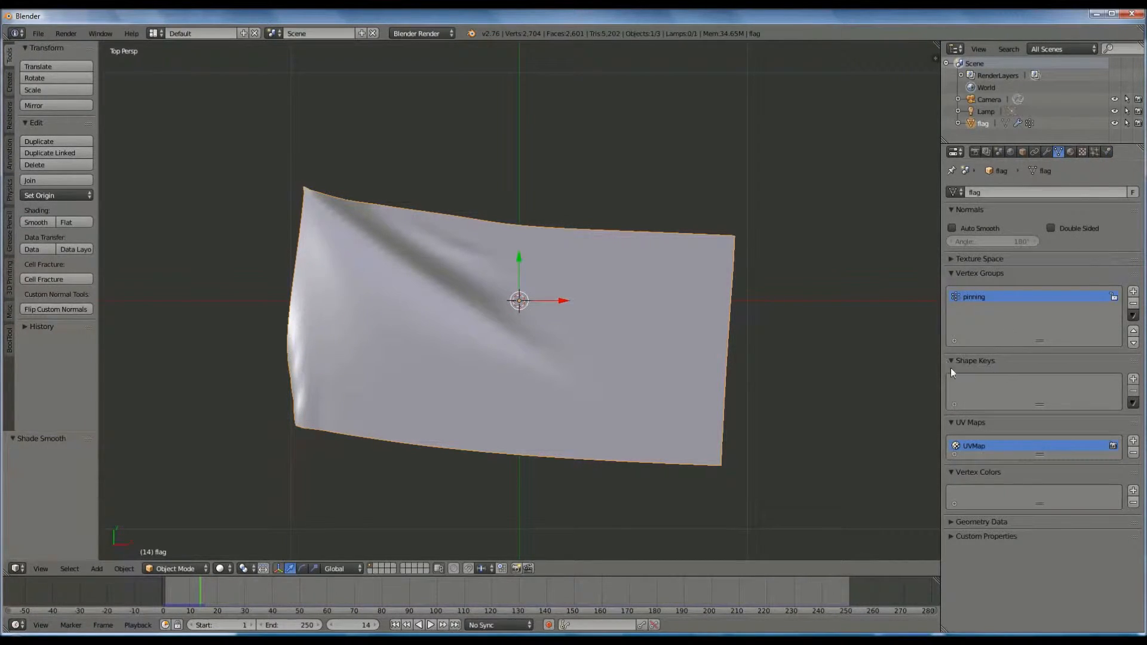
left_click(1133, 403)
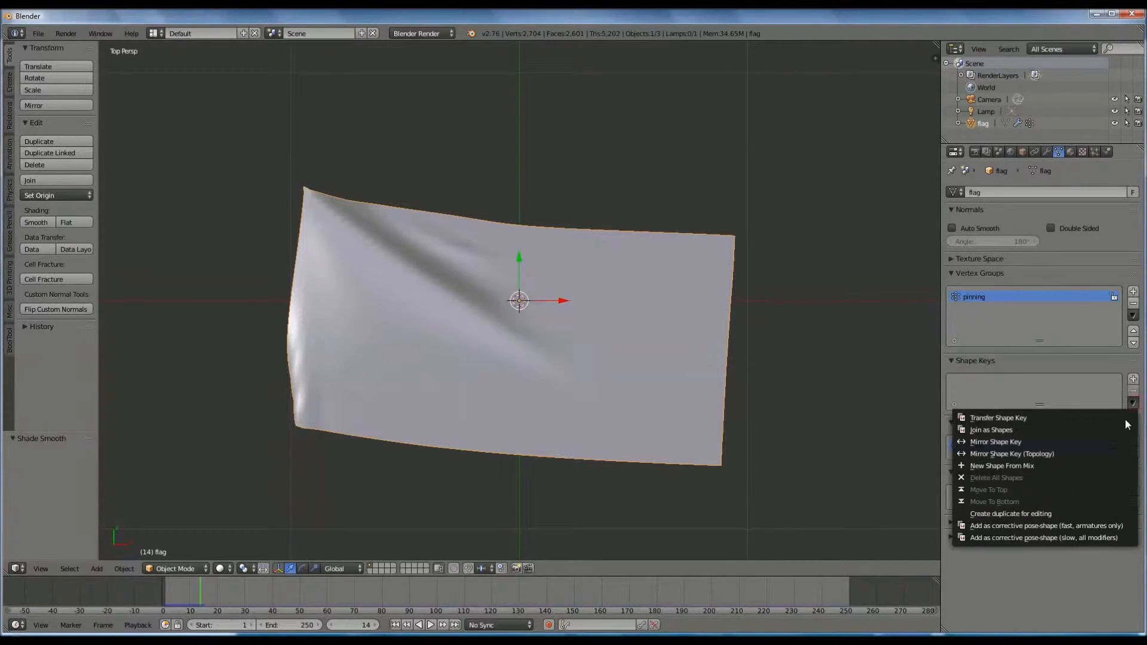
left_click(1109, 511)
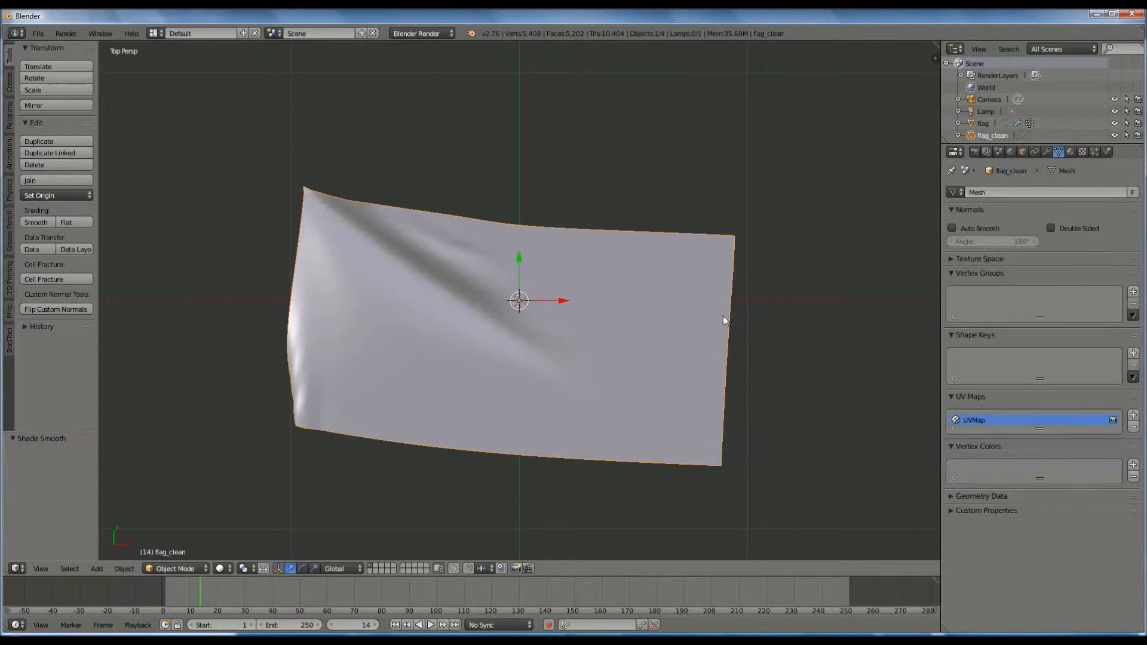
Delete the original "flag" object, keeping the flag_clean duplicate.
left_click(983, 123)
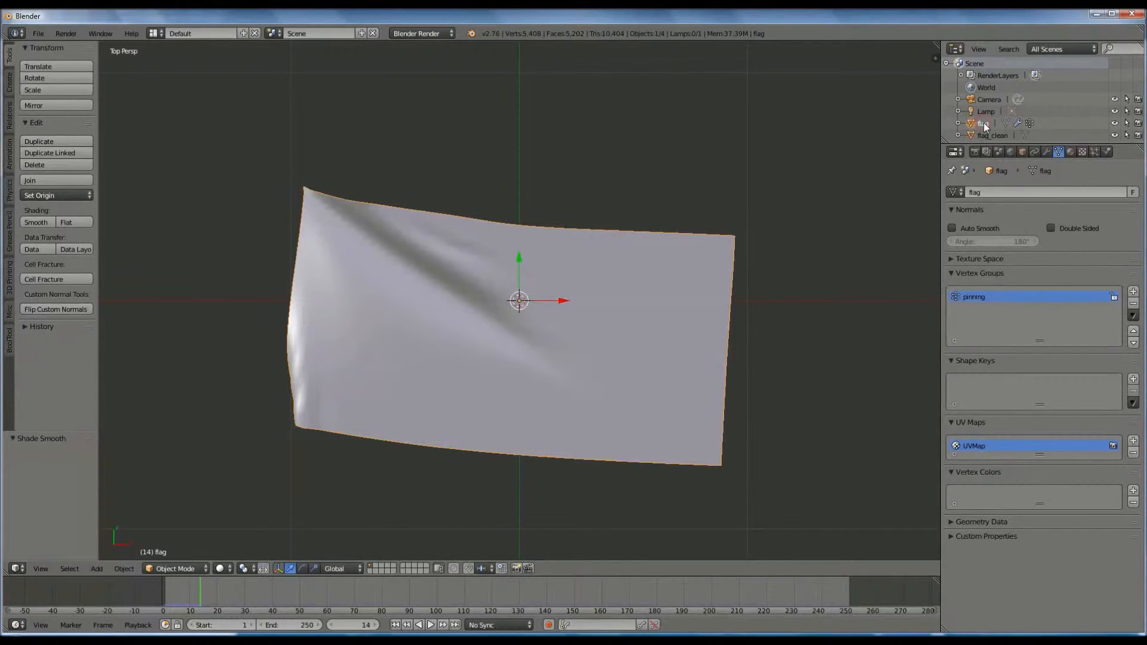
right_click(983, 123)
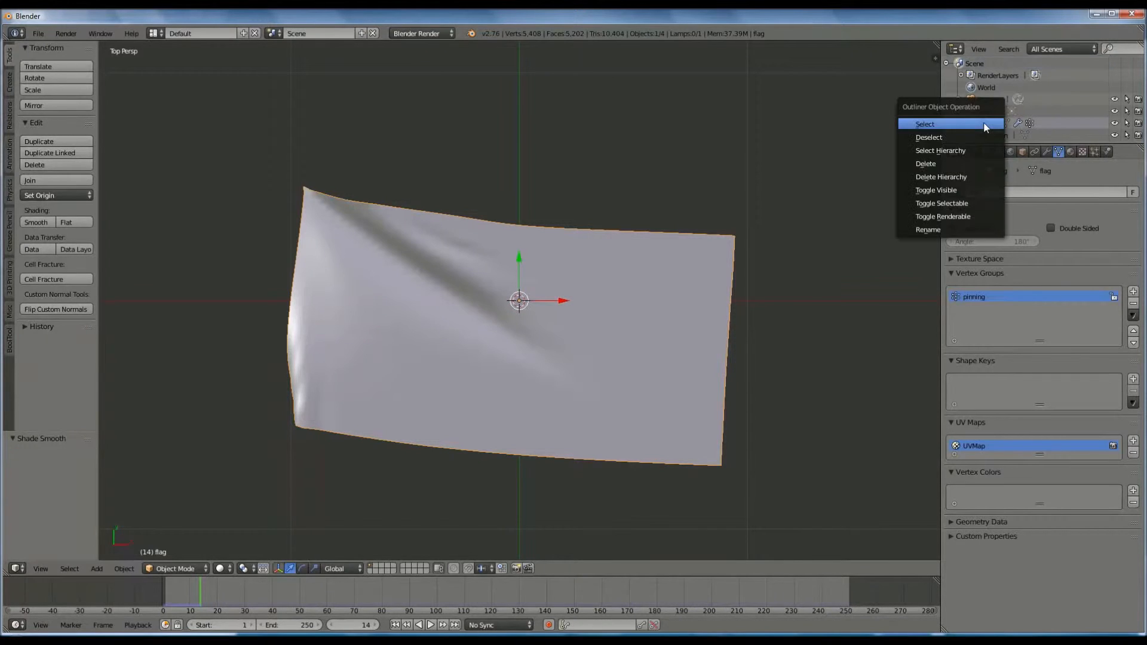
left_click(989, 164)
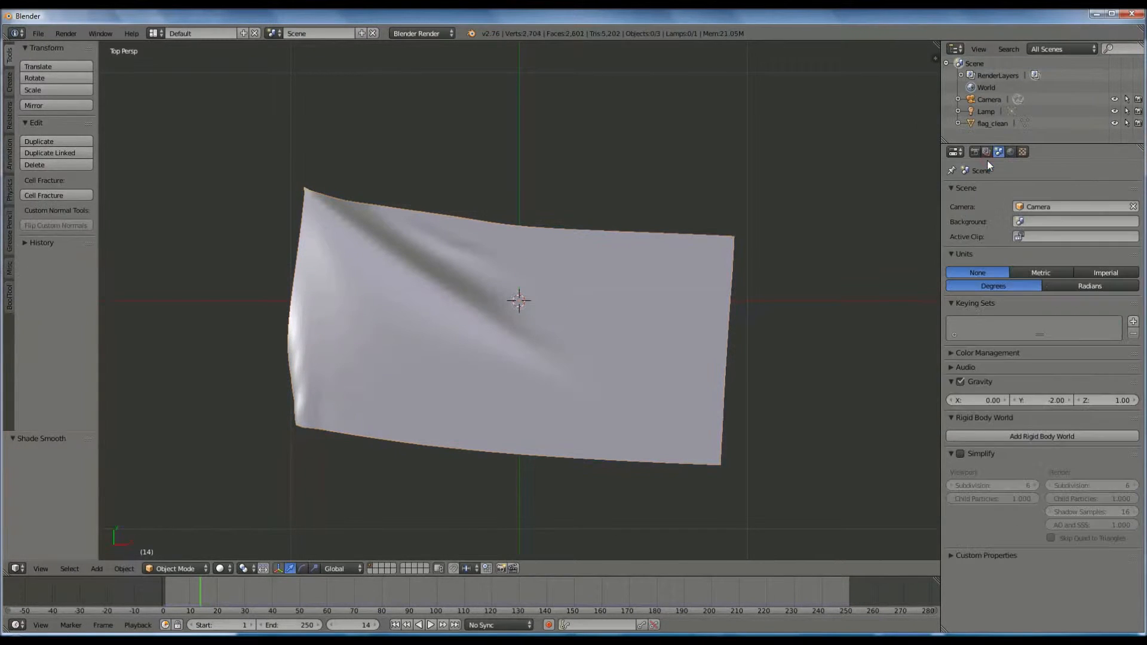
Add a vertex group named "pinning" to flag_clean in Edit Mode and return to Object Mode.
left_click(1000, 124)
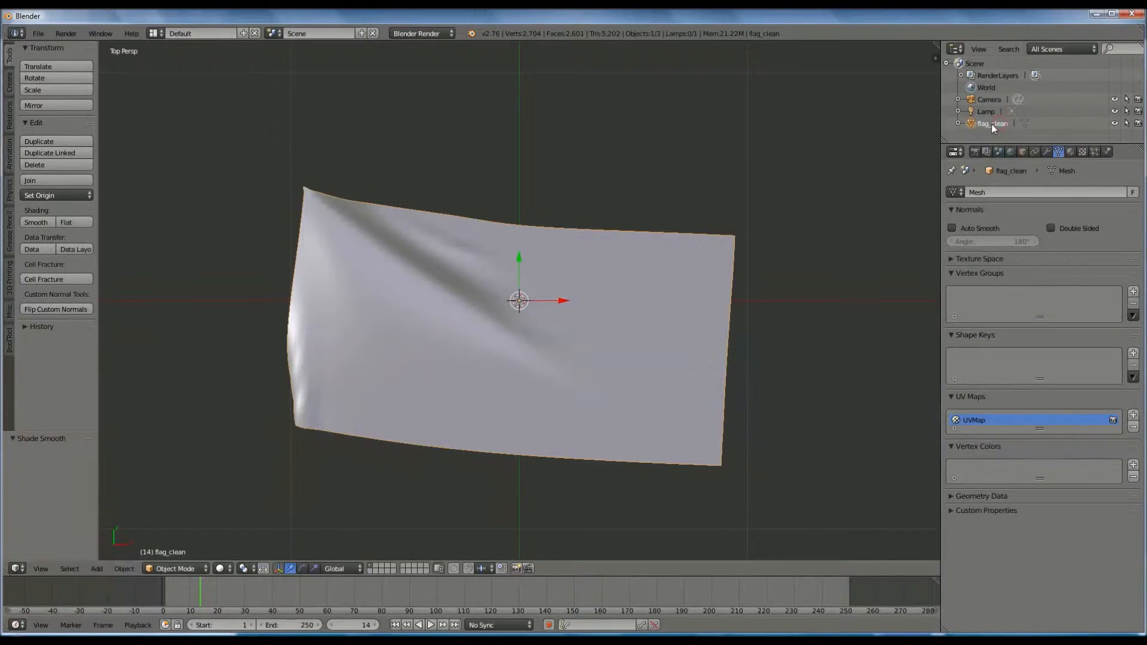
left_click(184, 568)
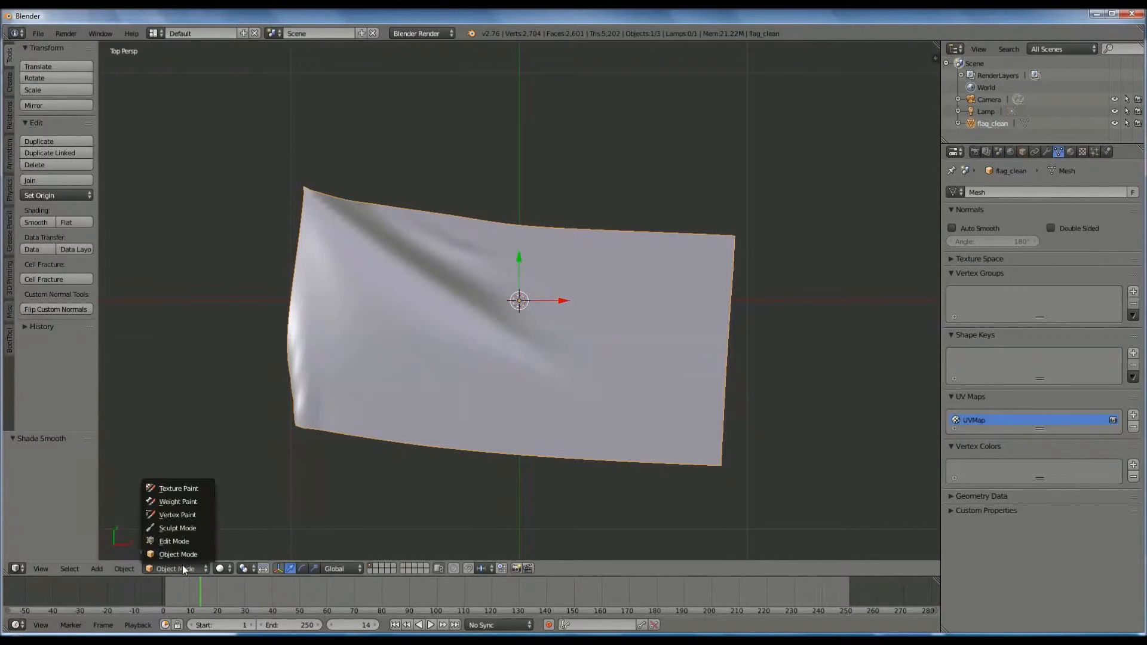
left_click(171, 545)
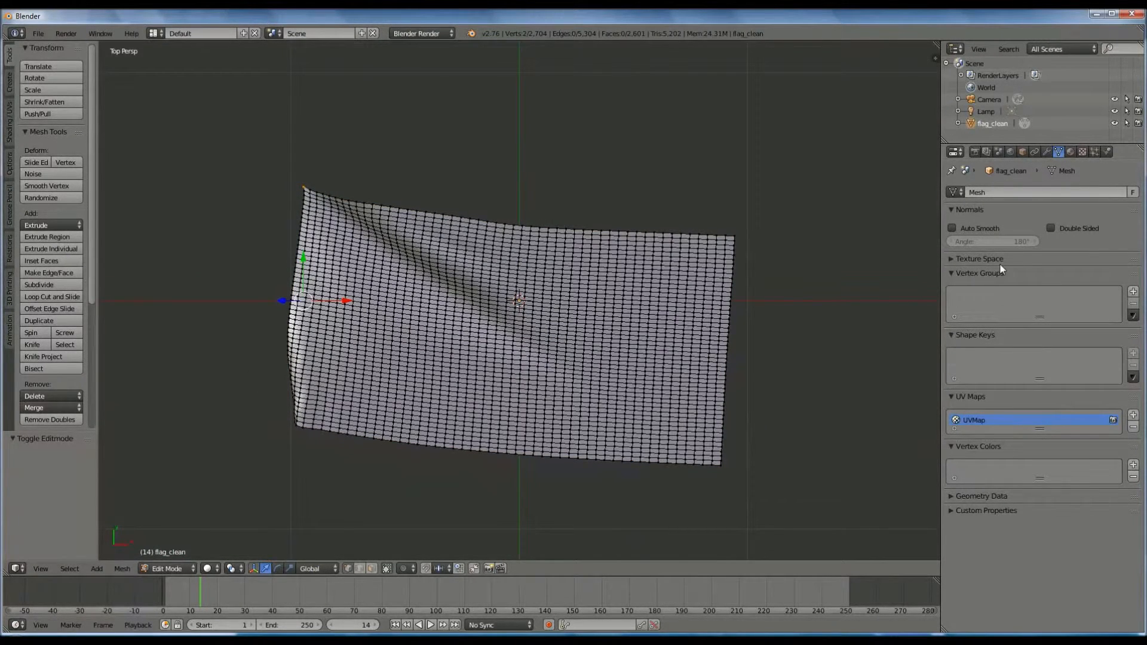
left_click(1133, 291)
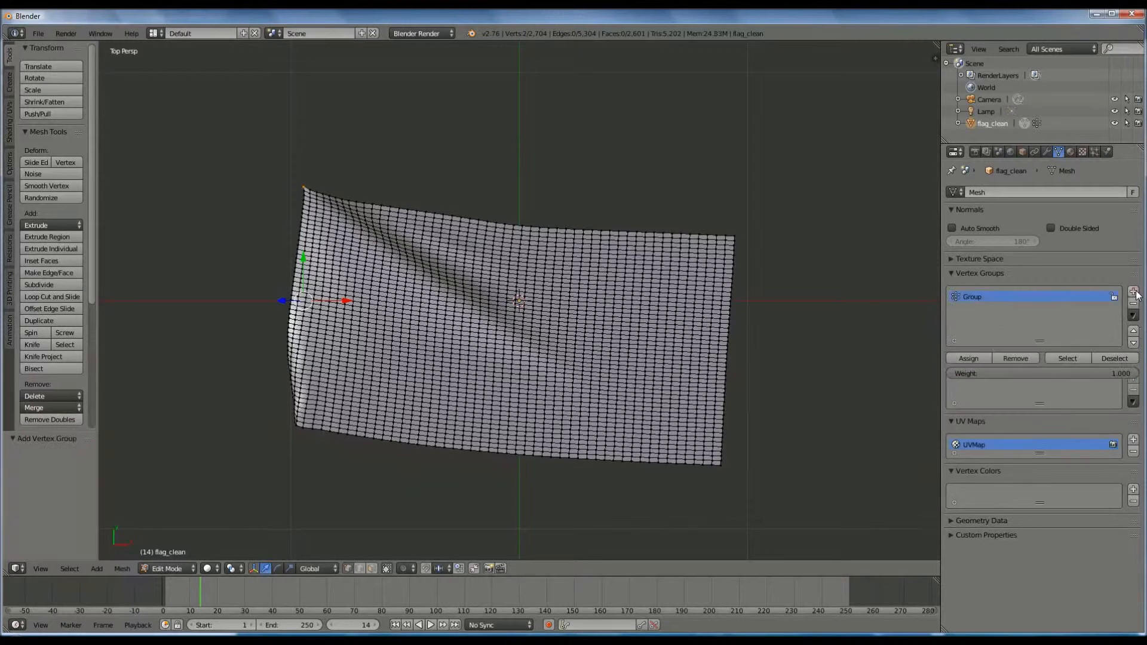
double_click(974, 296)
type("pinning")
key("Return")
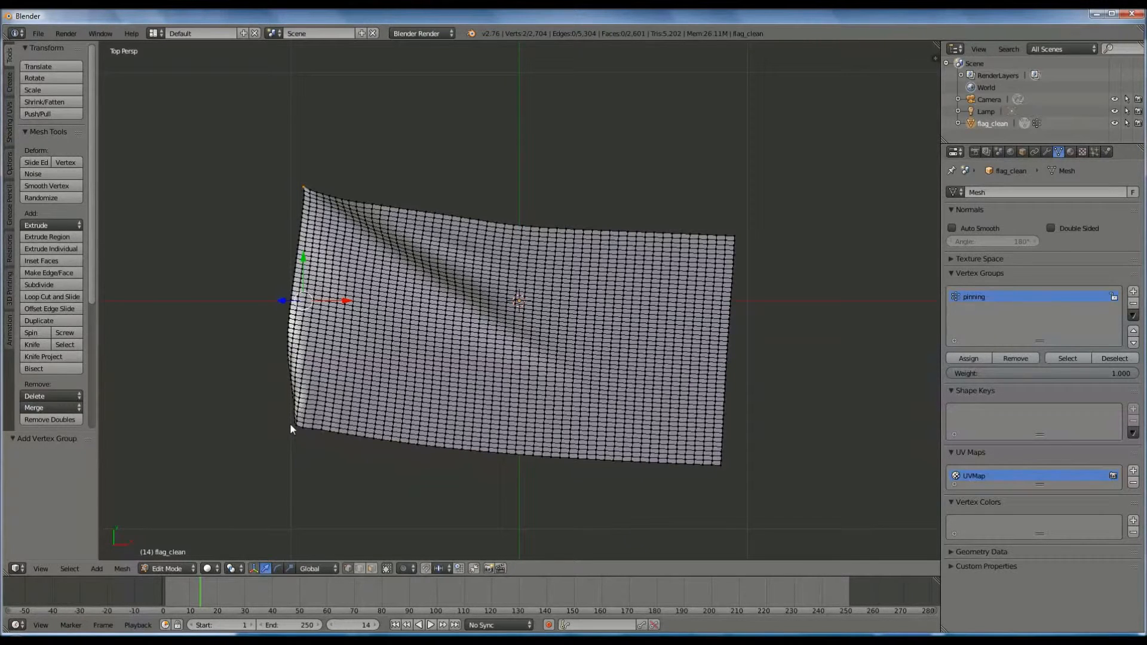
left_click(174, 570)
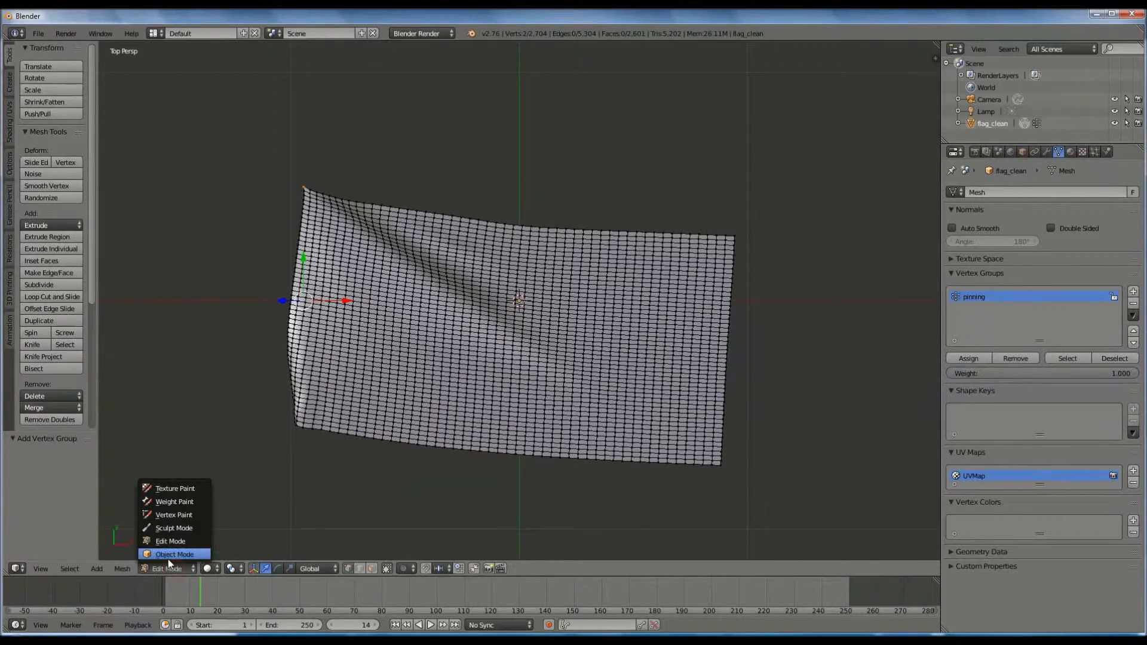
left_click(167, 559)
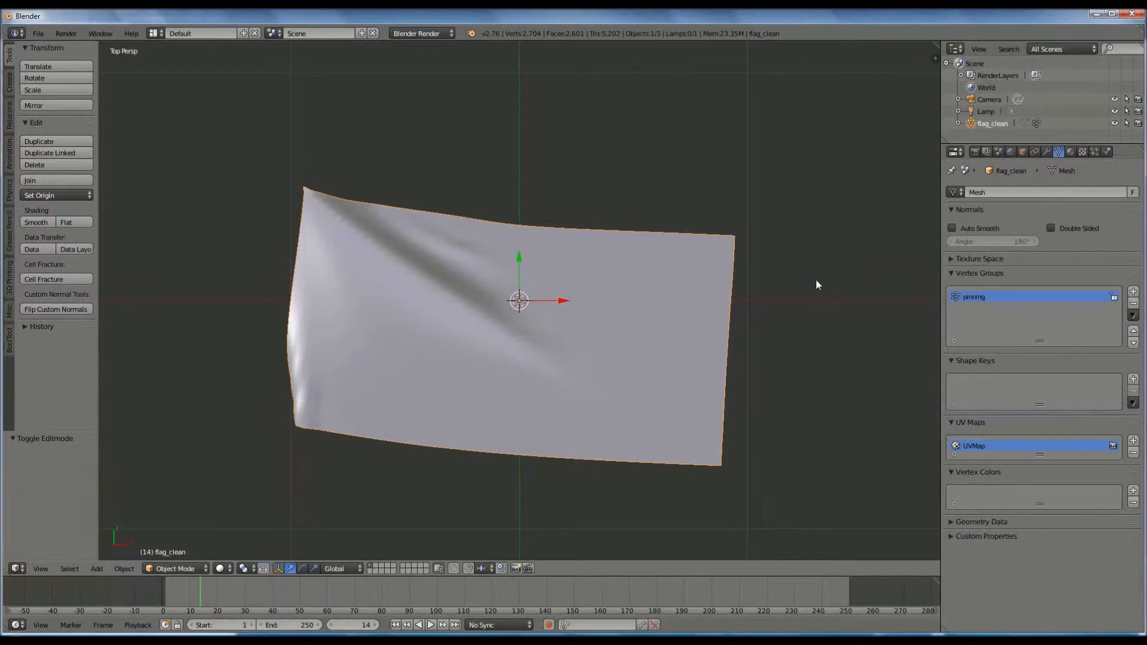
Add cloth physics to flag_clean and set its Spring and Air damping to 0.
left_click(1108, 152)
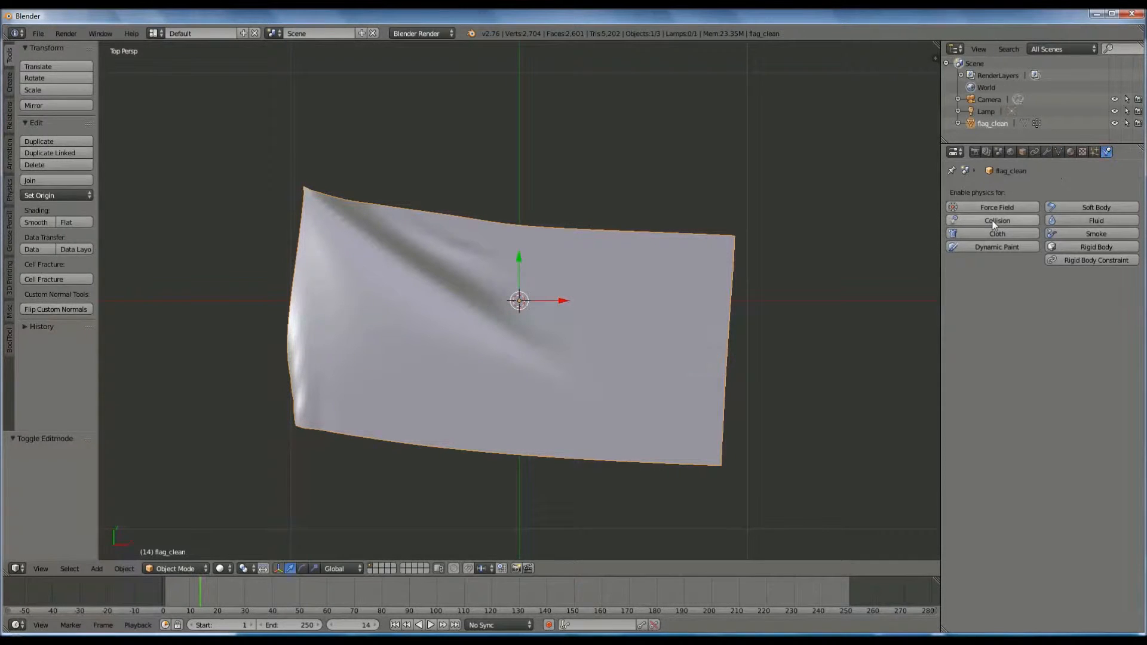
left_click(996, 234)
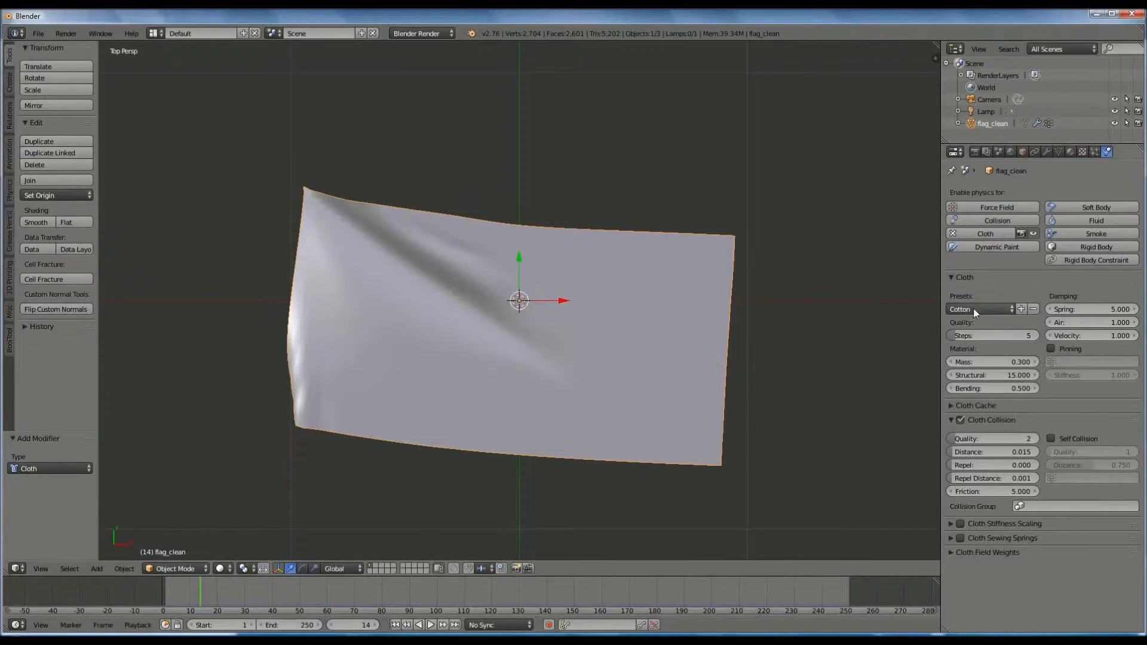
left_click(1117, 310)
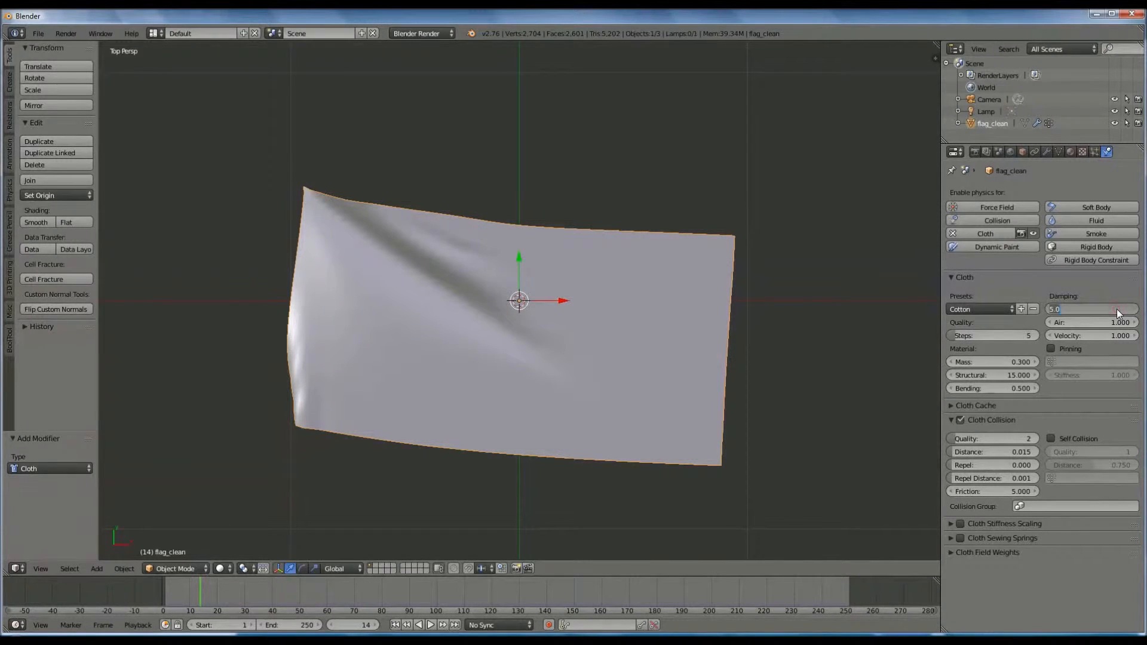
type("0")
key("Return")
left_click(1113, 323)
type("0")
key("Return")
Enable cloth pinning with the "pinning" vertex group, using a pin stiffness of 5 and a cloth mass of 0.005.
left_click(1051, 348)
left_click(1075, 362)
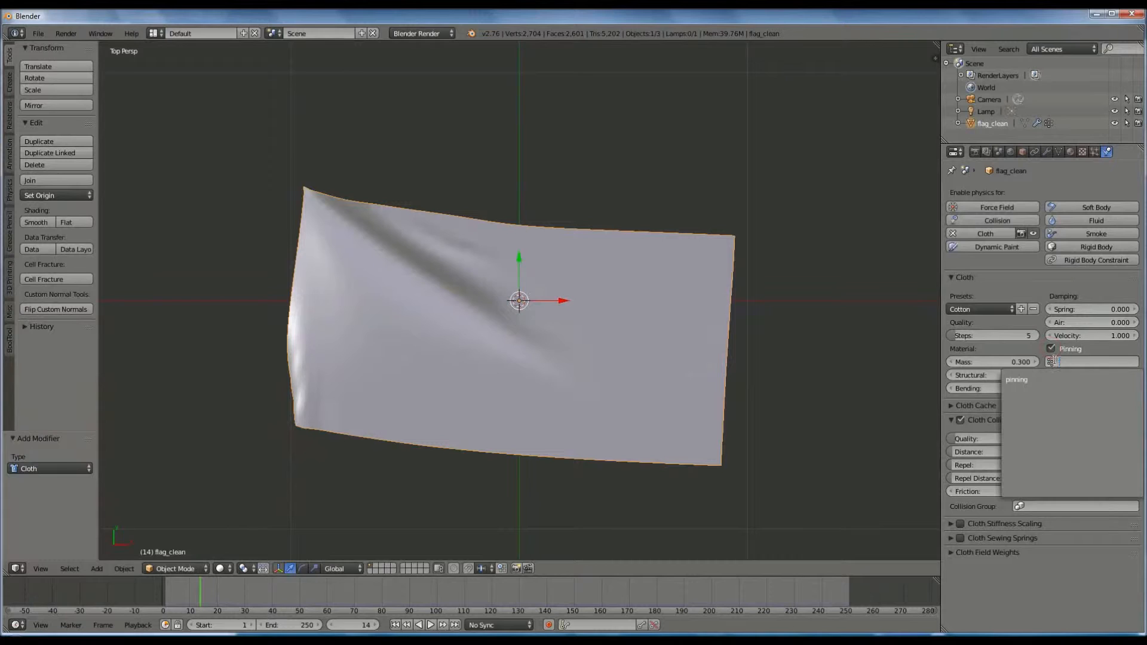
left_click(1024, 378)
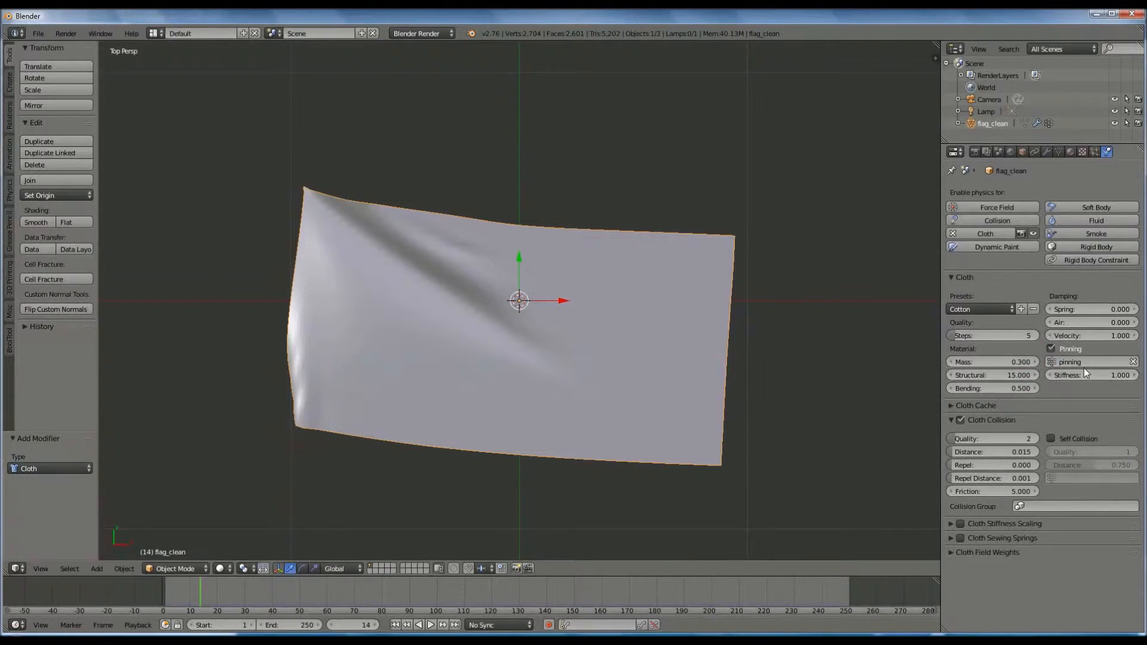
left_click(1025, 361)
key("BackSpace")
key("Return")
Set flag_clean's cloth collision distance to 1 and turn on self collision.
left_click(1026, 450)
type("1")
key("Return")
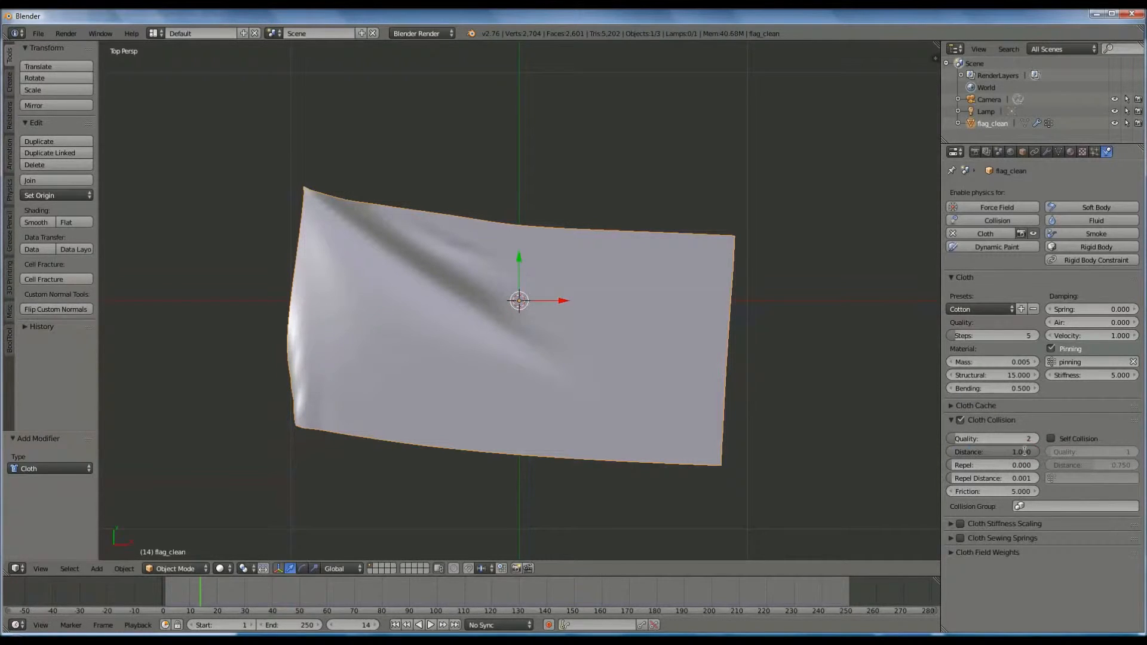
left_click(1050, 439)
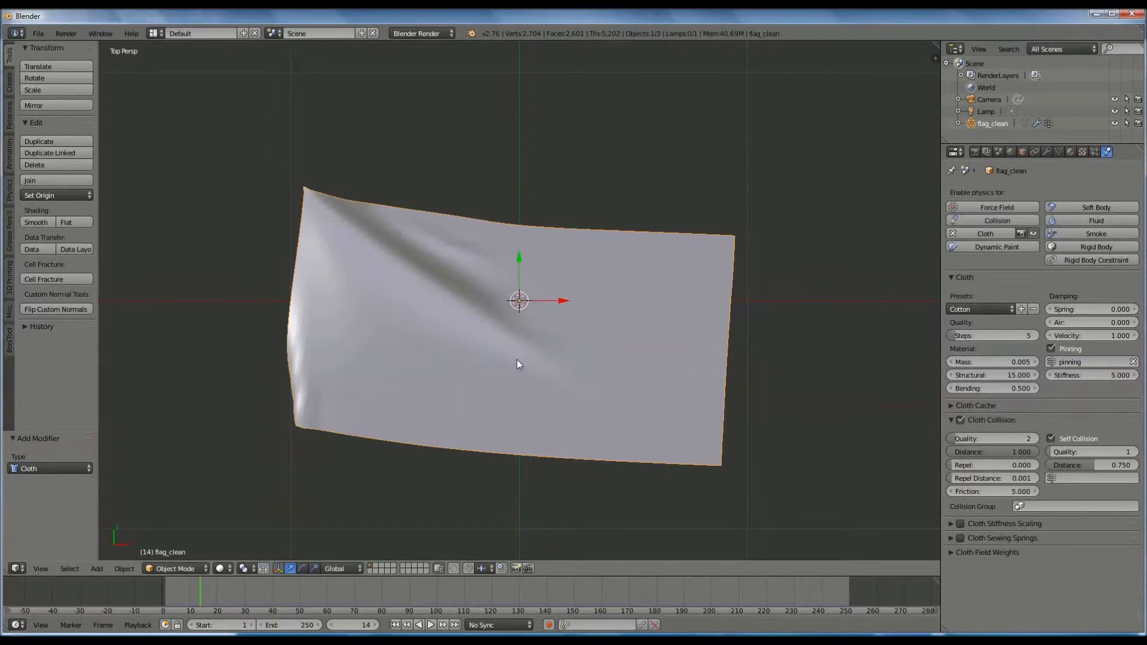
Add a plane mesh and move it about 2.28 units along negative X, beside the flag's pinned edge.
scroll(517, 363, "down", 4)
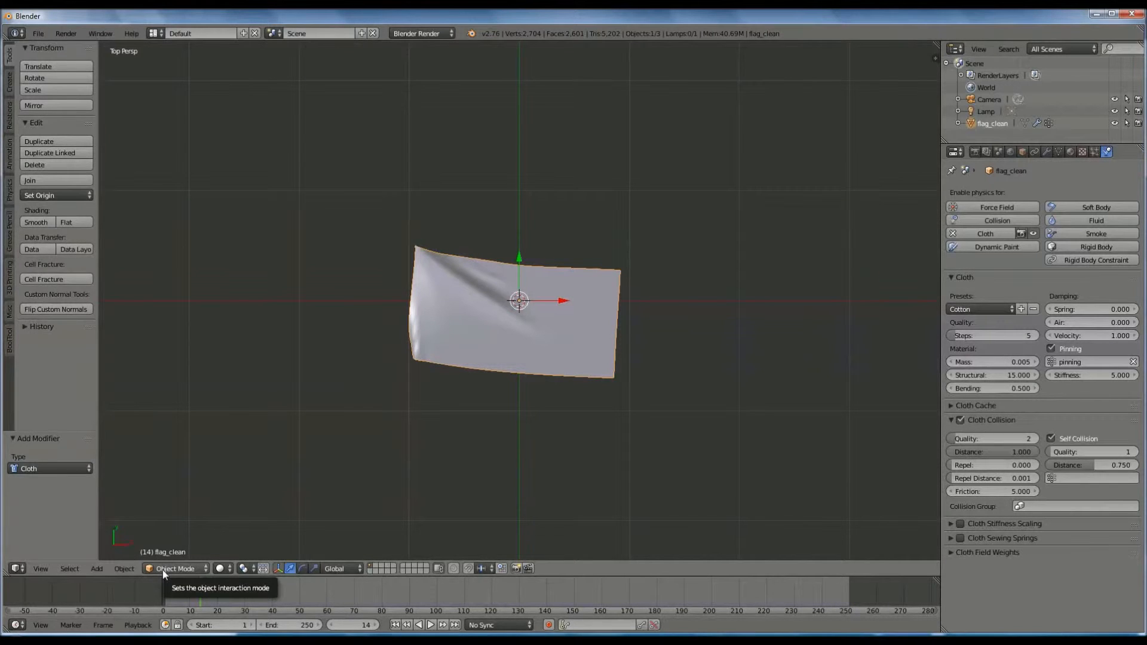
left_click(97, 568)
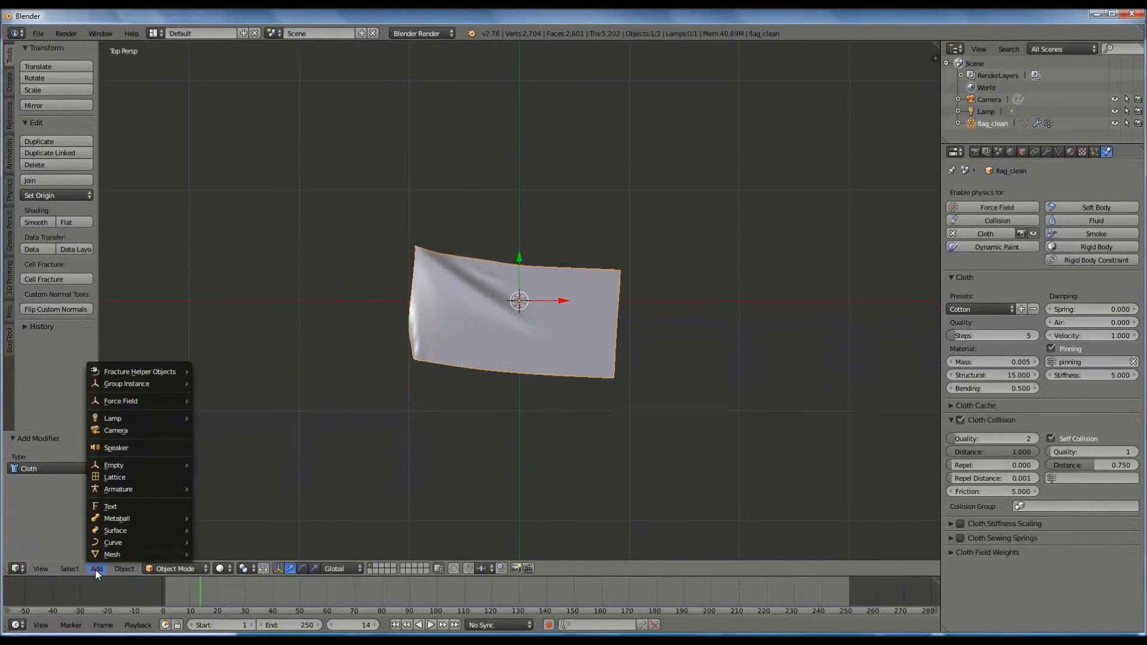
mouse_move(111, 556)
left_click(218, 271)
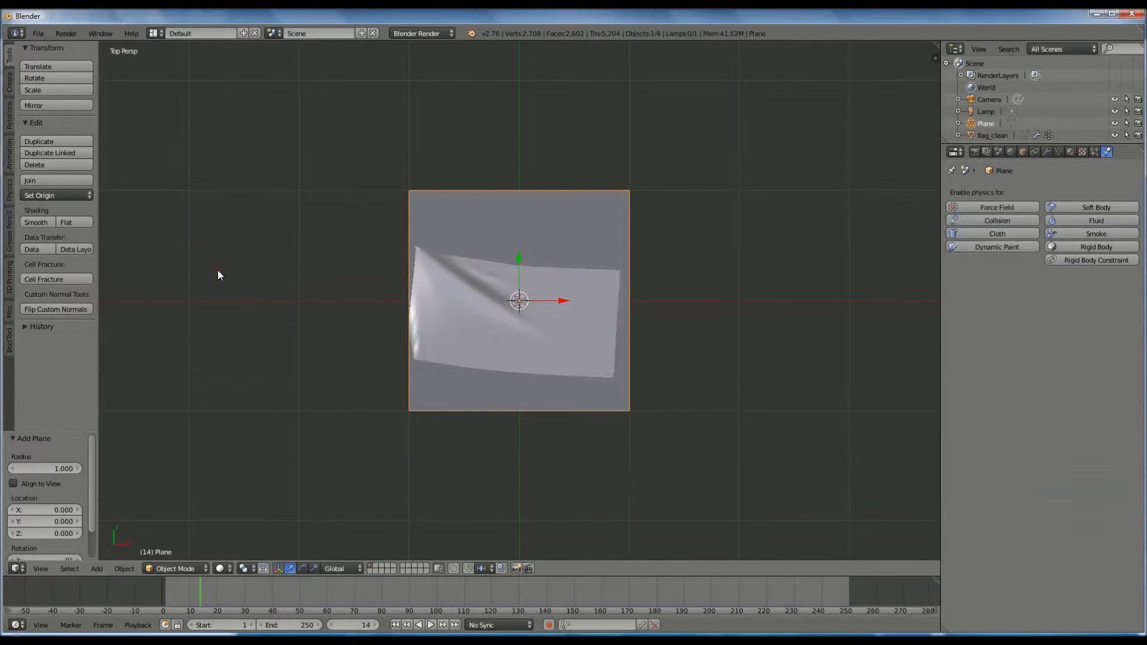
left_click_drag(569, 301, 317, 319)
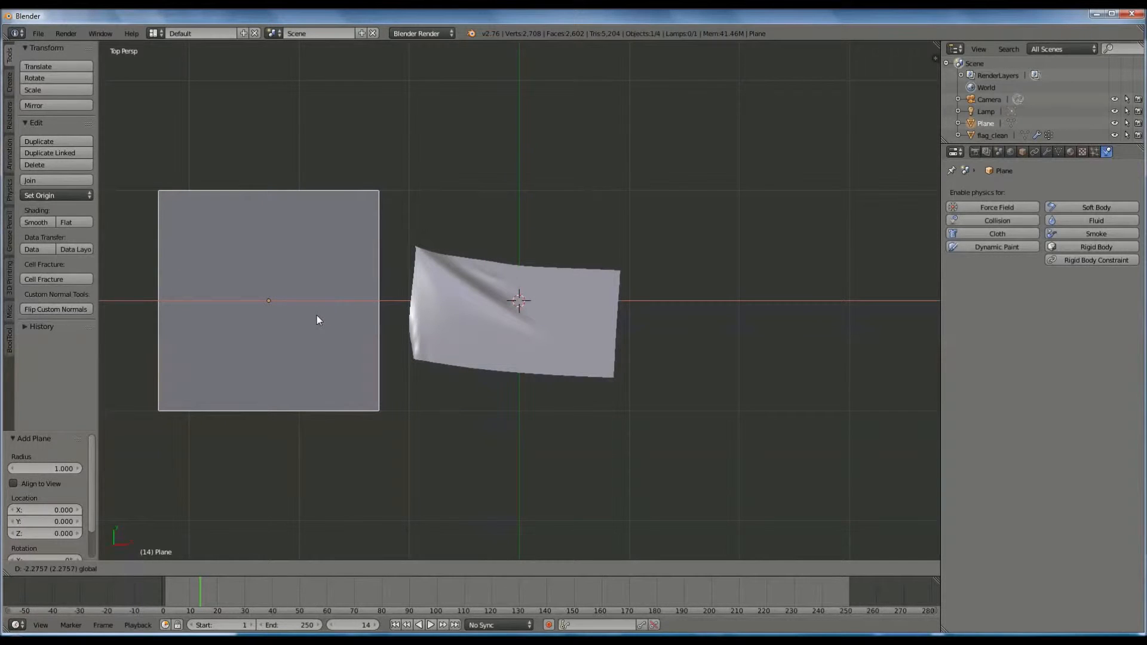
Place the plane about 2.276 units along negative X and rotate it 90° about the global Y axis to face the flag.
left_click(316, 316)
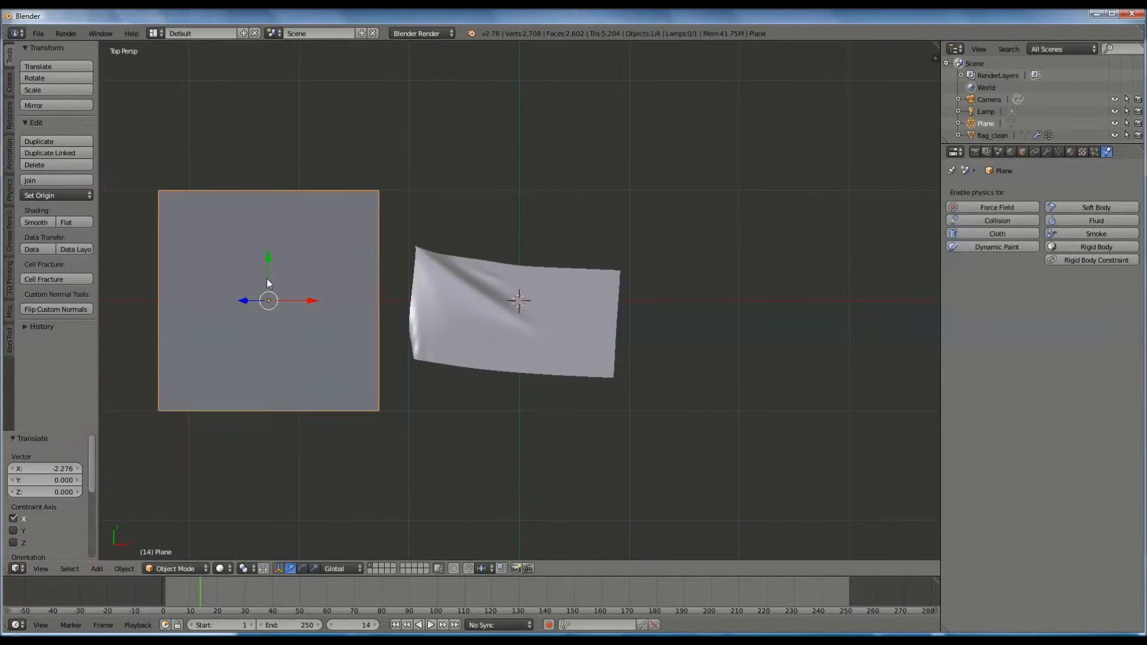
key("r")
key("y")
key("9")
key("0")
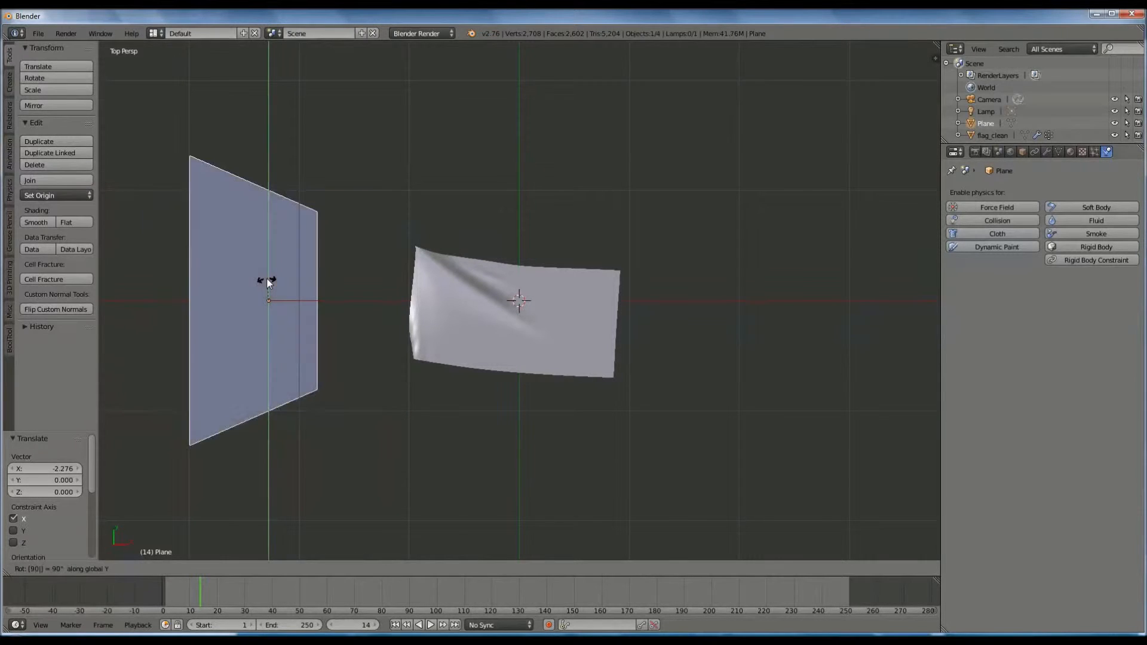
key("Return")
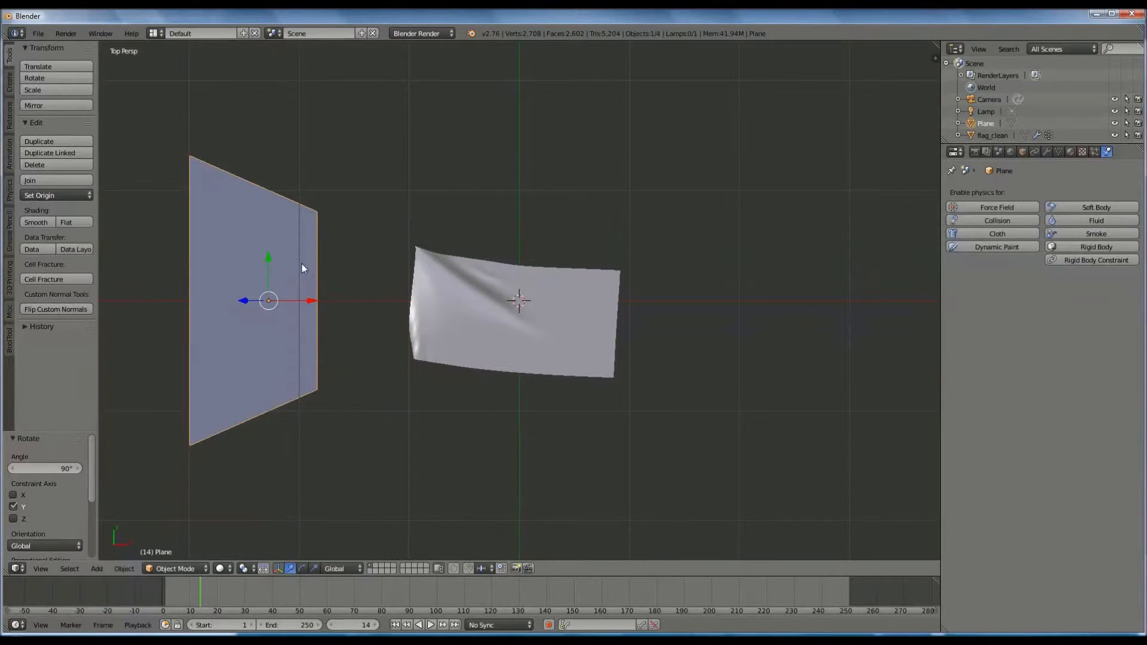
Add a force field to the plane and set its type to Wind.
left_click(998, 208)
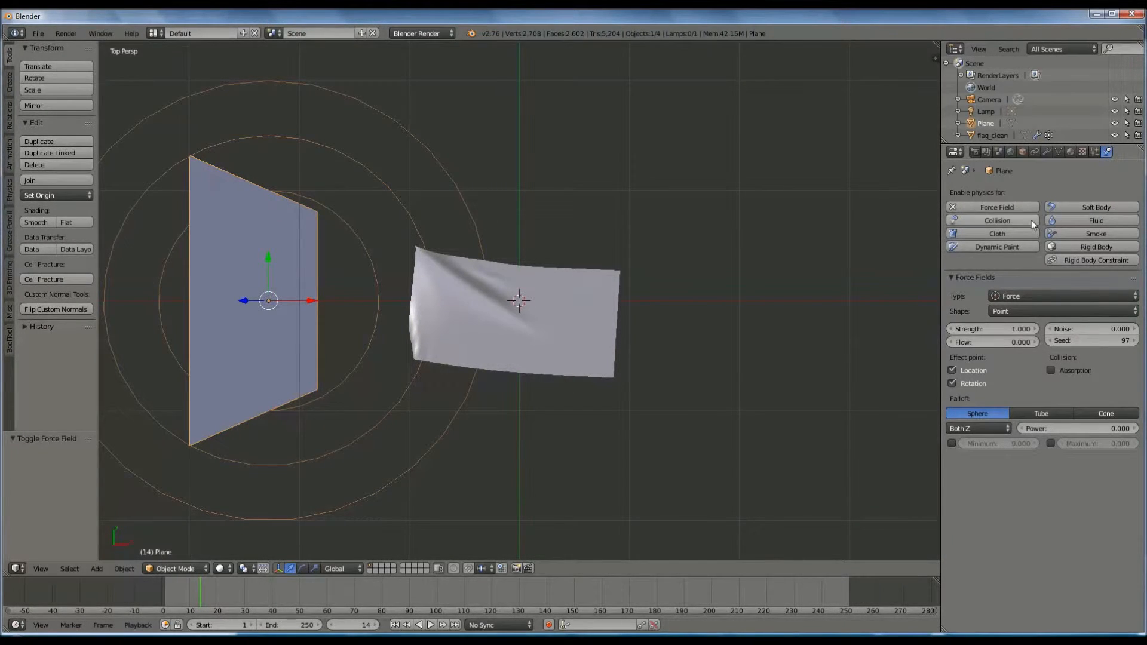
left_click(1026, 295)
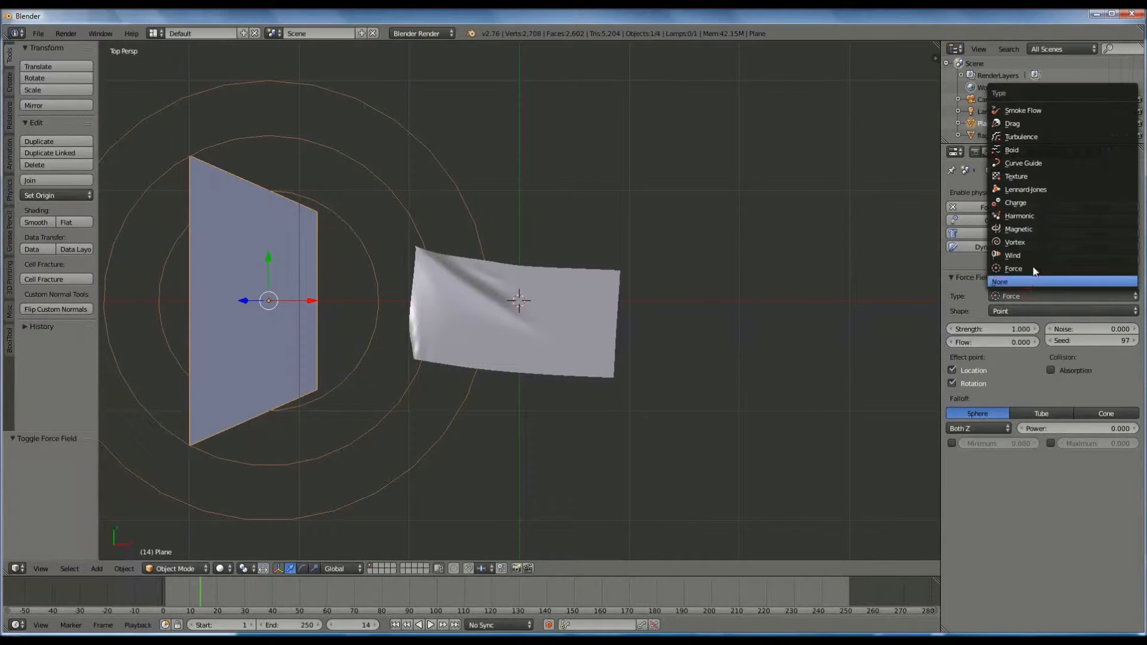
left_click(1033, 256)
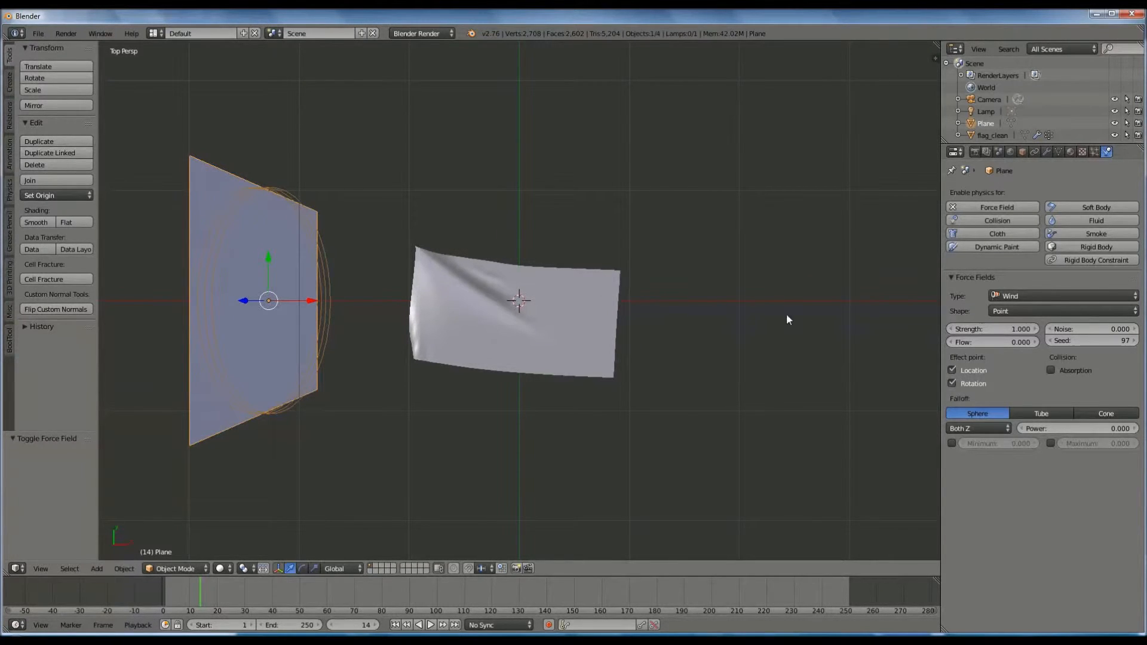
Set the plane's wind strength to 600 and its noise to 10.
left_click(1004, 329)
type("60")
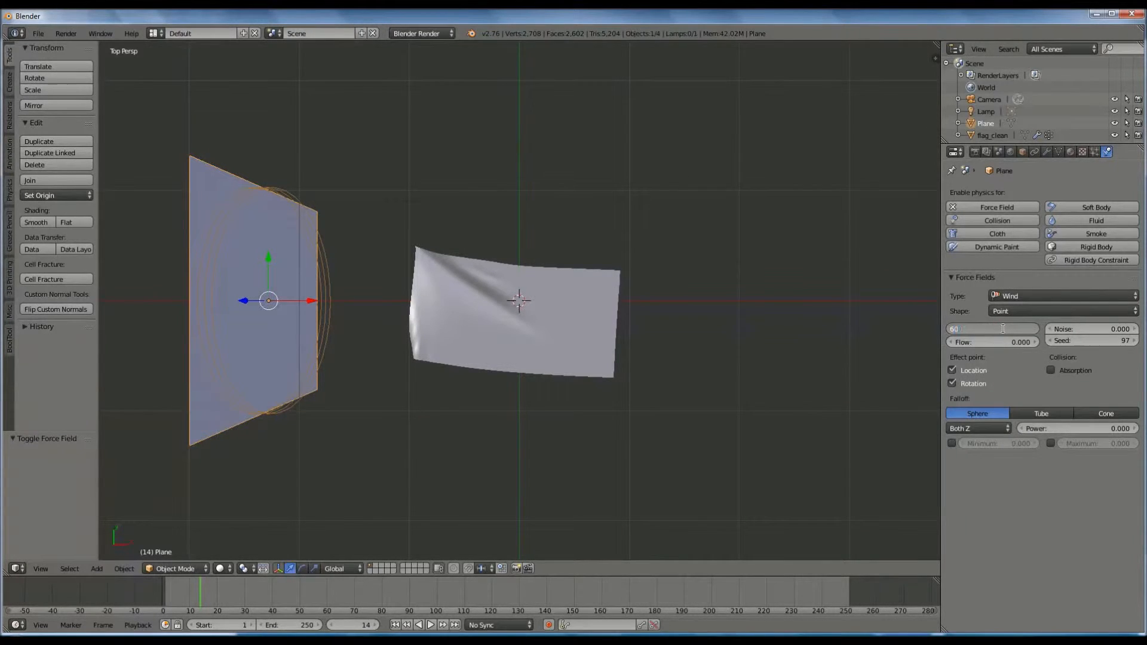
type("0")
key("Return")
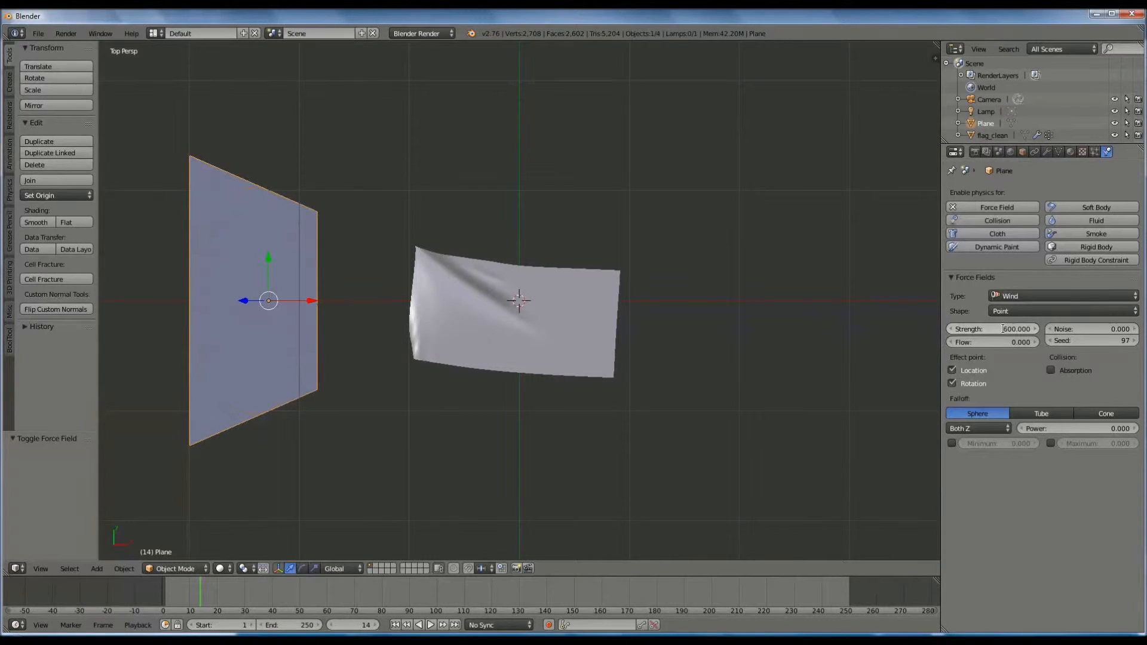
left_click(1102, 328)
type("10")
key("Return")
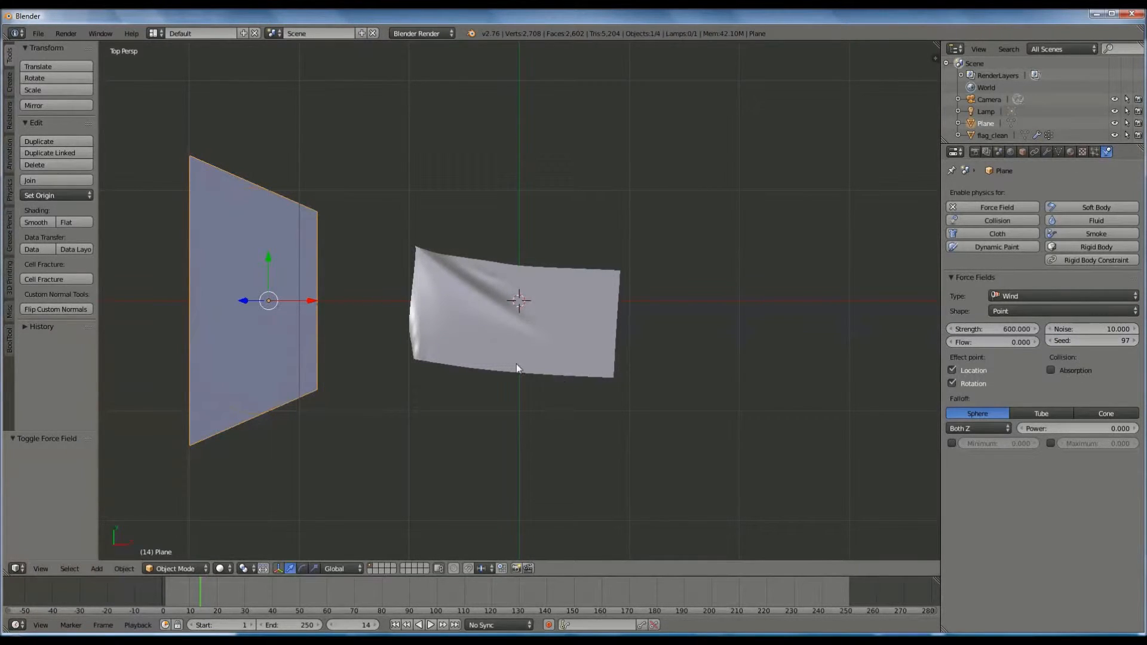
Play the flag's cloth simulation from the first frame, select the flag, and stop playback back at frame 1.
left_click(394, 625)
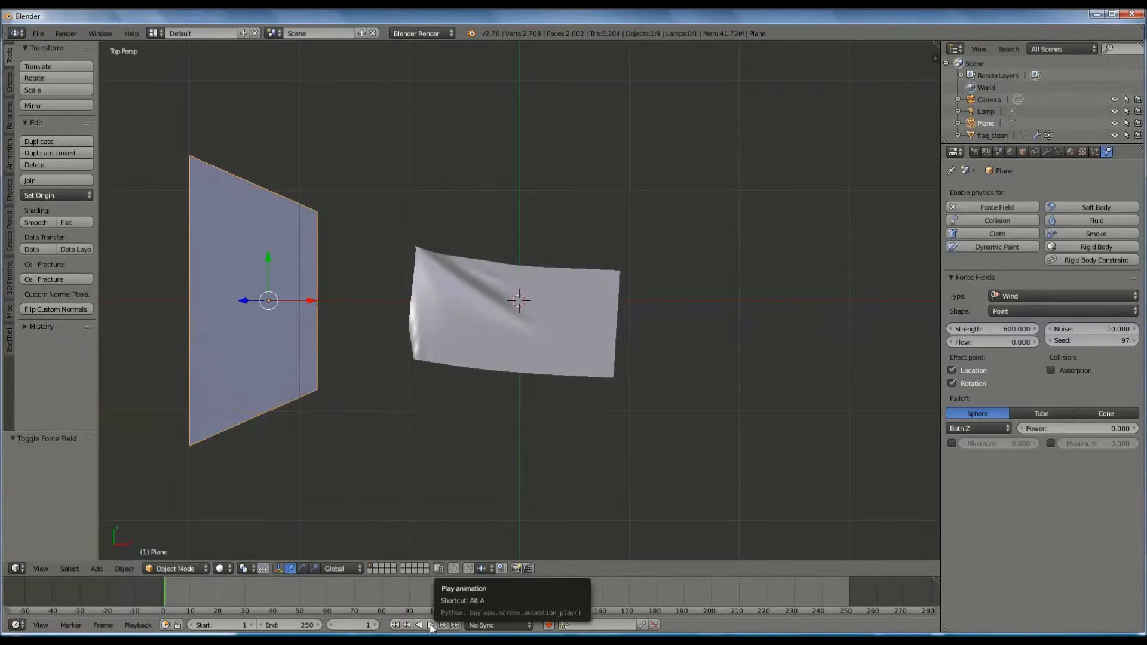
left_click(430, 625)
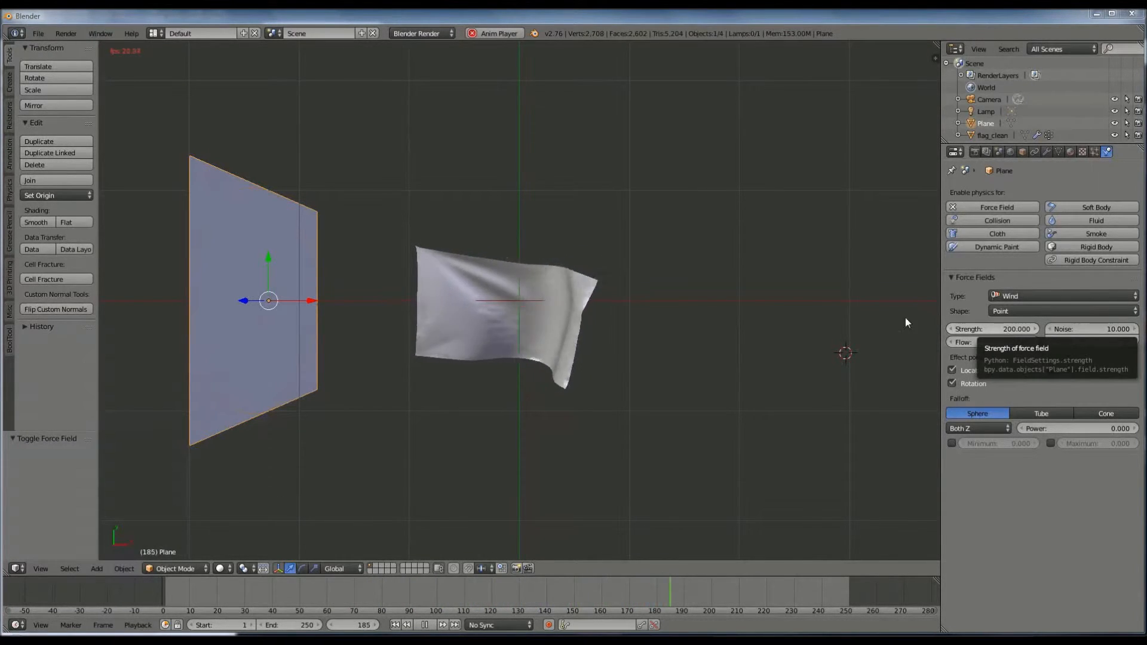
right_click(476, 297)
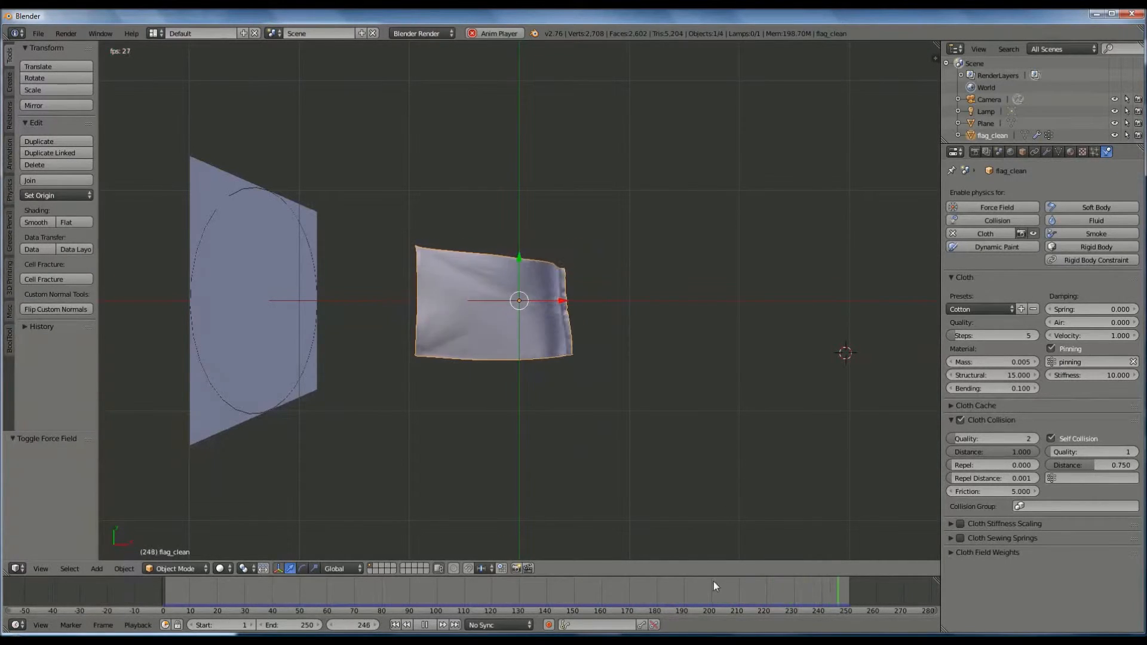
left_click(424, 625)
left_click(395, 626)
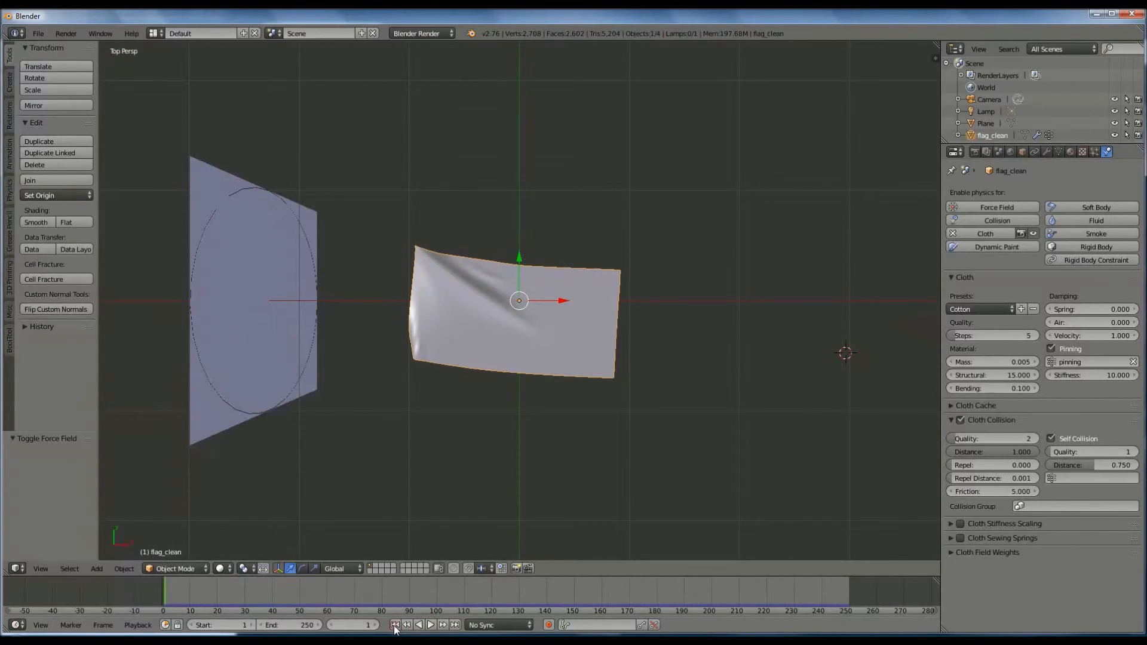
Add a cylinder mesh and scale it uniformly to about 0.097 of its size.
scroll(588, 489, "up", 3)
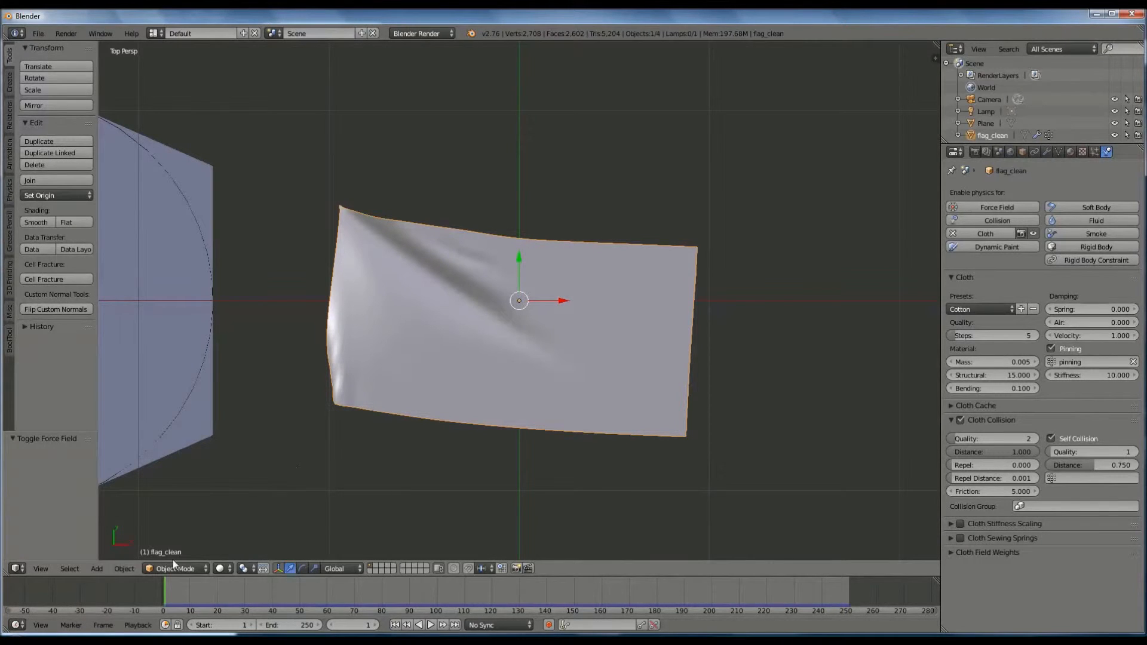
left_click(96, 569)
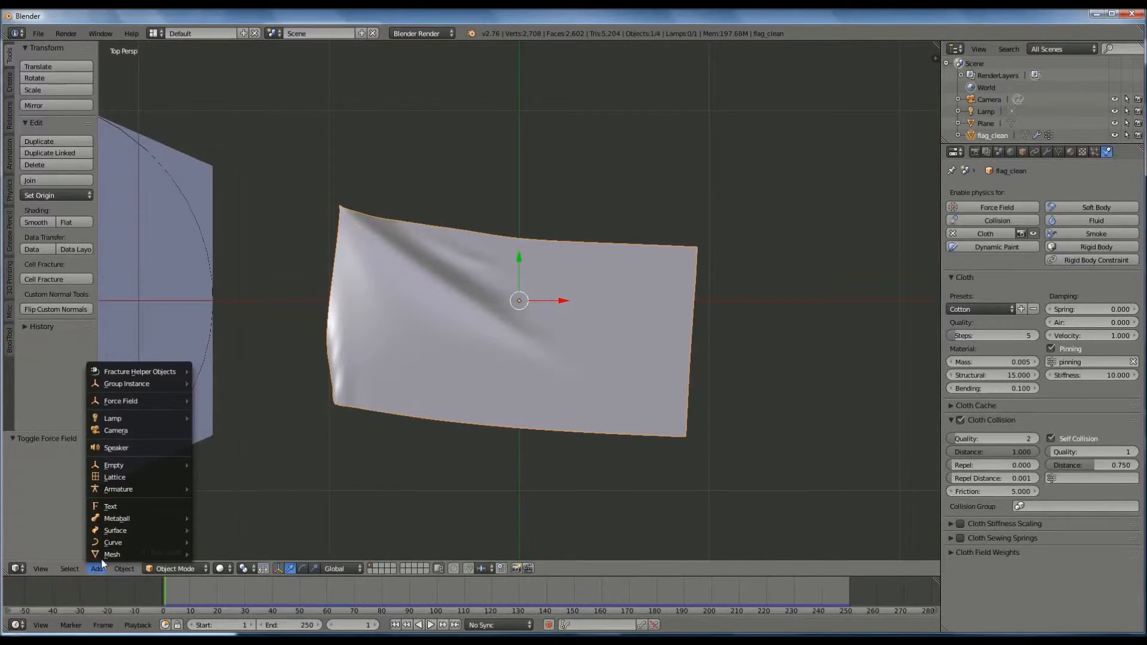
mouse_move(104, 555)
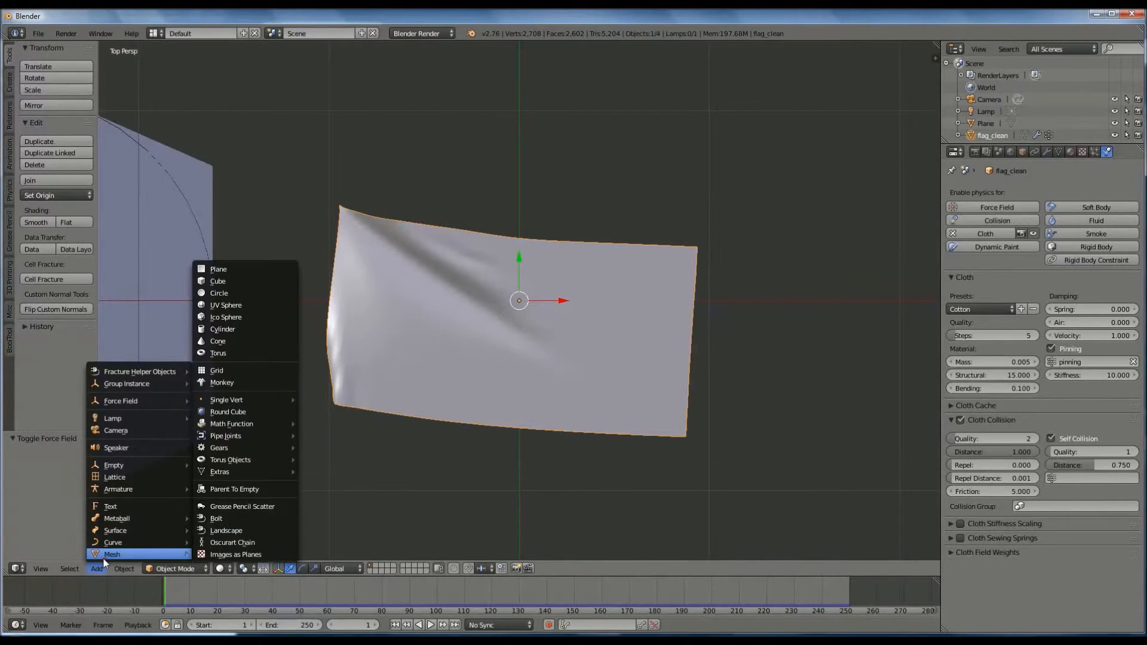
left_click(238, 327)
scroll(643, 381, "down", 5)
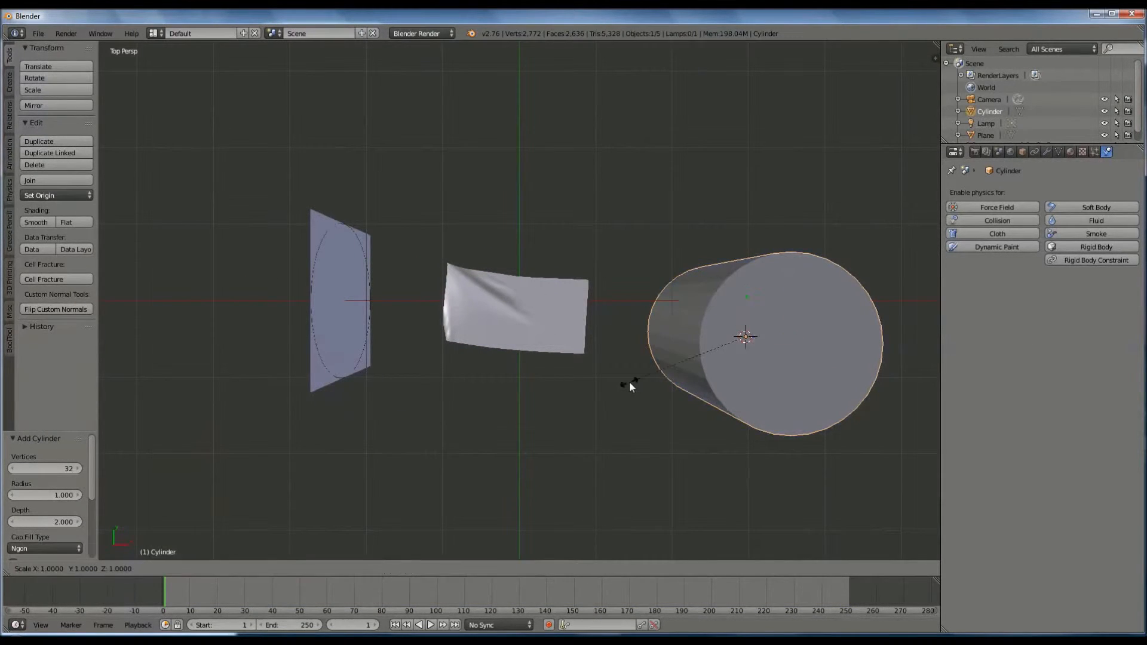
key("s")
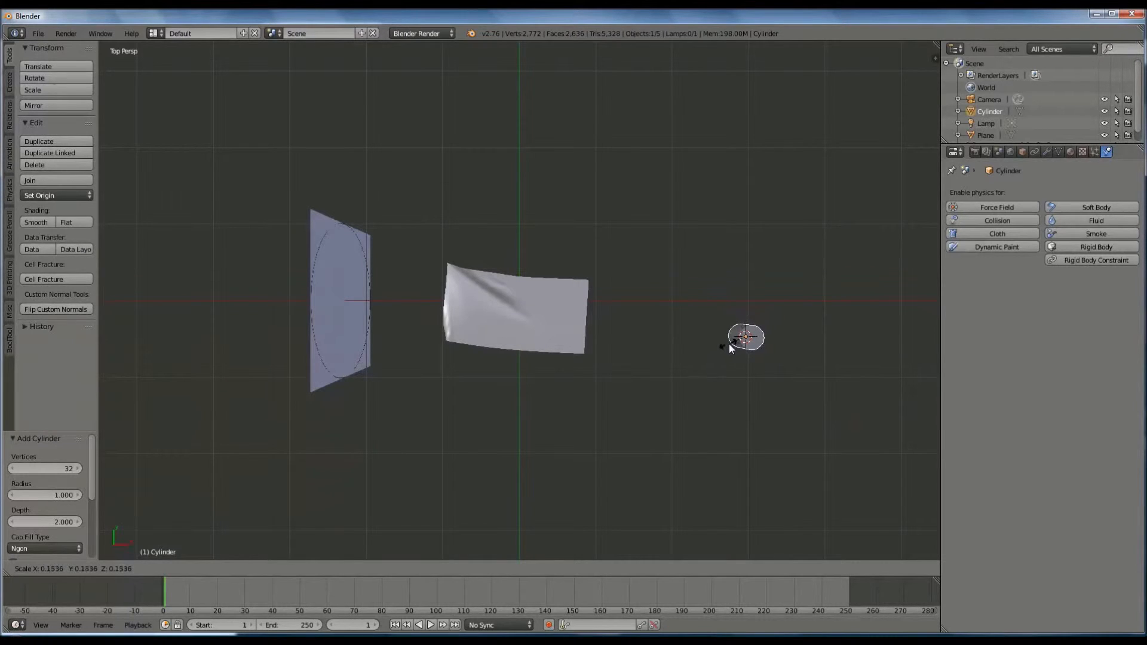
left_click(734, 339)
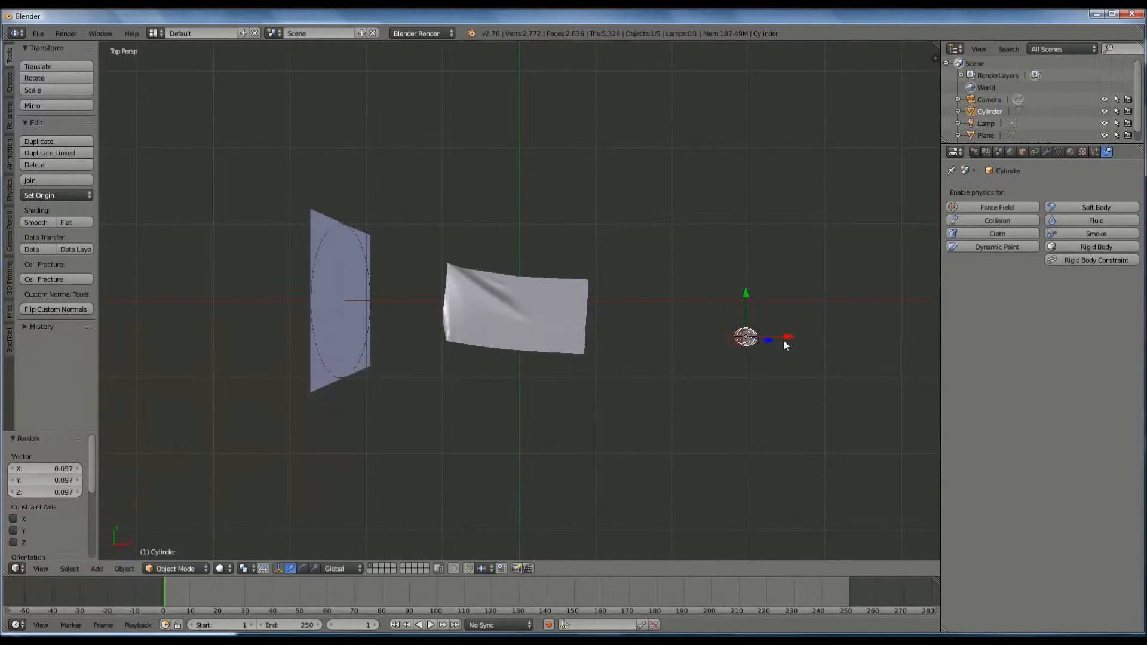
Move the cylinder about 4.04 units along negative X, beside the flag's pinned edge, and rotate it 90° about X.
left_click_drag(787, 336, 479, 345)
mouse_move(506, 451)
middle_mouse_down()
mouse_move(506, 461)
mouse_move(499, 449)
middle_mouse_up()
scroll(499, 450, "up", 3)
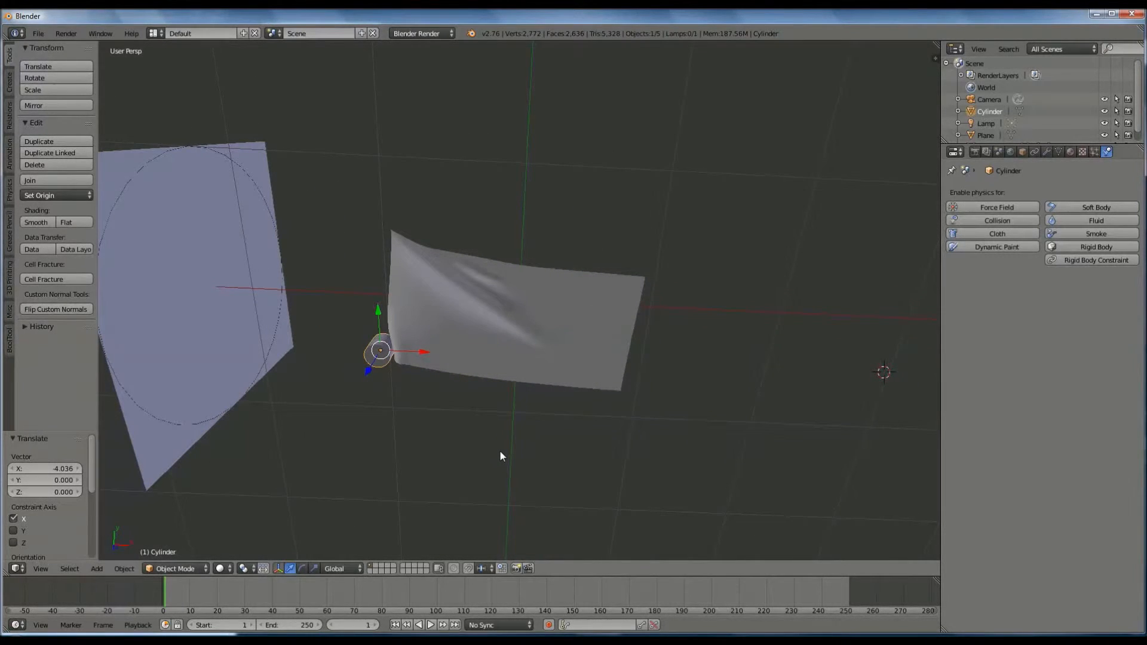
key("r")
type("x90")
key("Return")
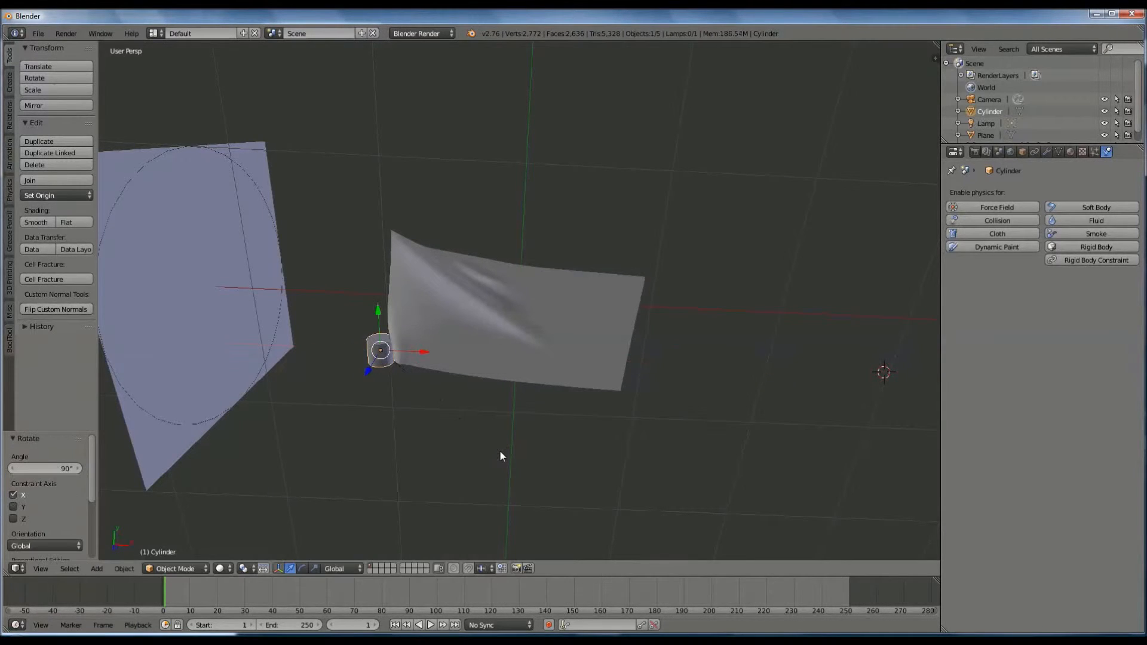
Adjust the cylinder's thickness to suit a flagpole, scaling it uniformly by about 0.419, 0.698 and 1.323.
key("s")
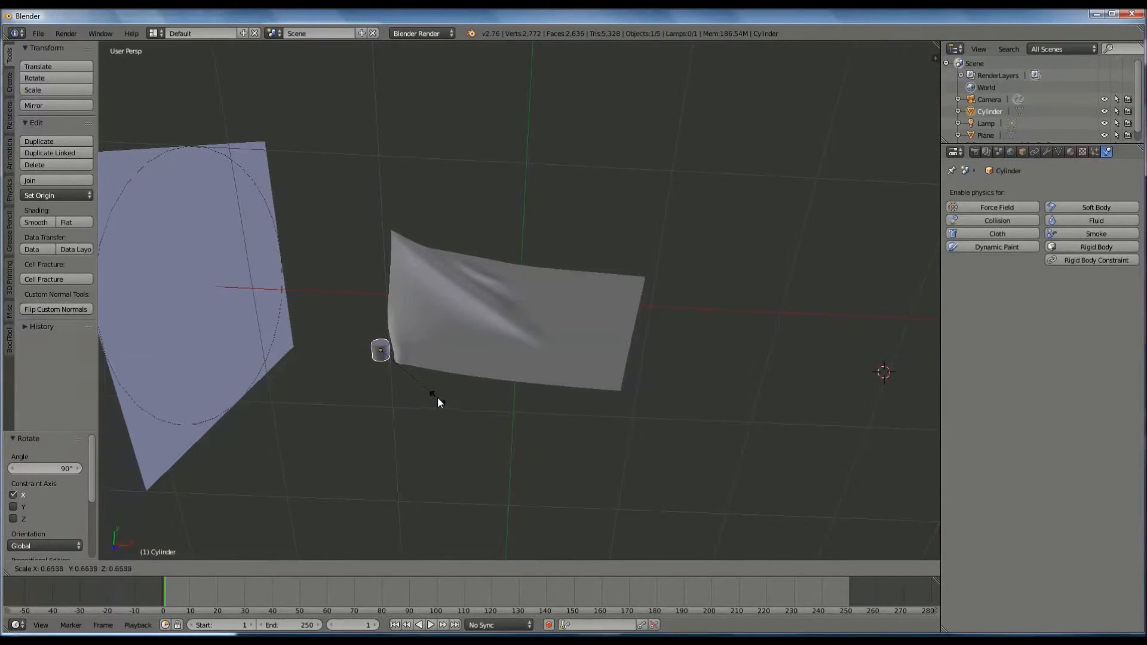
left_click(417, 385)
mouse_move(494, 397)
middle_mouse_down()
mouse_move(506, 395)
mouse_move(493, 406)
middle_mouse_up()
scroll(492, 406, "up", 3)
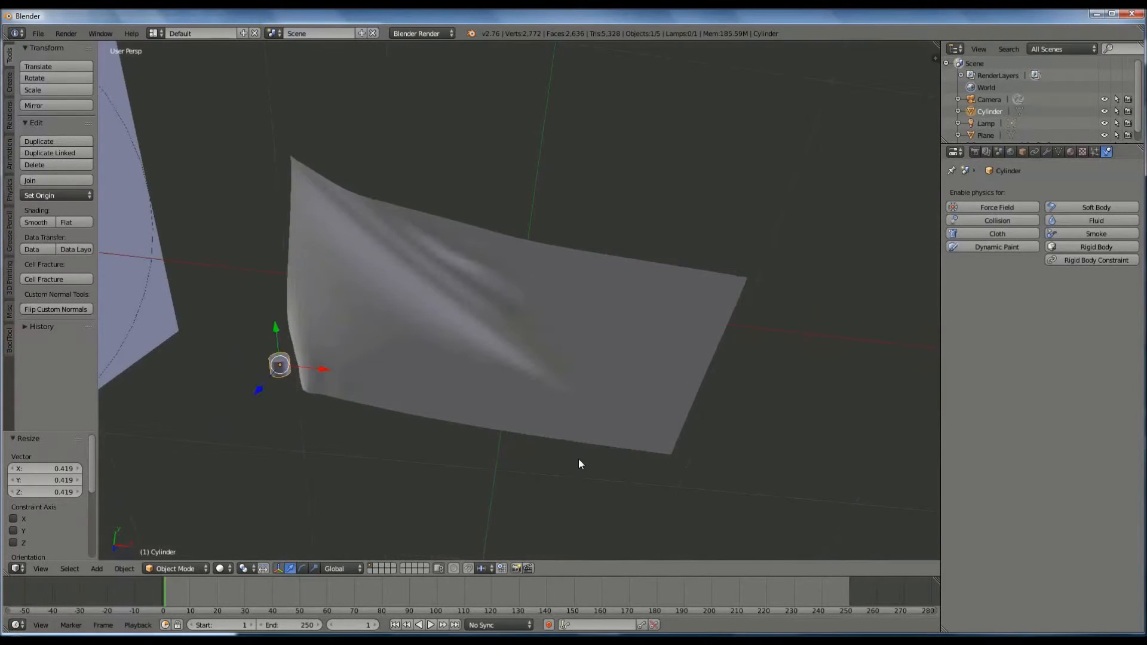
mouse_move(626, 445)
middle_mouse_down()
mouse_move(729, 448)
mouse_move(662, 424)
mouse_move(668, 402)
mouse_move(690, 402)
mouse_move(650, 391)
mouse_move(628, 461)
middle_mouse_up()
scroll(628, 464, "down", 1)
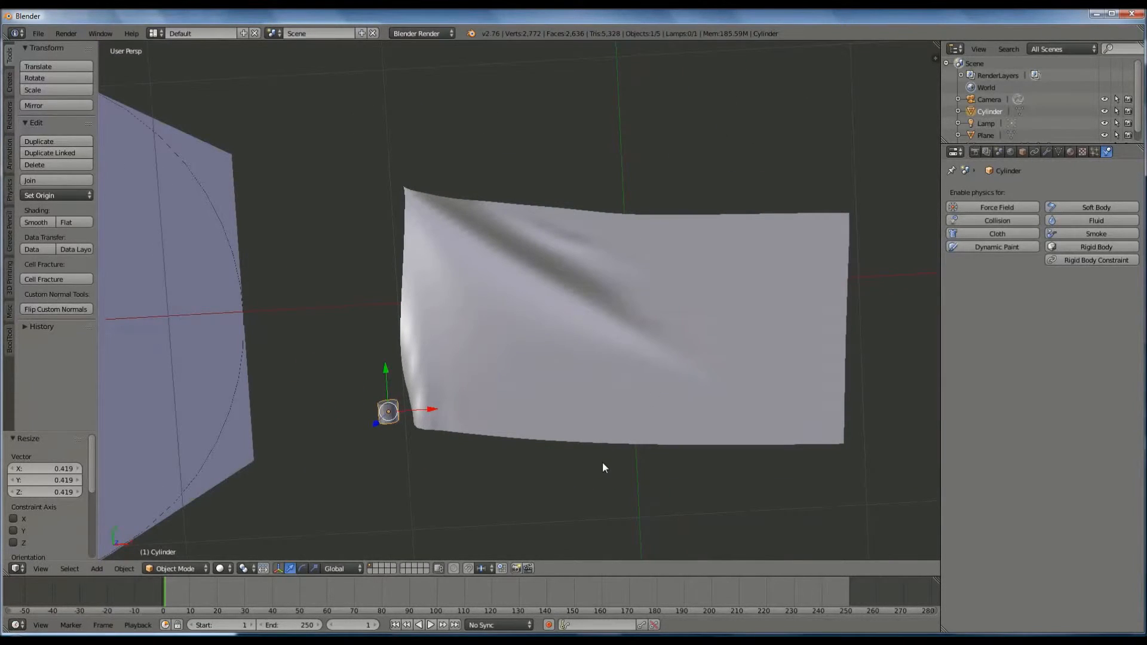
key("s")
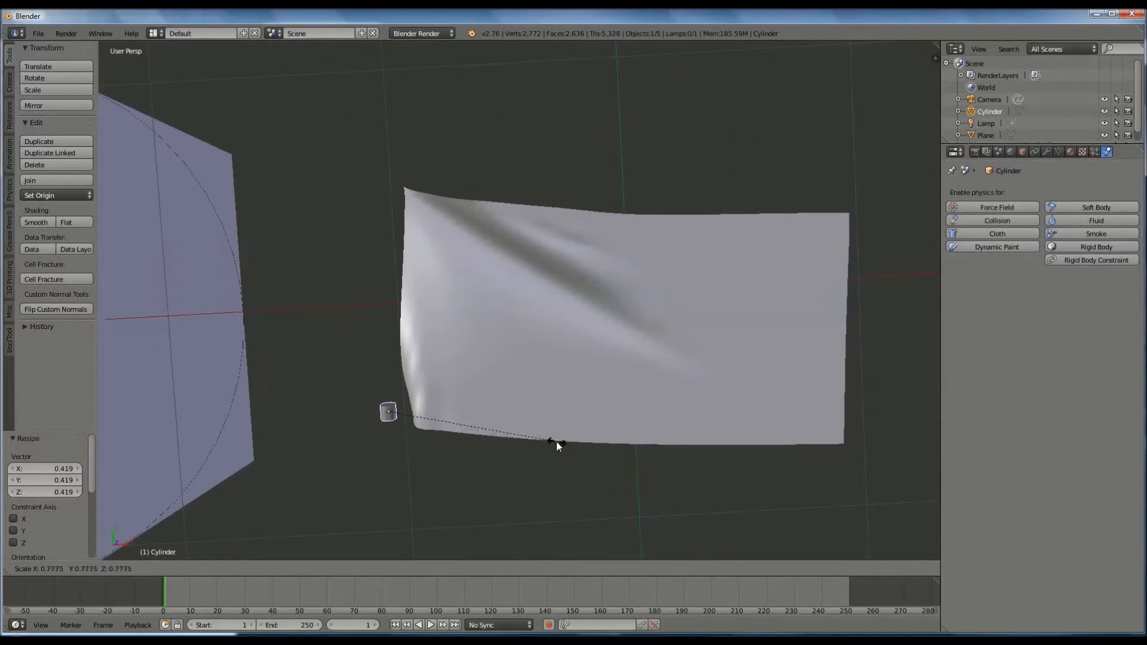
left_click(540, 431)
scroll(513, 483, "down", 3)
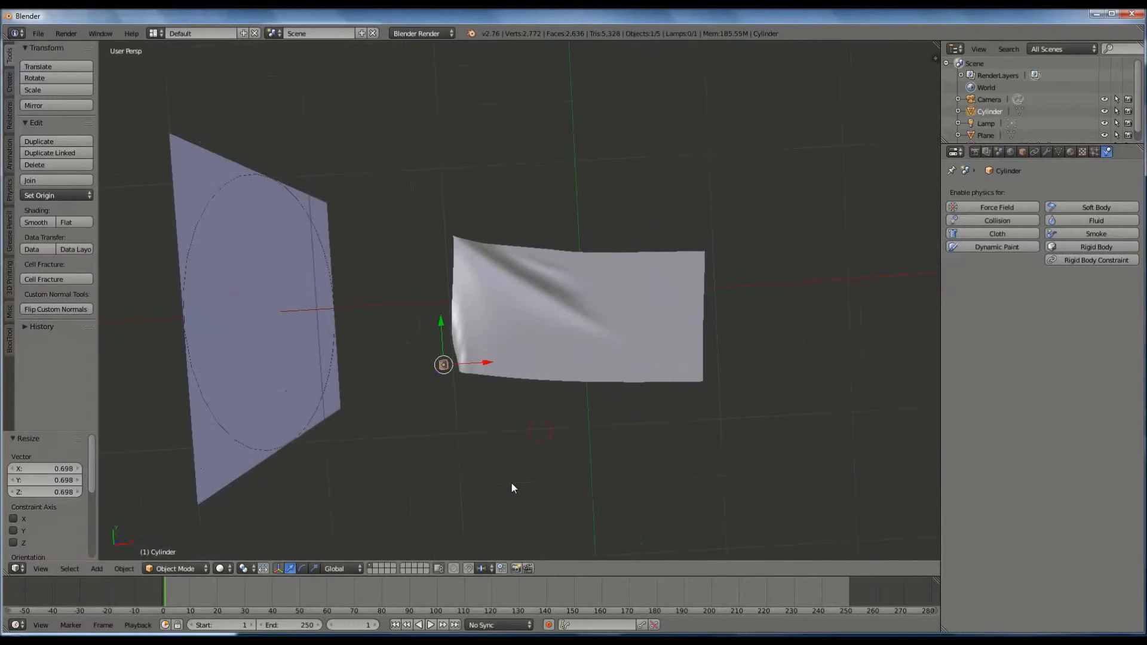
scroll(511, 489, "down", 2)
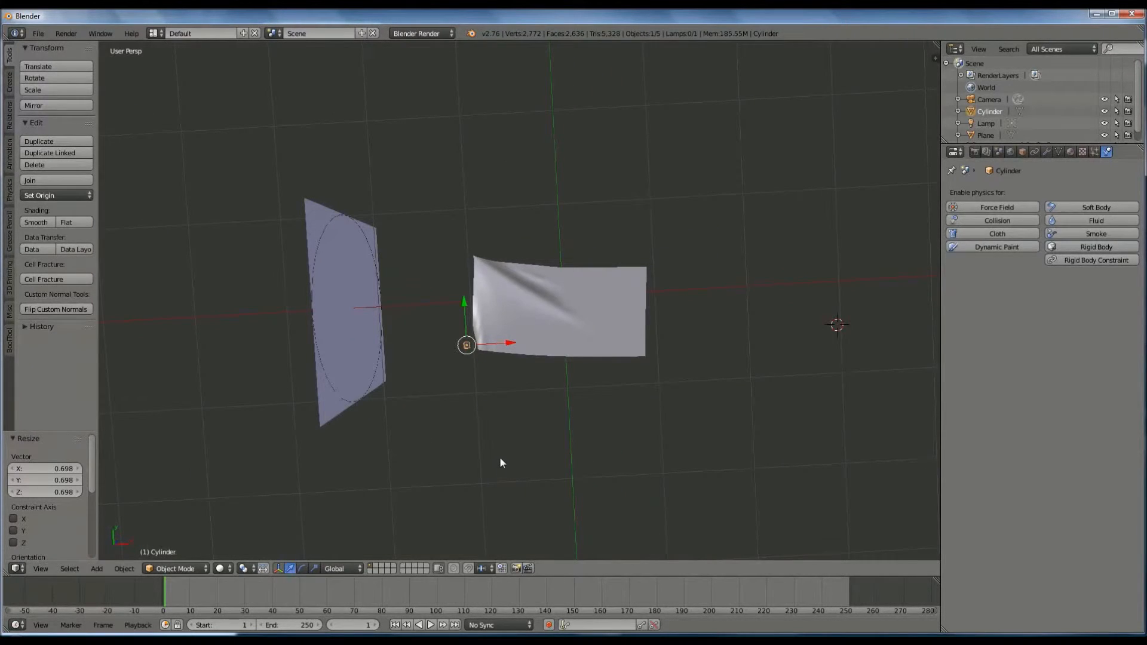
key("s")
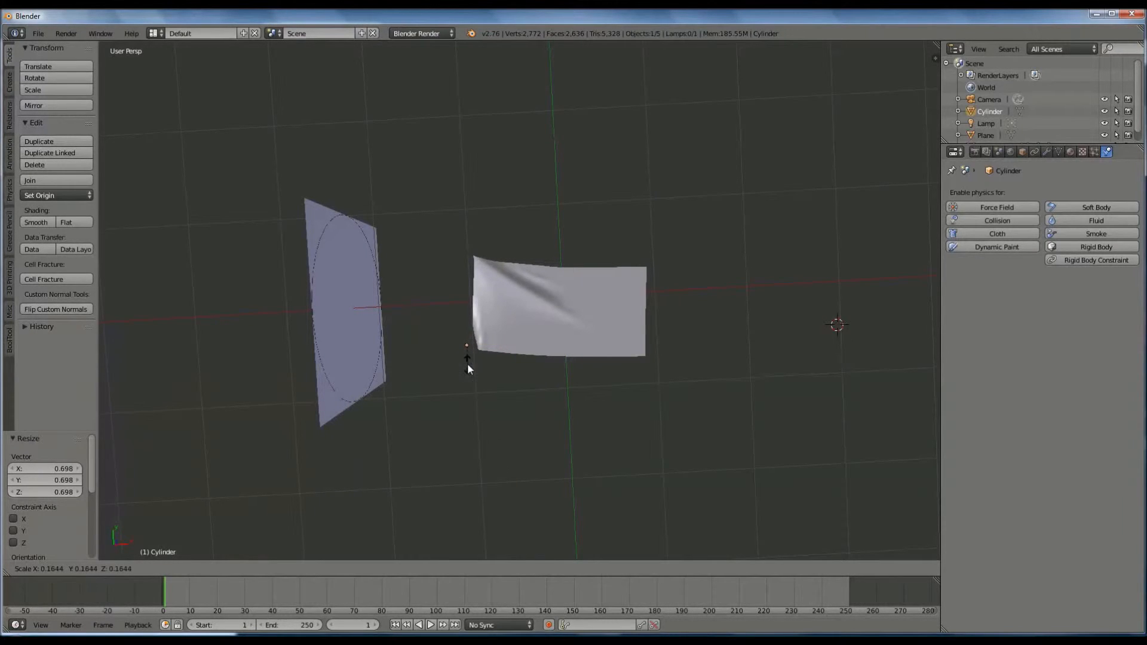
left_click(521, 489)
Stretch the cylinder along global Y into a long pole, scaling it by about 5.132, 5.538 and 3.470.
key("s")
key("y")
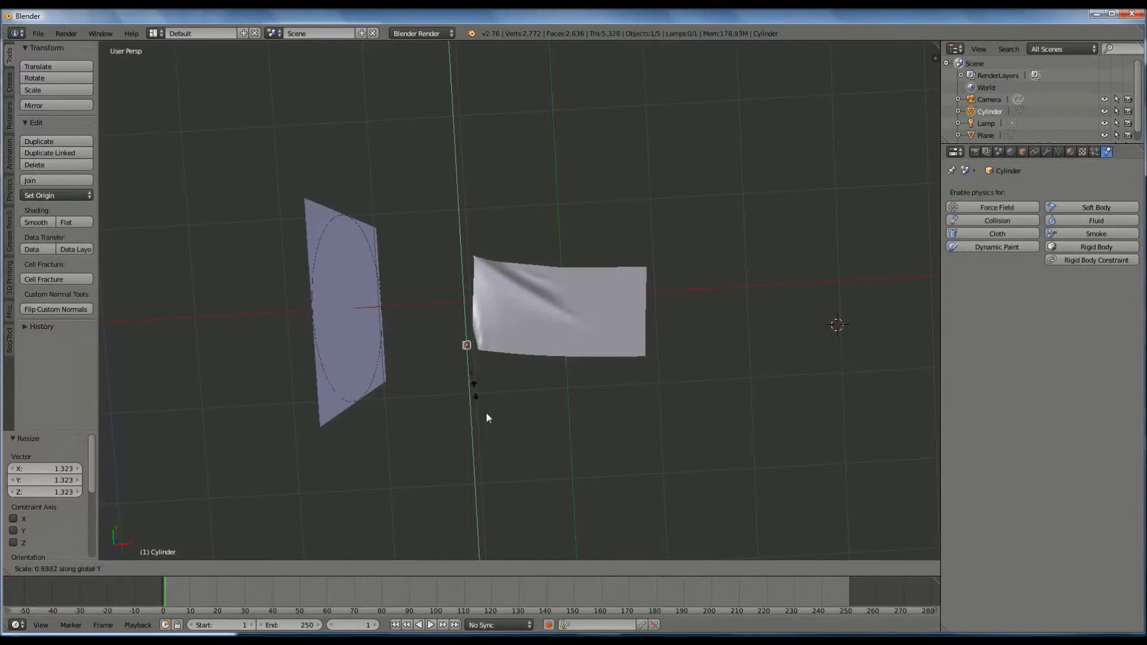
left_click(521, 526)
key("s")
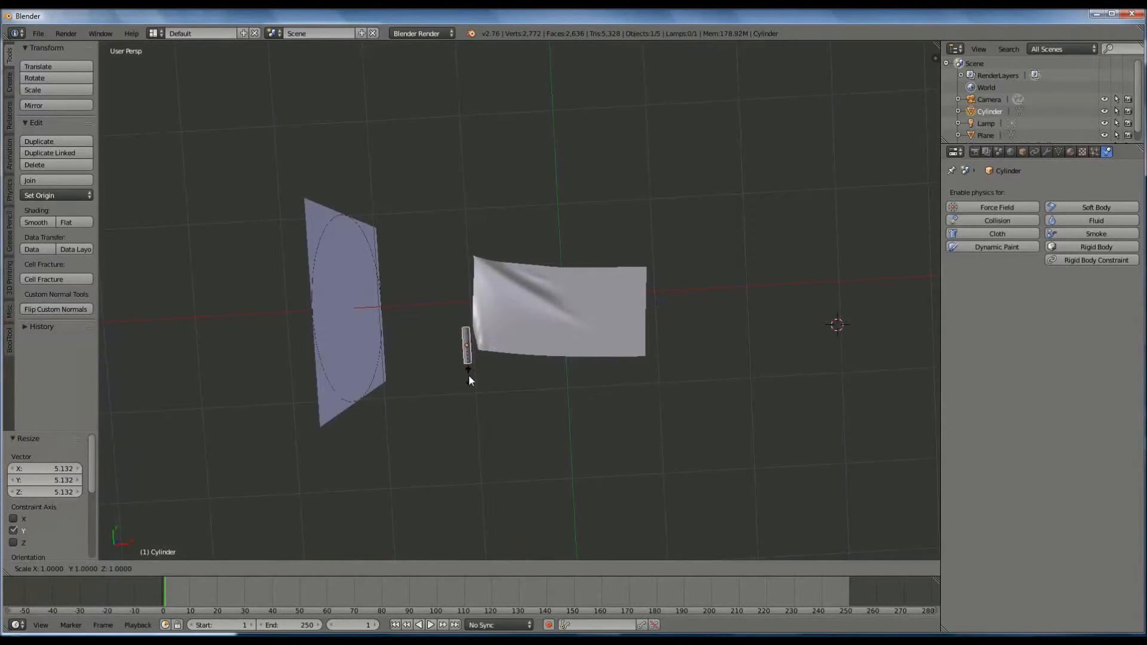
key("y")
left_click(502, 521)
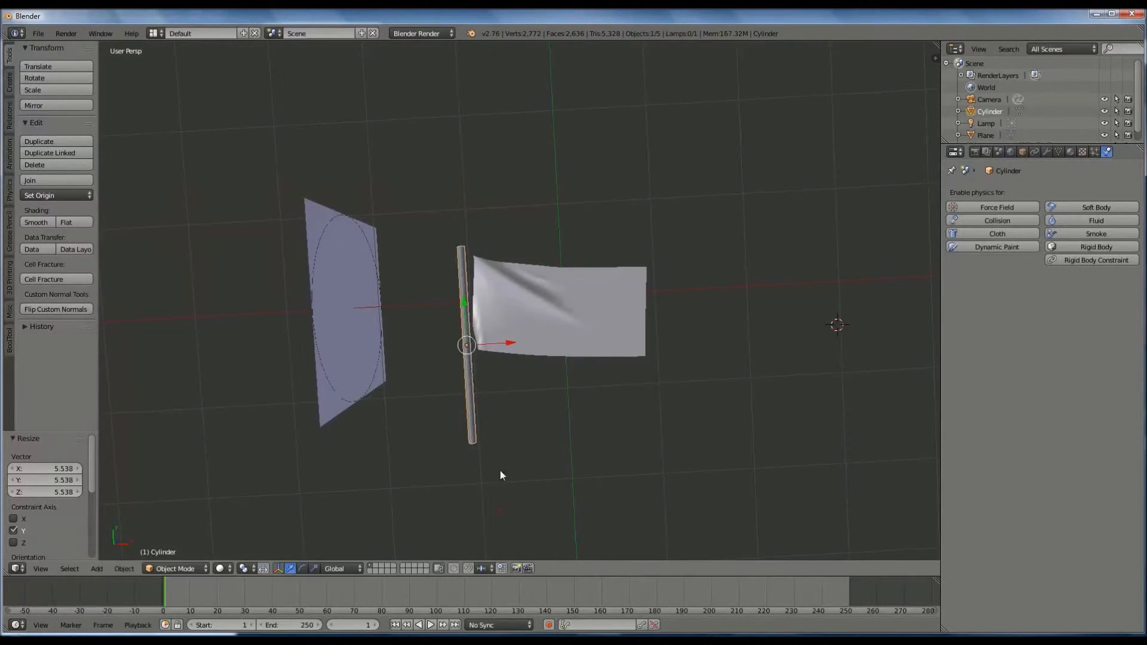
key("s")
key("y")
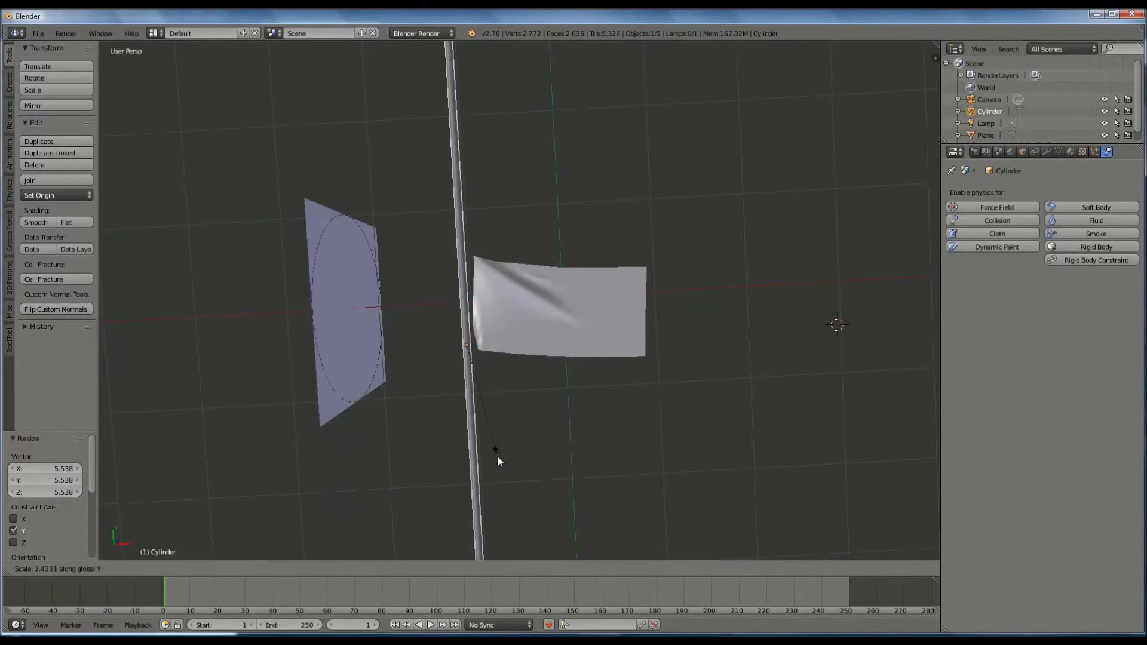
left_click(496, 453)
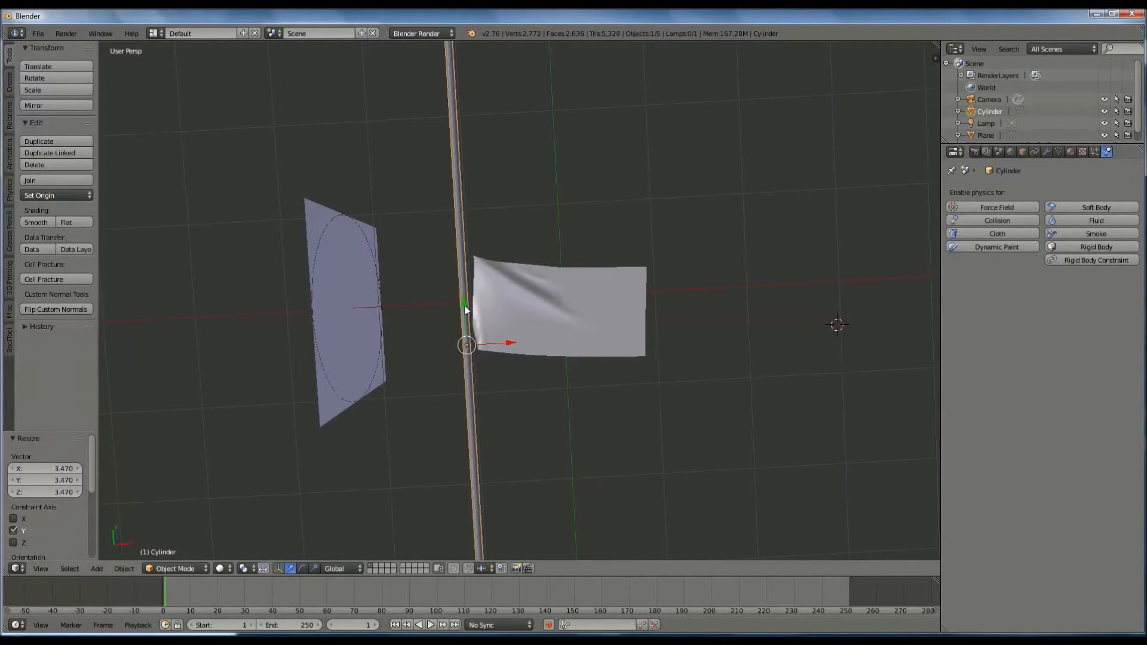
Move the pole about 2.725 units along negative Y so its top end sits just above the flag's upper pinned corner.
key("g")
key("y")
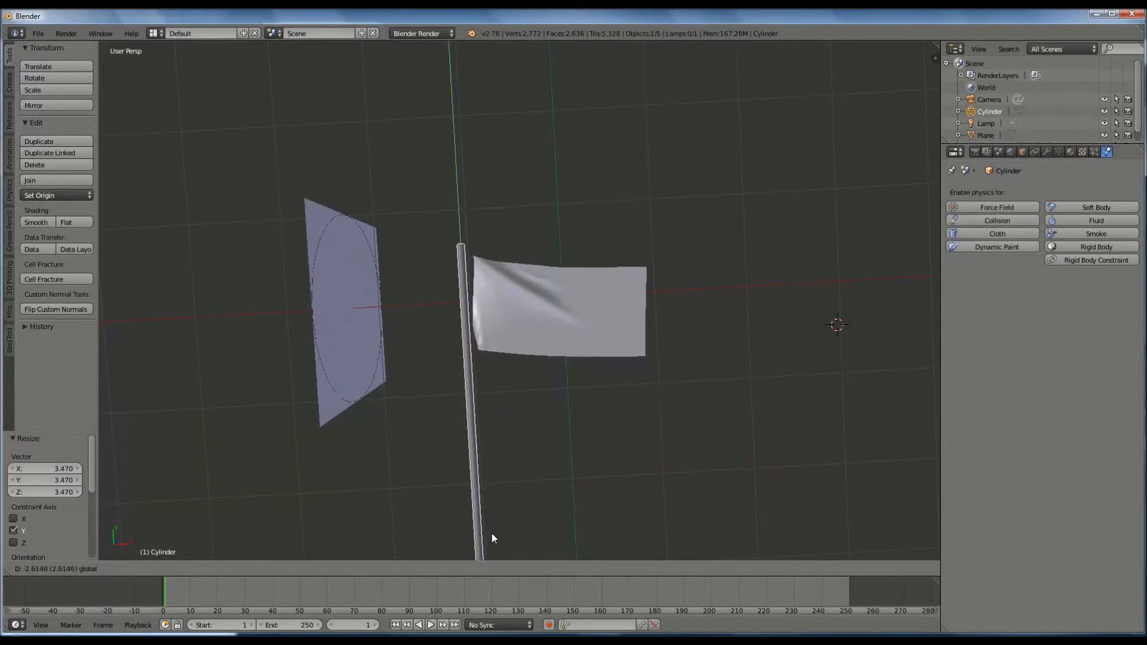
left_click(493, 541)
middle_click_drag(598, 388, 609, 438)
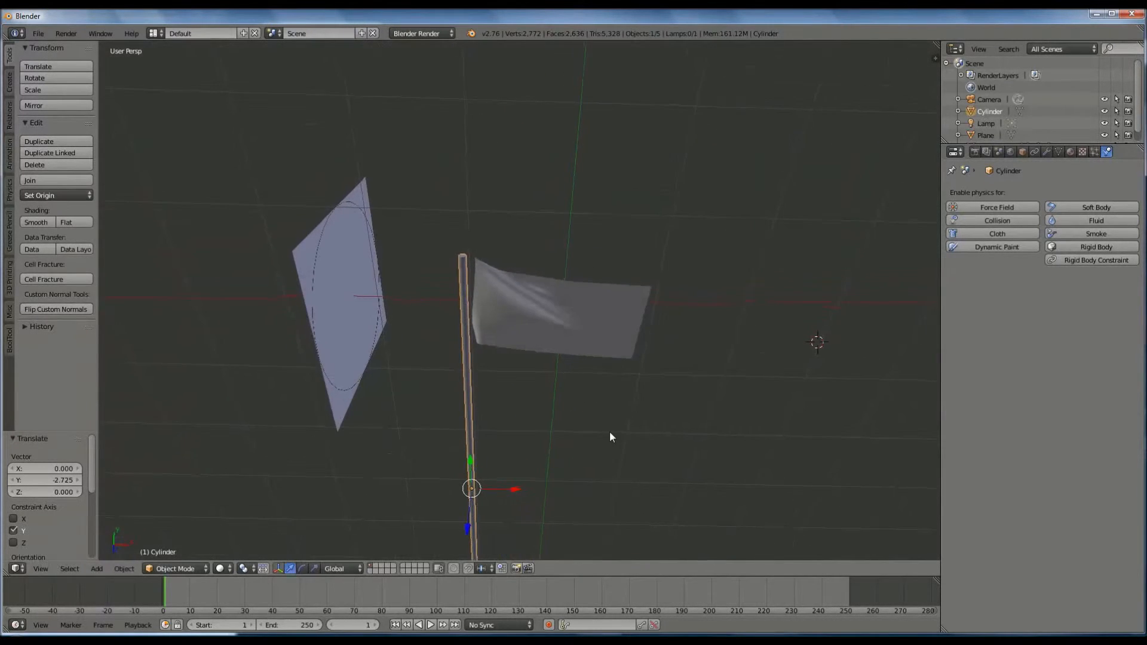
Move the pole about 0.094 units along X, then fine-tune it by about -0.0003 units, so it meets the flag's pinned edge.
scroll(601, 430, "up", 4)
middle_click_drag(512, 397, 464, 446)
key("g")
key("x")
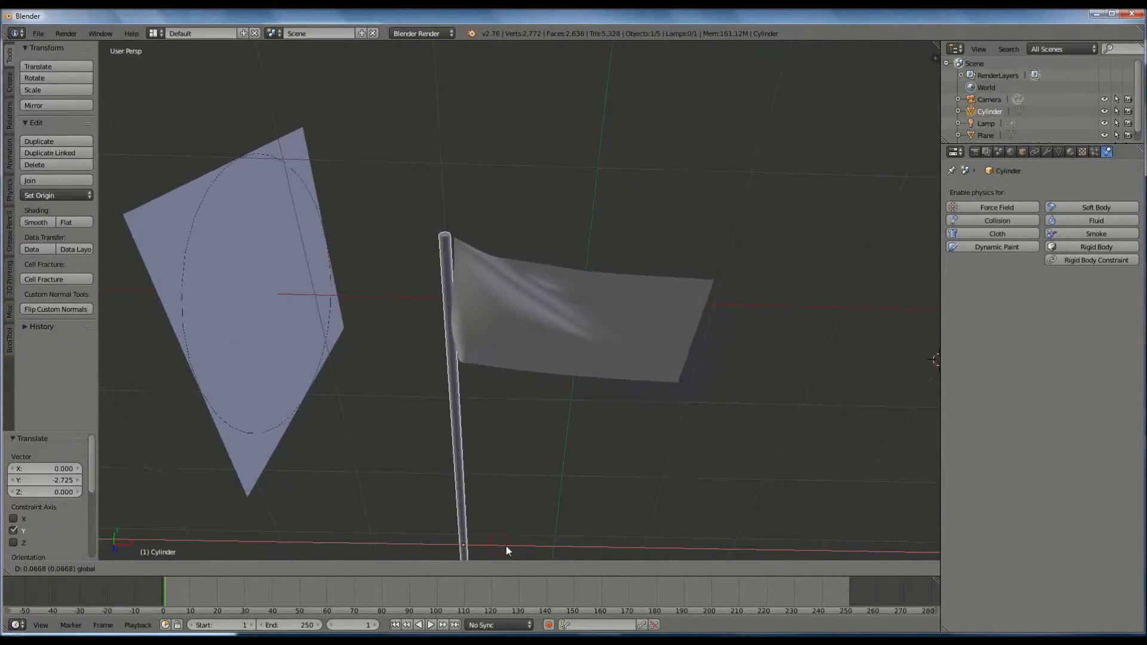
left_click(507, 546)
middle_click_drag(513, 356, 494, 398)
scroll(517, 404, "up", 4)
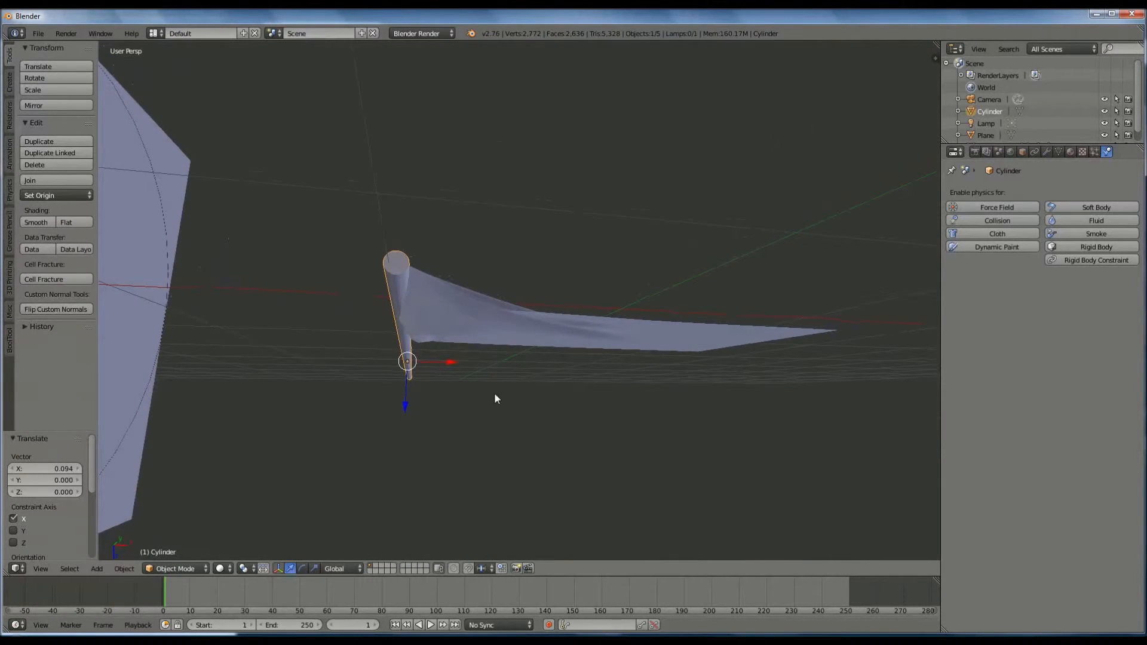
key("g")
key("x")
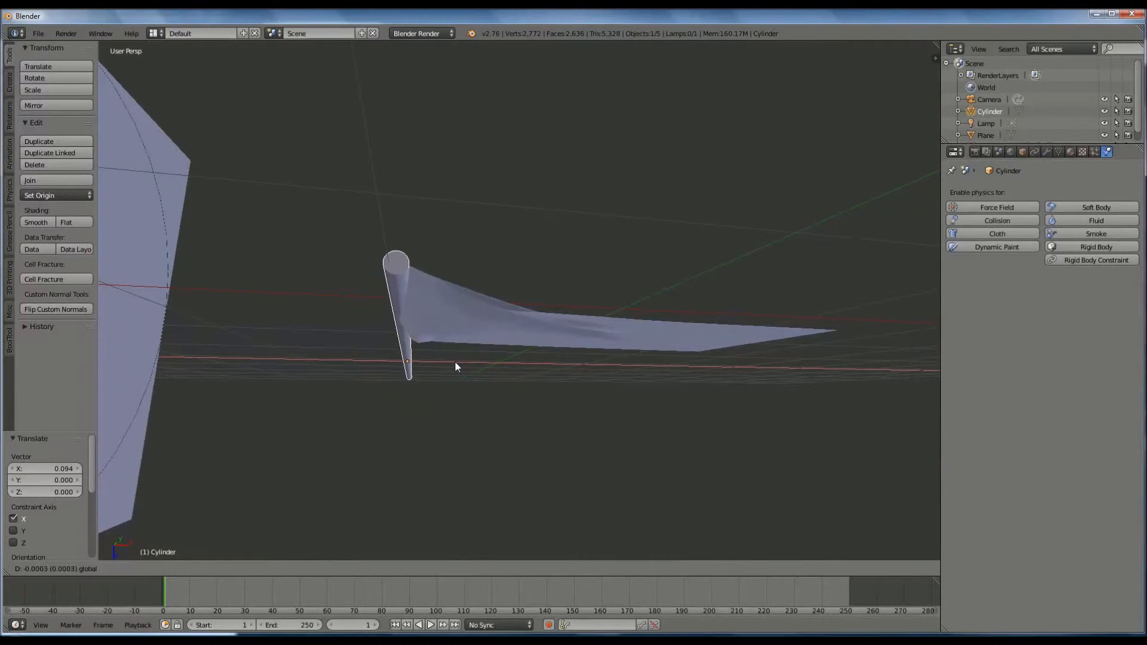
left_click(454, 361)
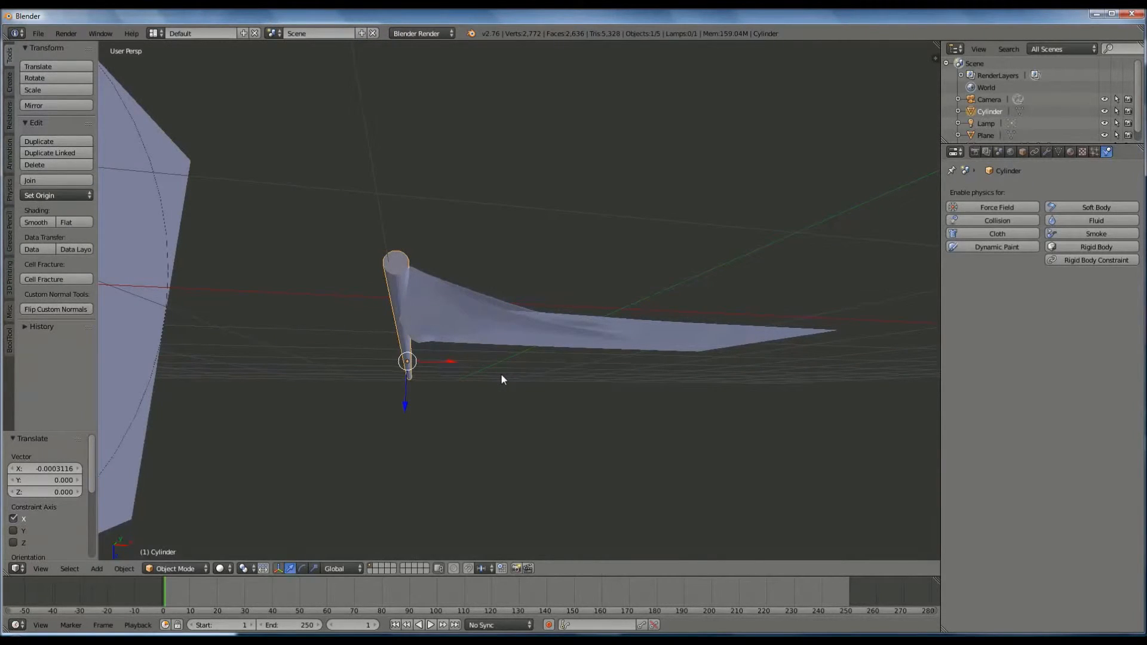
Scale the pole uniformly by about 0.959 and move it along Y by about 0.137 and 0.018 units to top the flag's upper corner.
key("s")
left_click(496, 370)
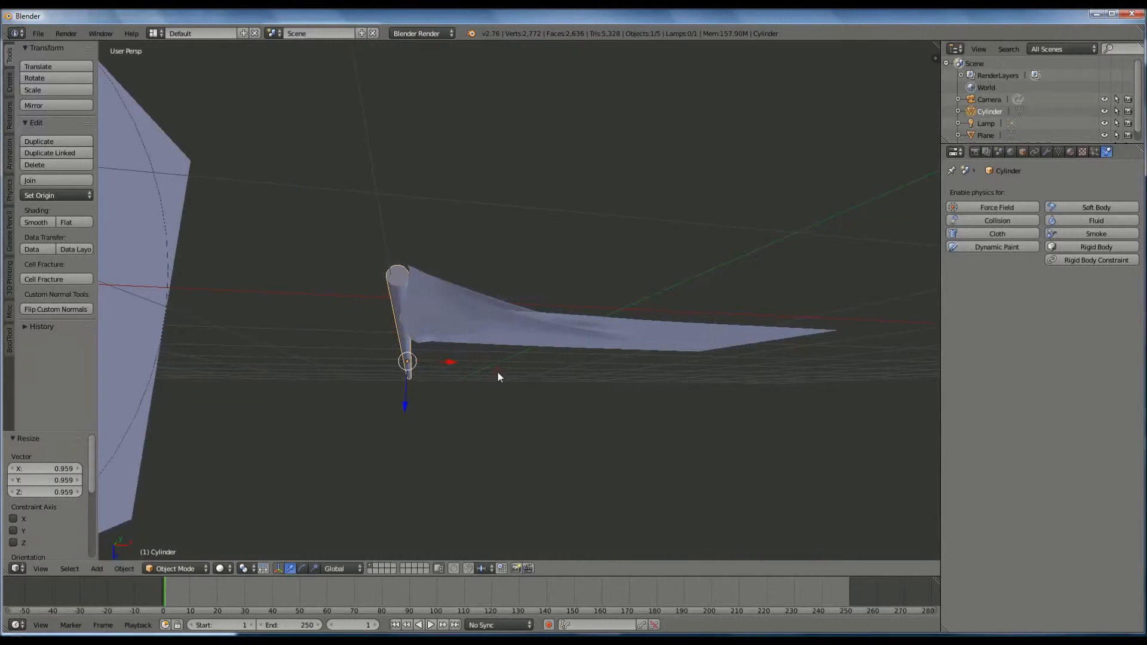
middle_click_drag(412, 360, 414, 325)
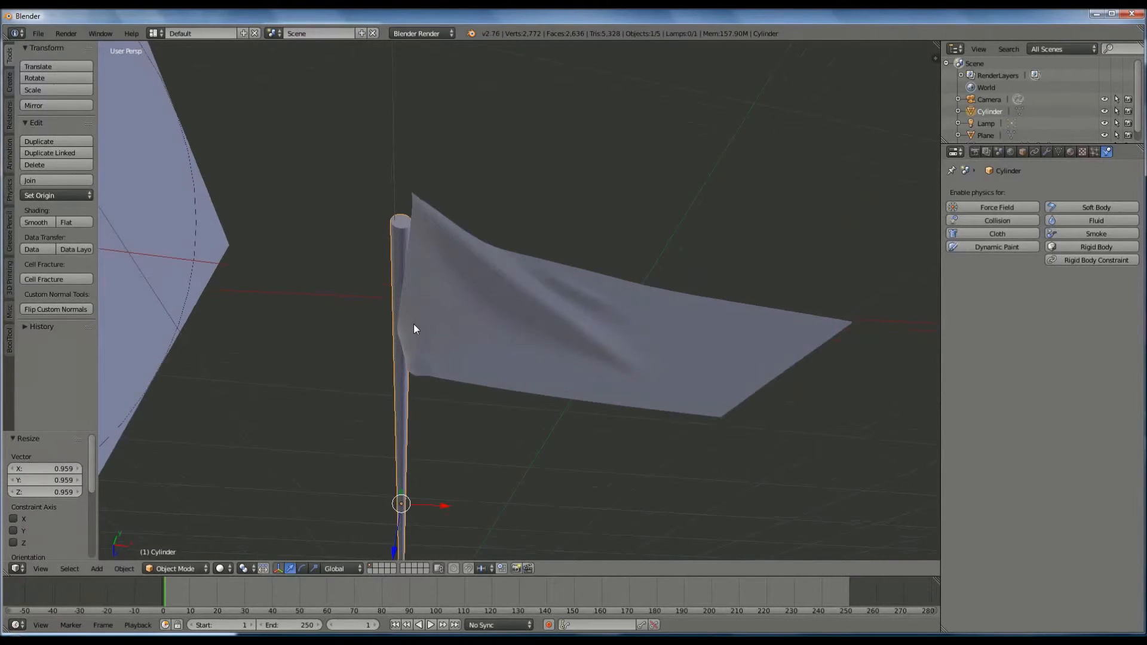
key("g")
key("y")
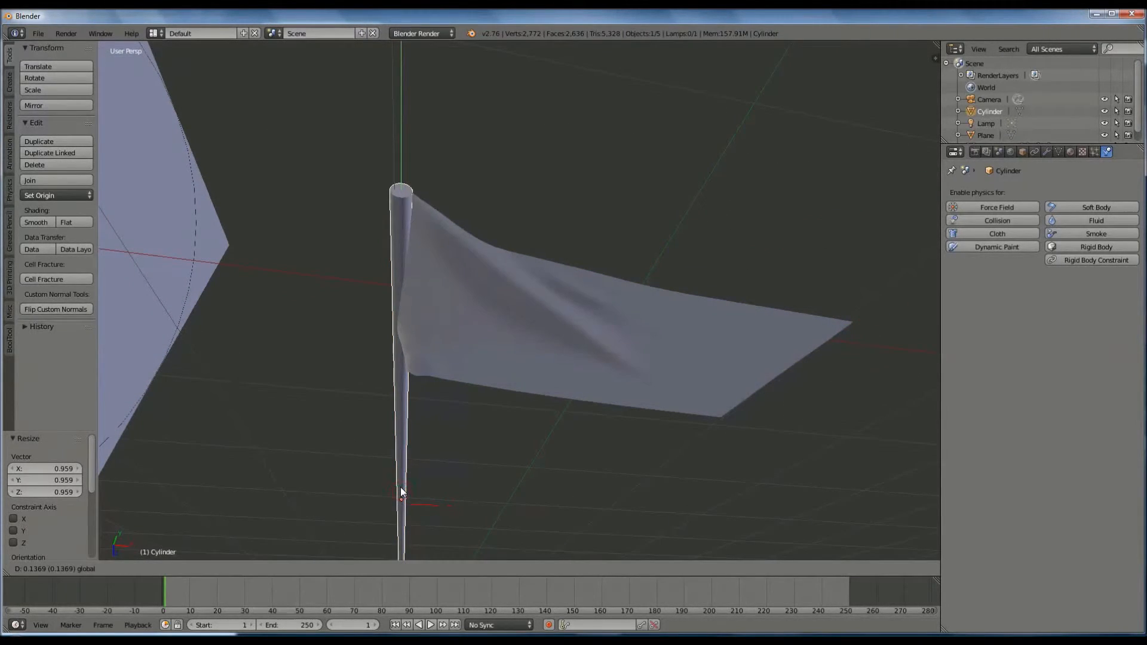
left_click(400, 486)
middle_click_drag(558, 421, 463, 497)
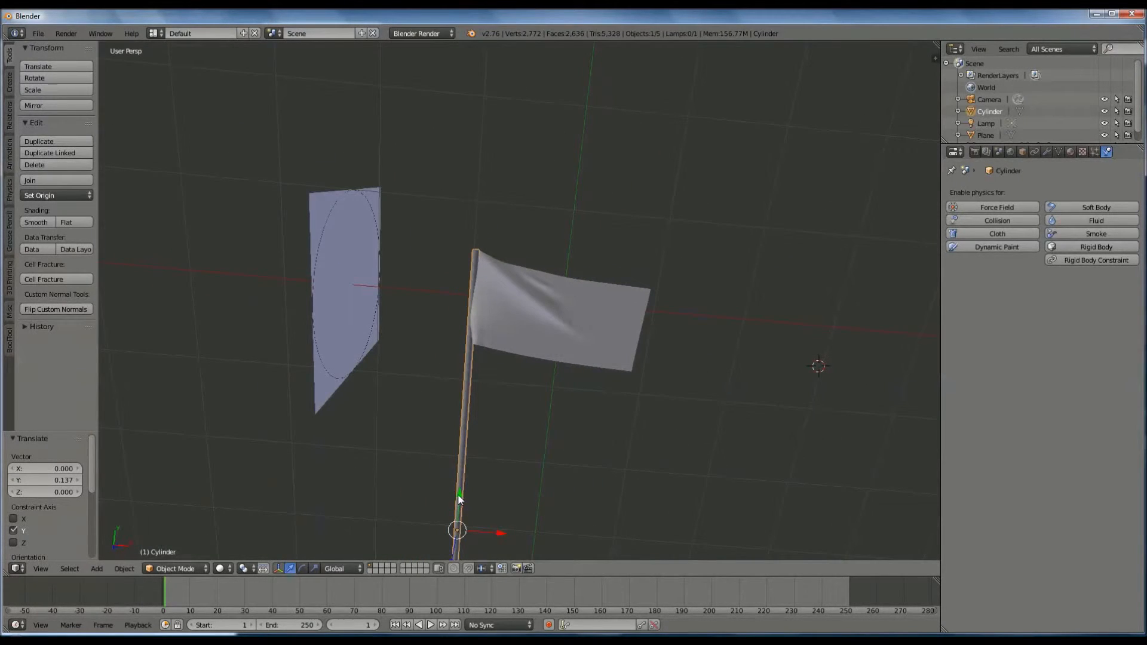
key("g")
left_click(458, 496)
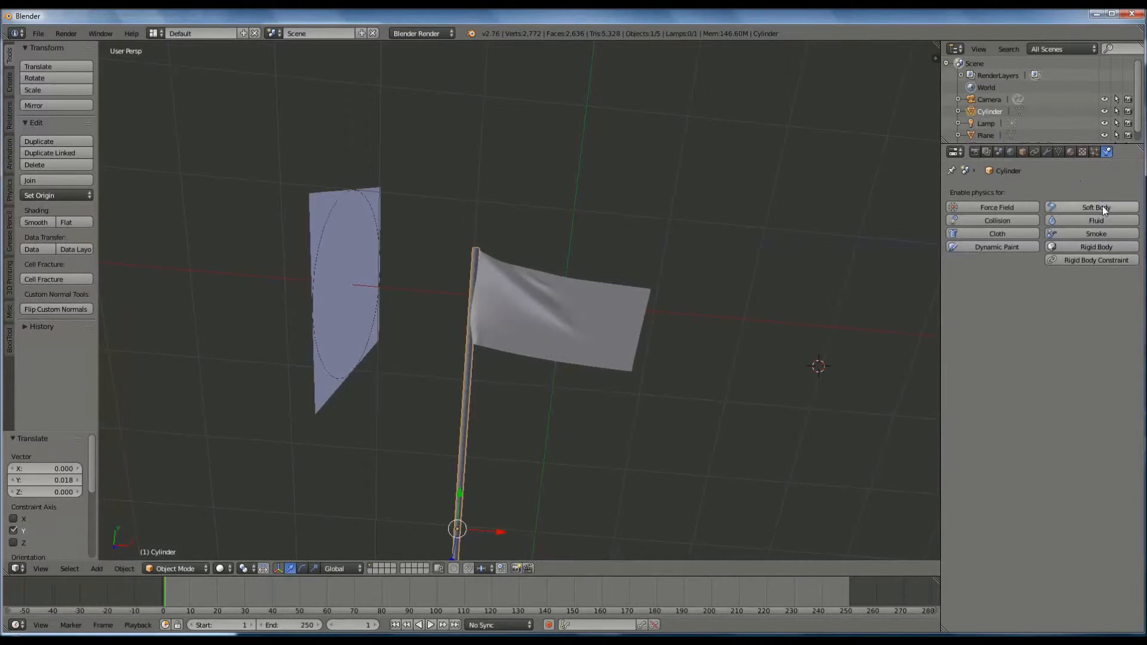
Create a new material for the pole and name it "white".
left_click(1071, 152)
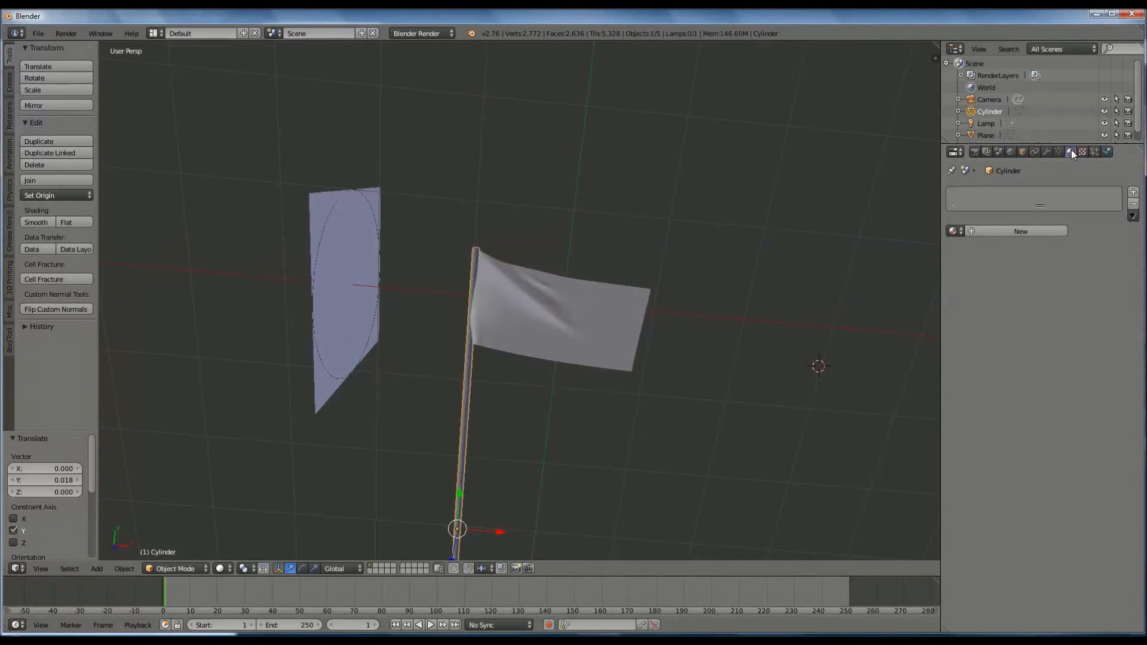
left_click(1023, 232)
left_click(999, 231)
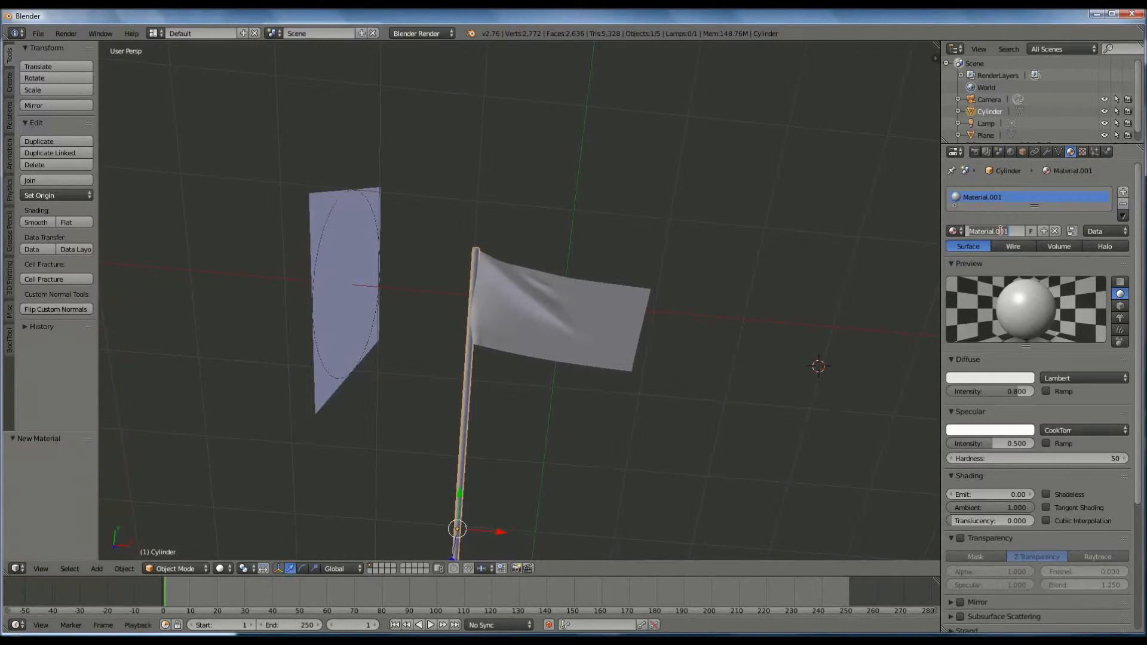
type("white")
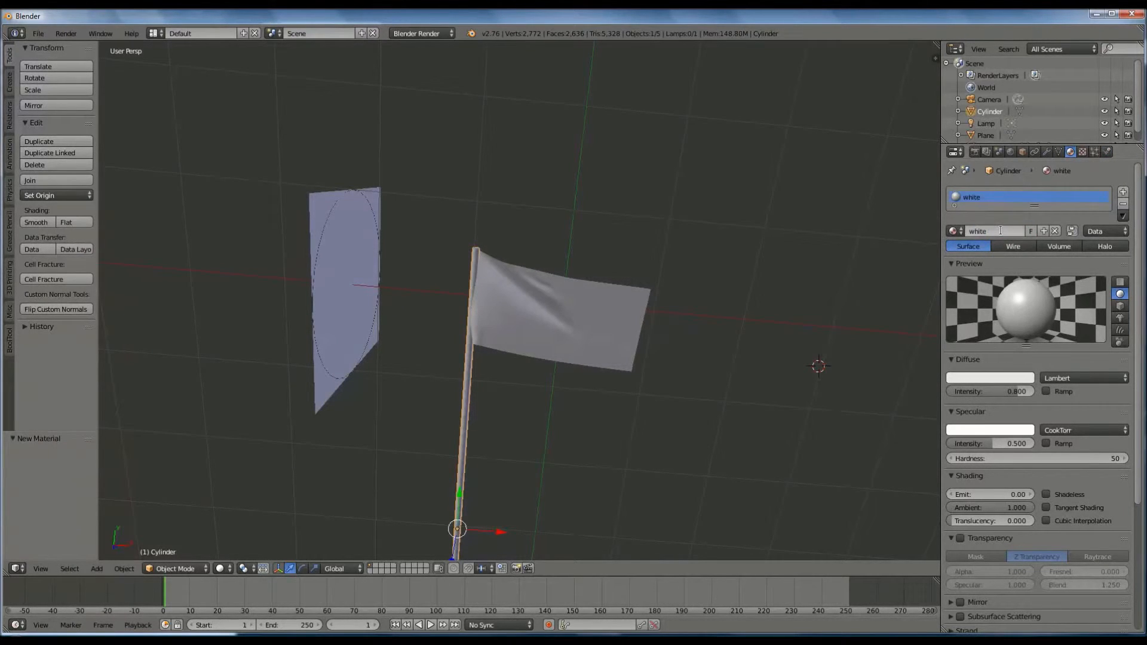
key("Return")
Give the pole's material pure white diffuse, diffuse and specular intensities of 1.000 and Emit 0.40, and nudge the pole about 0.009 units along Y.
left_click(1018, 379)
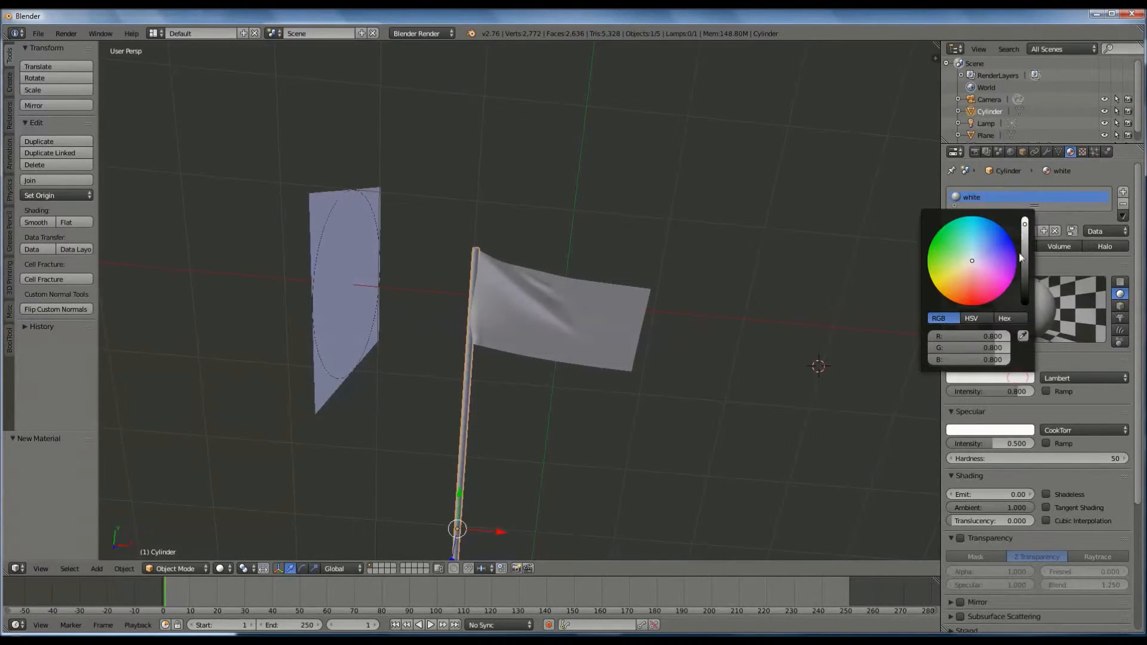
left_click_drag(1026, 229, 1025, 216)
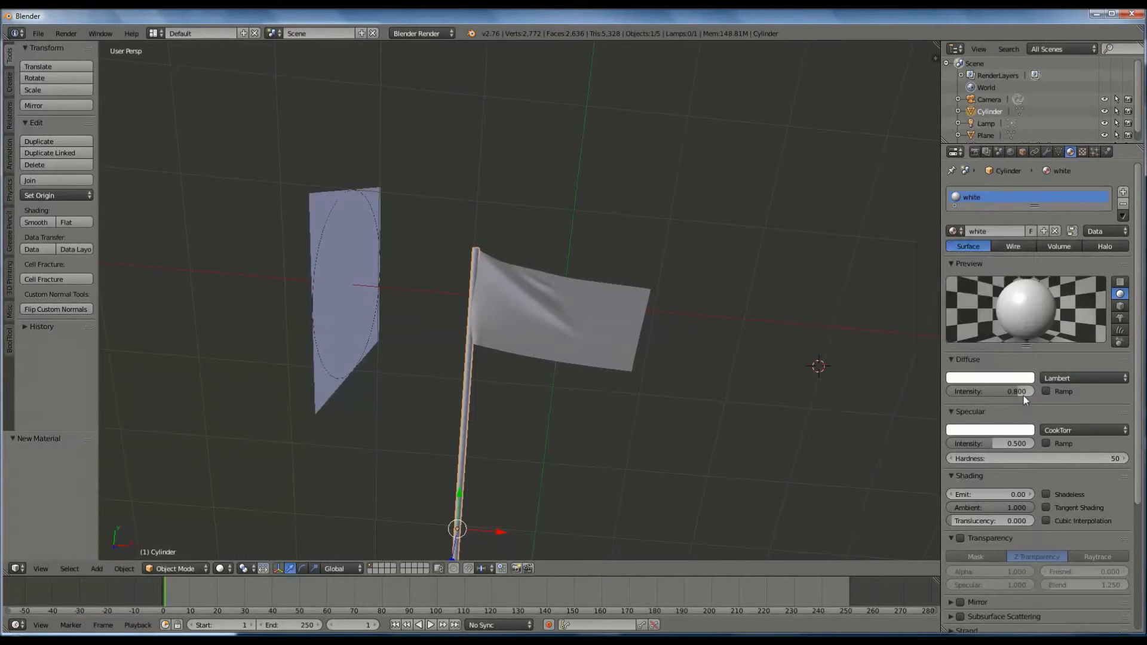
left_click_drag(1014, 389, 1044, 389)
left_click_drag(995, 443, 1042, 445)
left_click(978, 495)
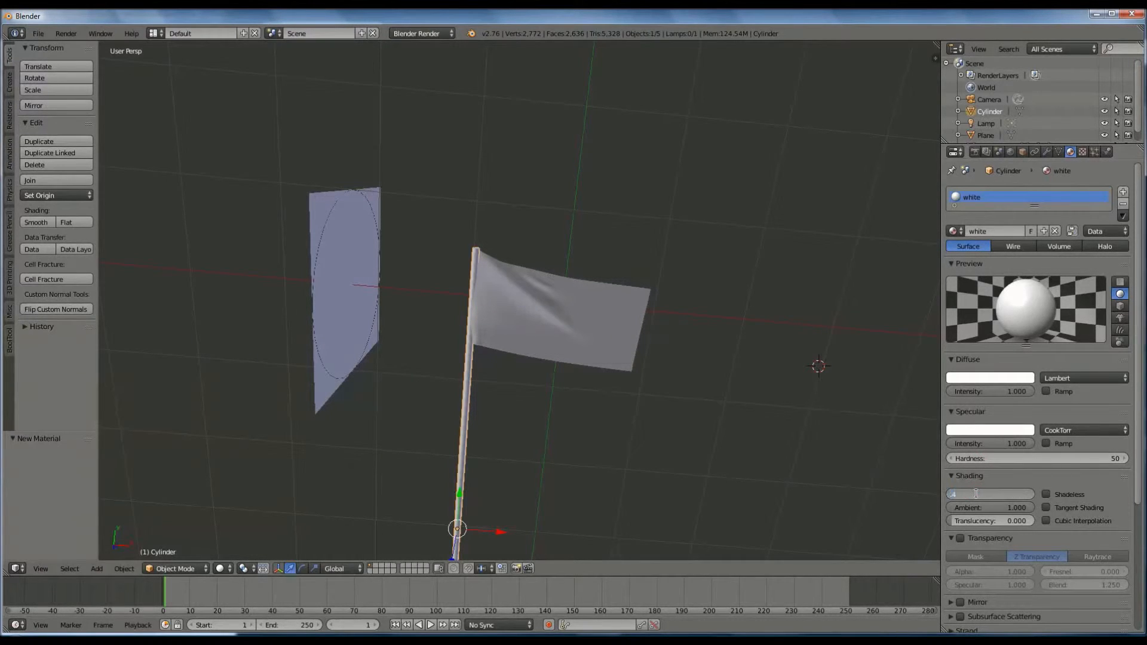
key("Return")
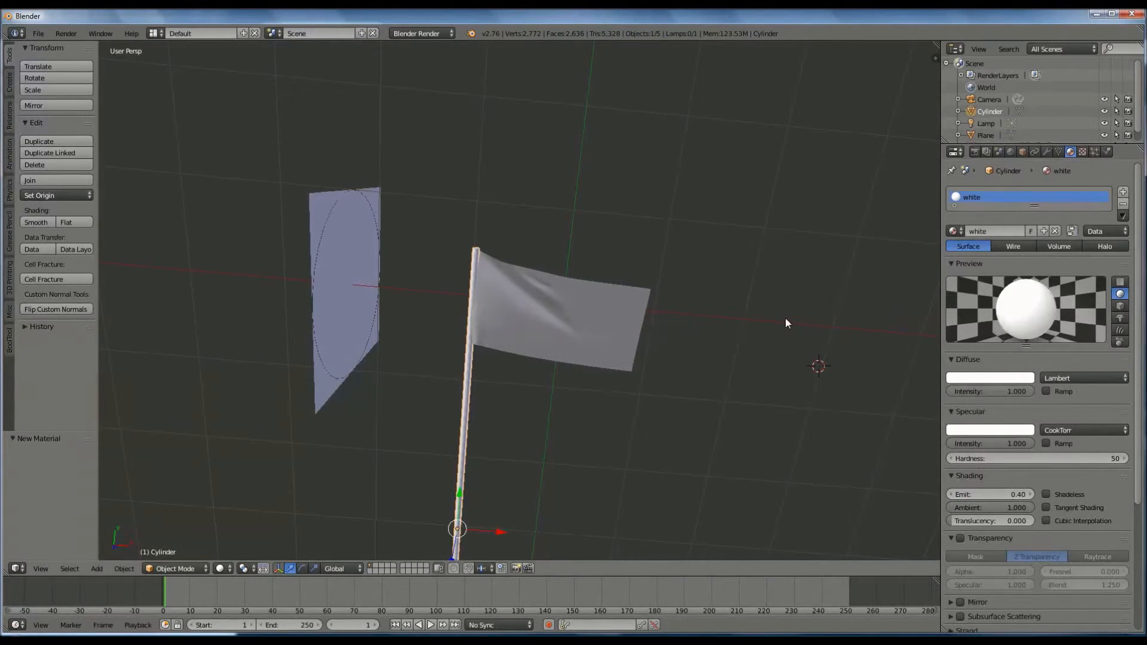
left_click_drag(459, 494, 461, 489)
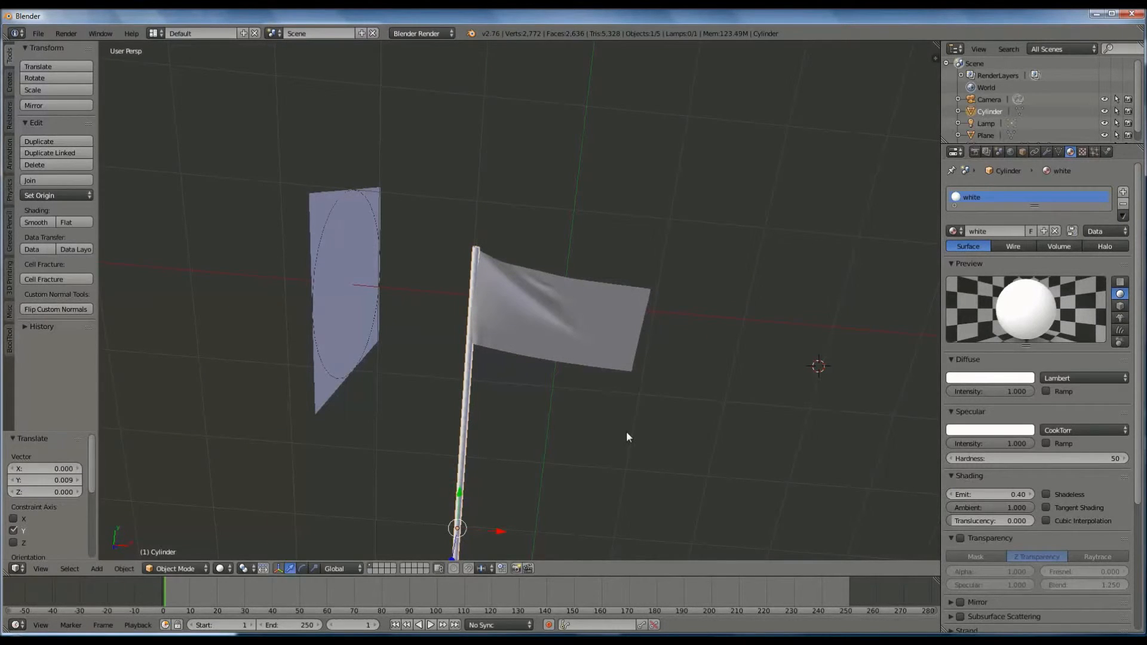
Set the world's horizon colour to bright sky blue (about R 0.013, G 0.809, B 1.000) and enable Paper Sky and Environment Lighting.
left_click(998, 153)
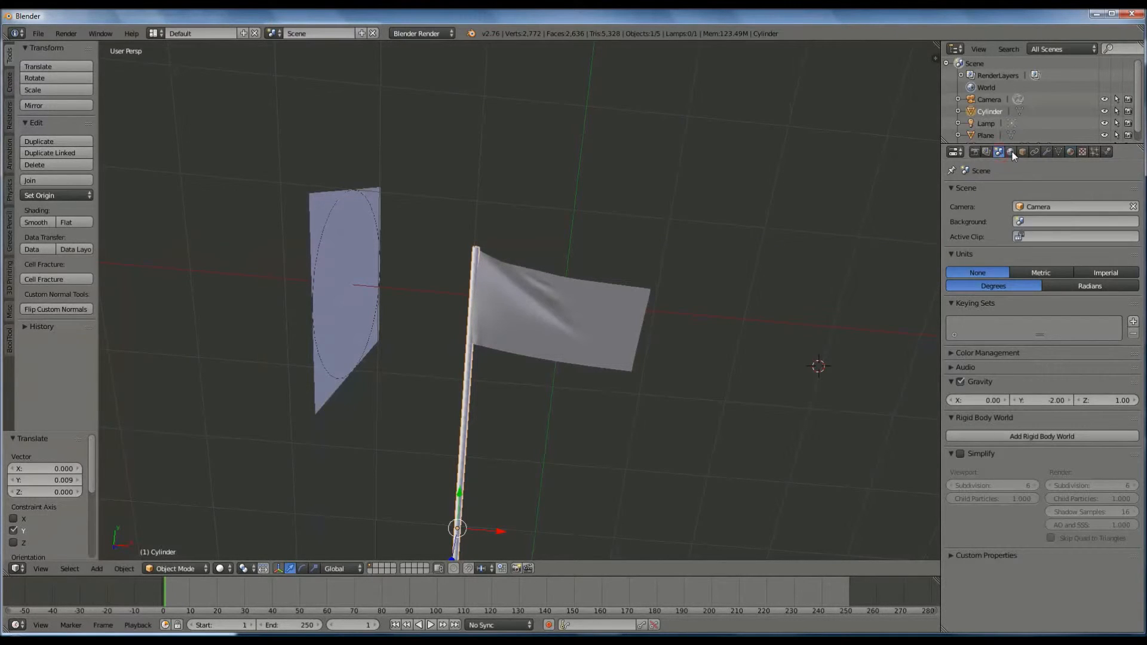
left_click(1010, 152)
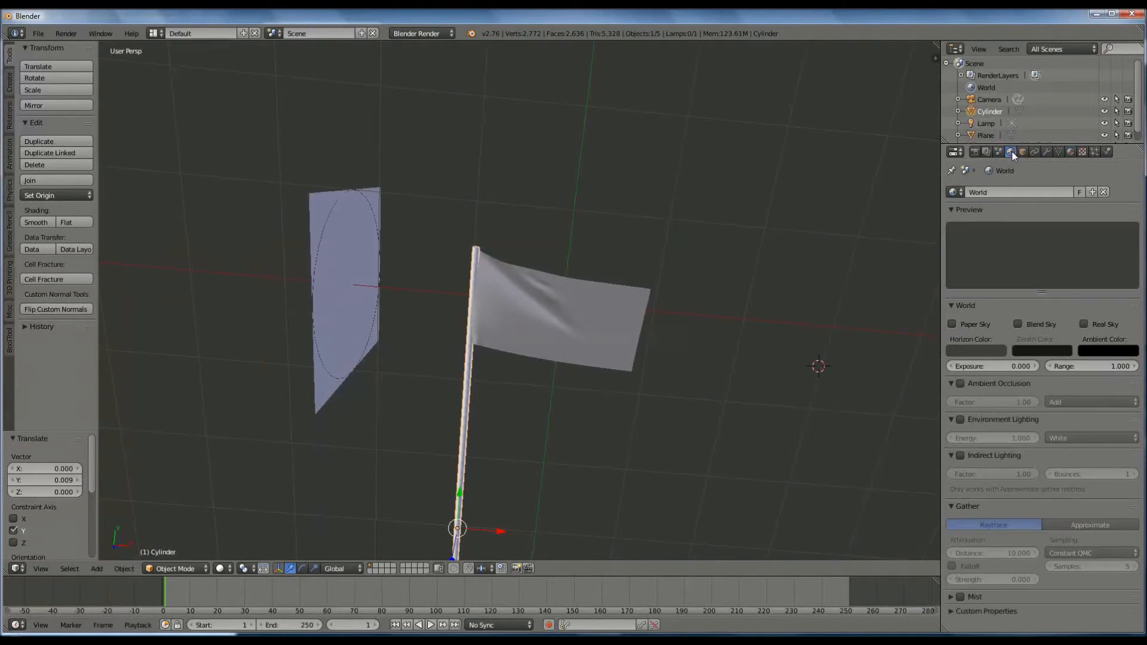
left_click(962, 350)
mouse_move(1052, 257)
left_mouse_down()
mouse_move(1053, 189)
mouse_move(1002, 195)
left_mouse_up()
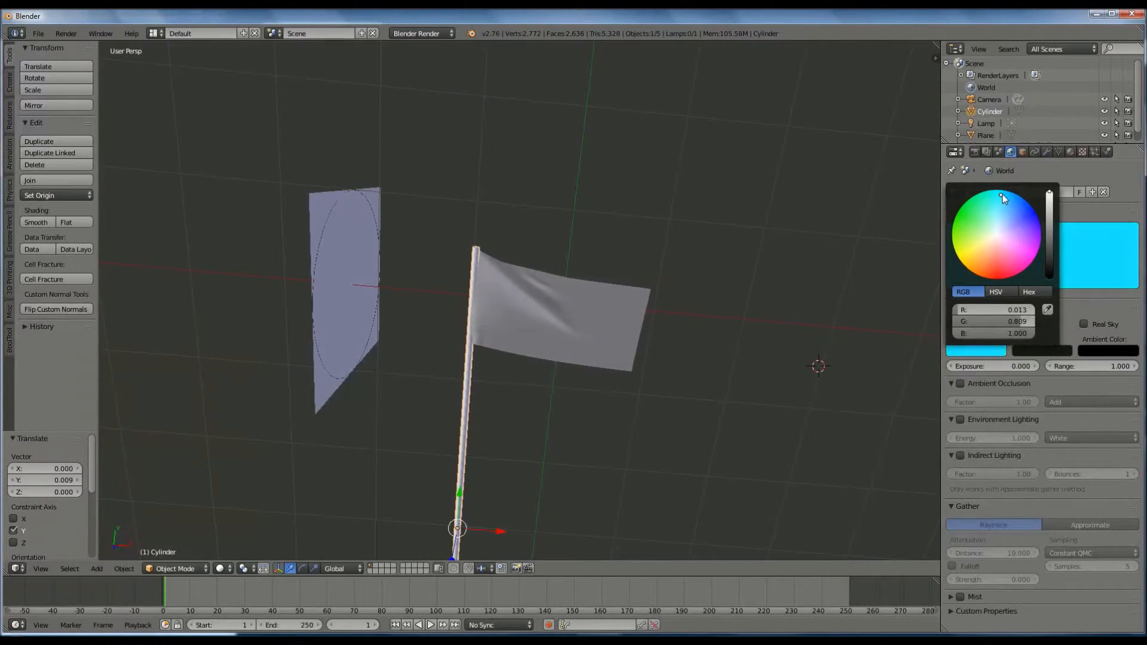
left_click(1090, 308)
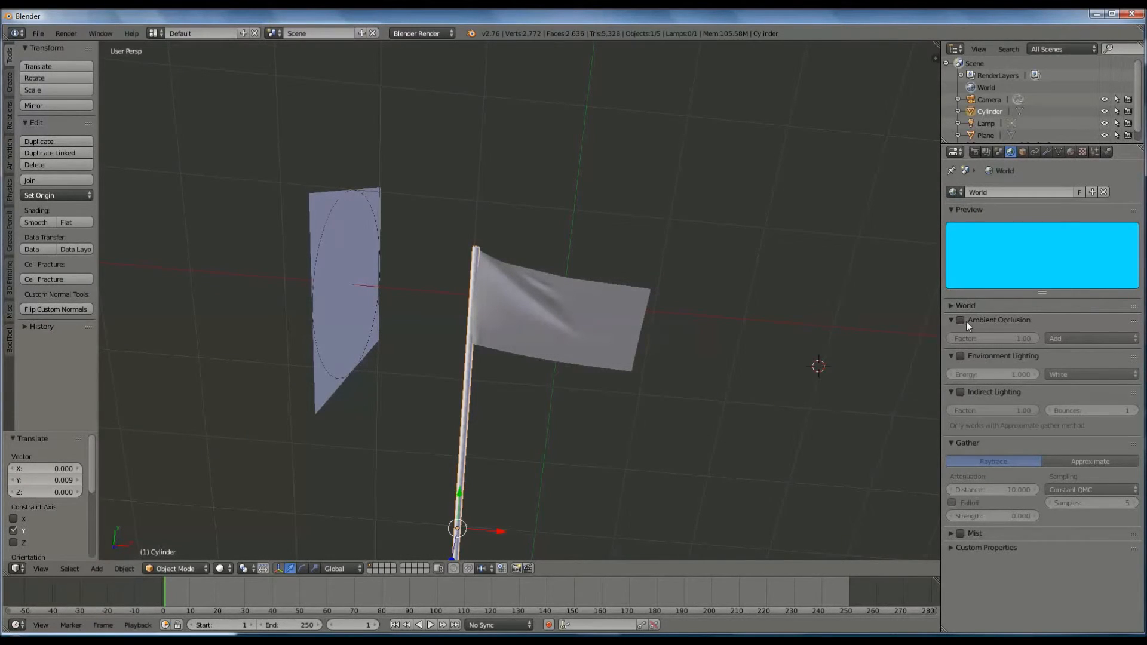
left_click(952, 306)
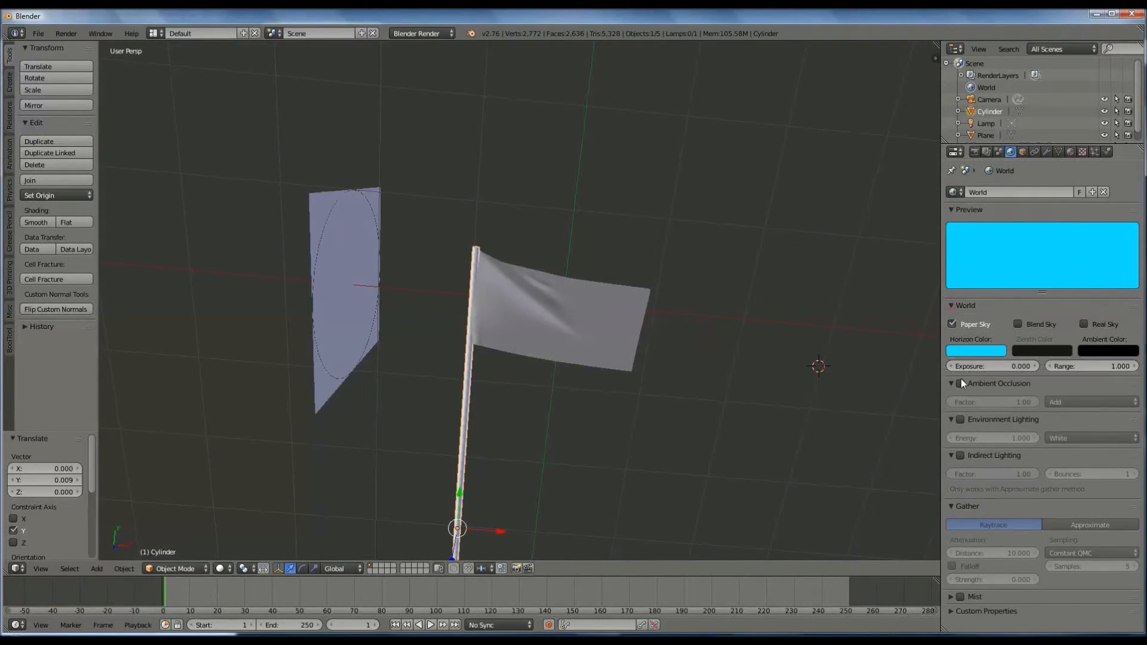
left_click(960, 418)
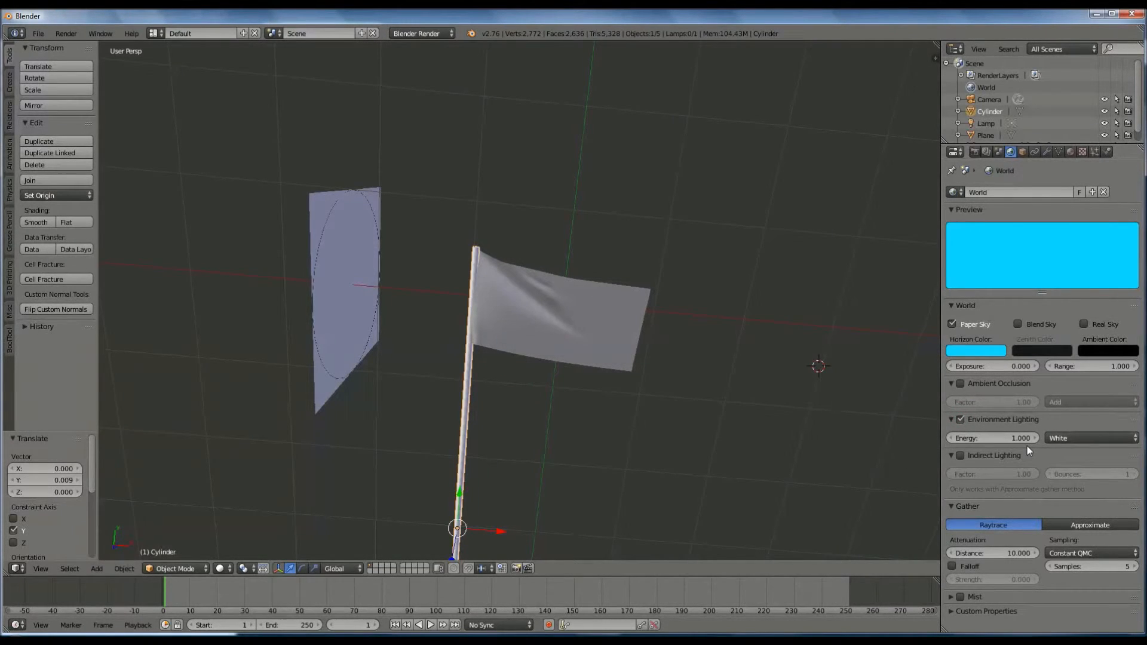
Delete the lamp from the scene and hide the wind plane in both the viewport and the render.
left_click(986, 123)
right_click(986, 123)
left_click(976, 121)
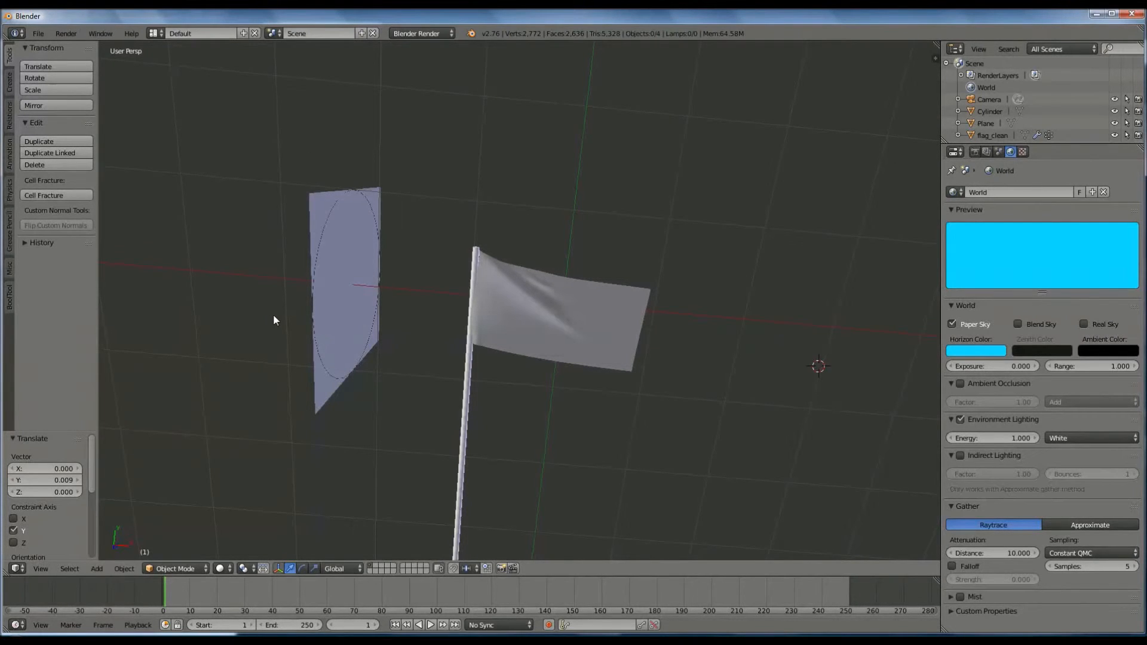
left_click(1113, 124)
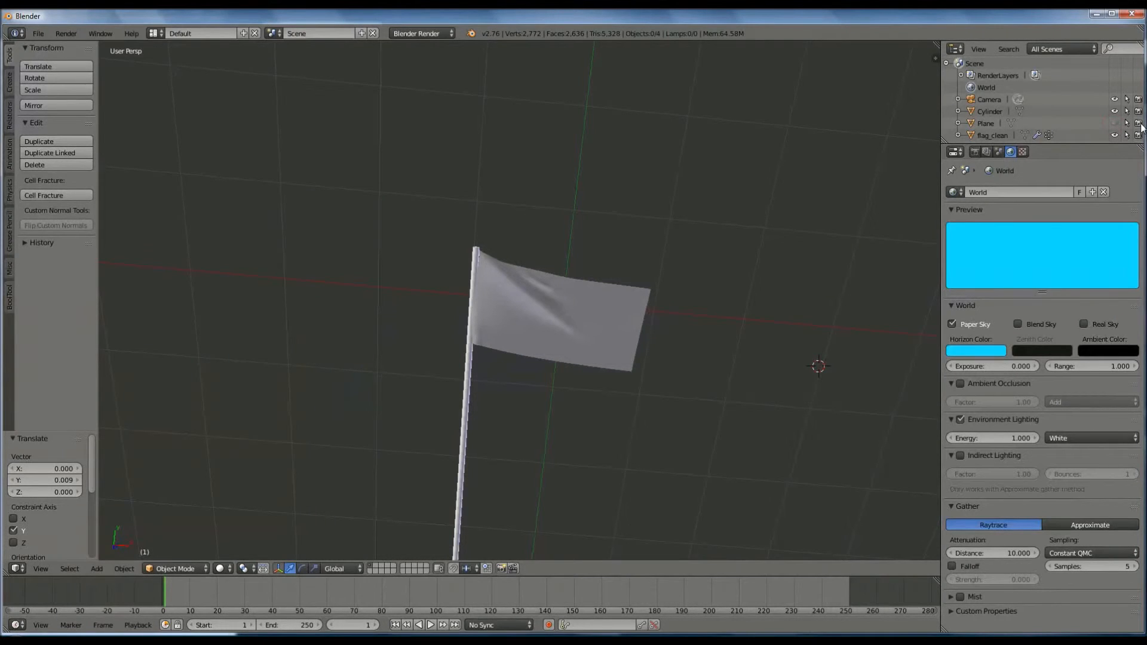
left_click(1138, 123)
Move the camera about 7.382 units along negative X, towards the flagpole.
scroll(693, 214, "down", 2)
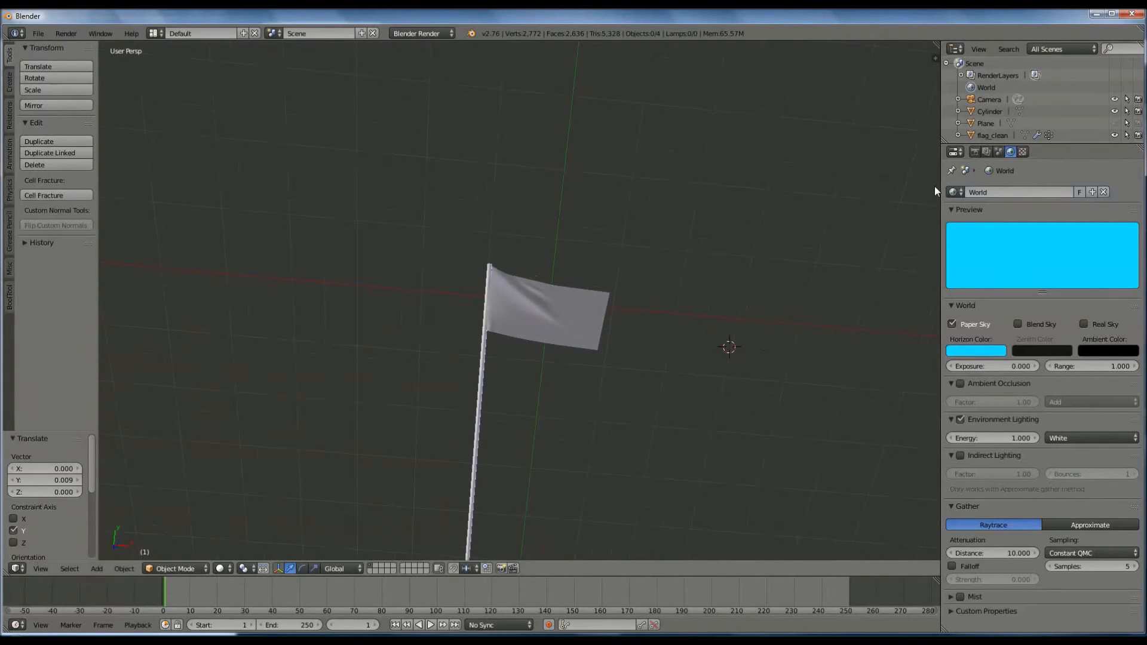
middle_click_drag(804, 208, 797, 196)
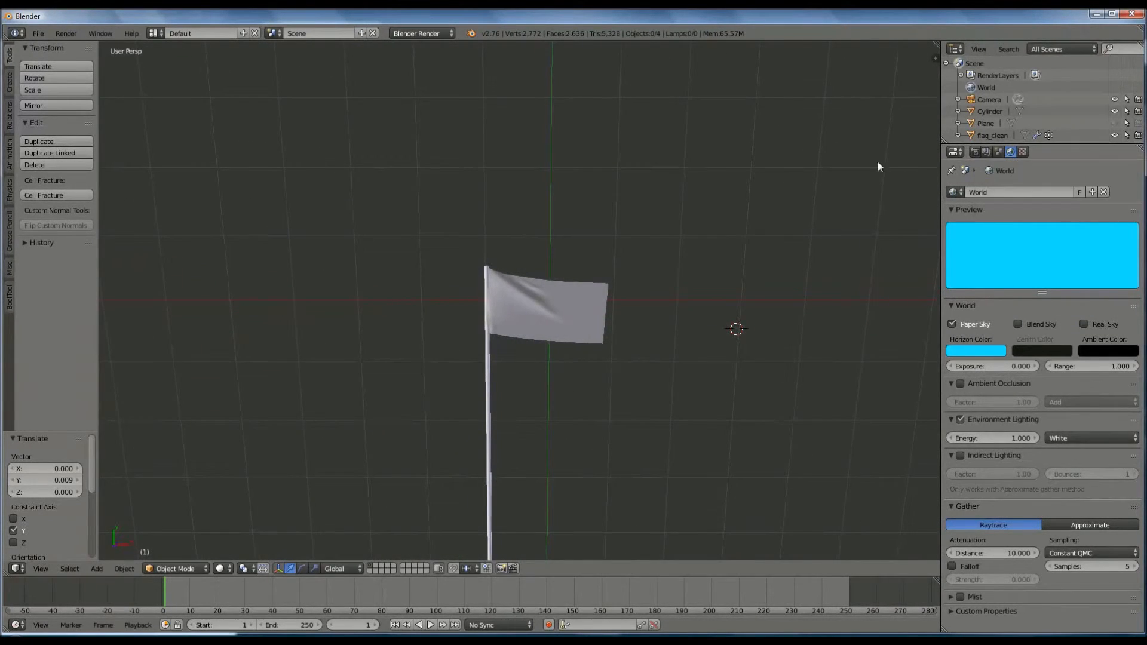
scroll(727, 213, "down", 5)
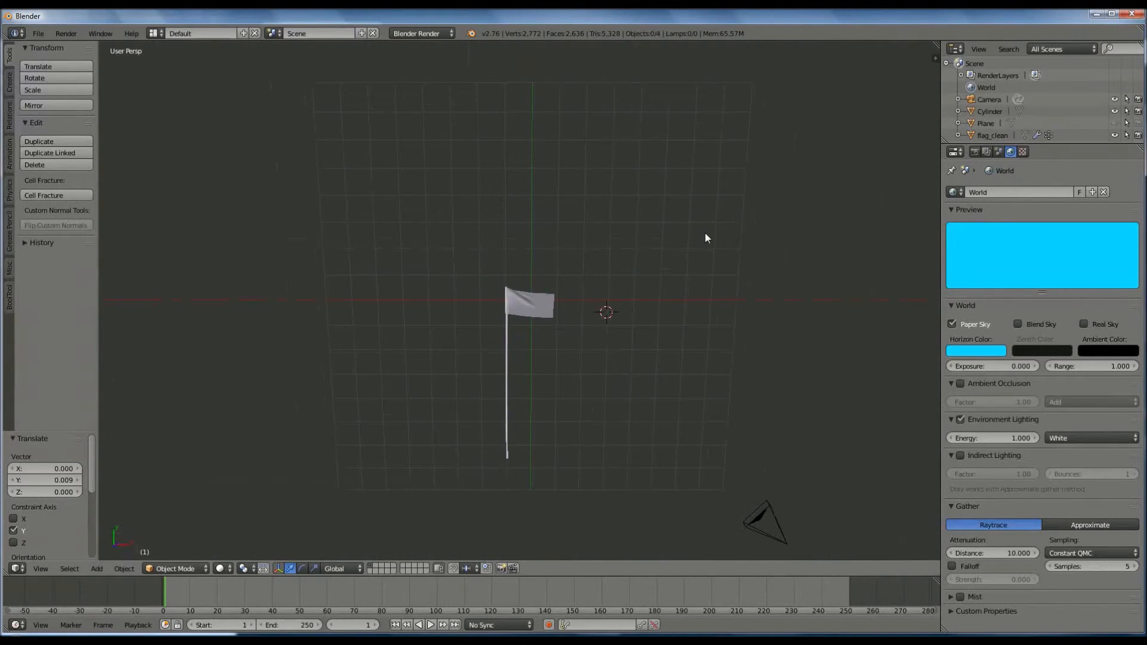
middle_click_drag(701, 259, 703, 263)
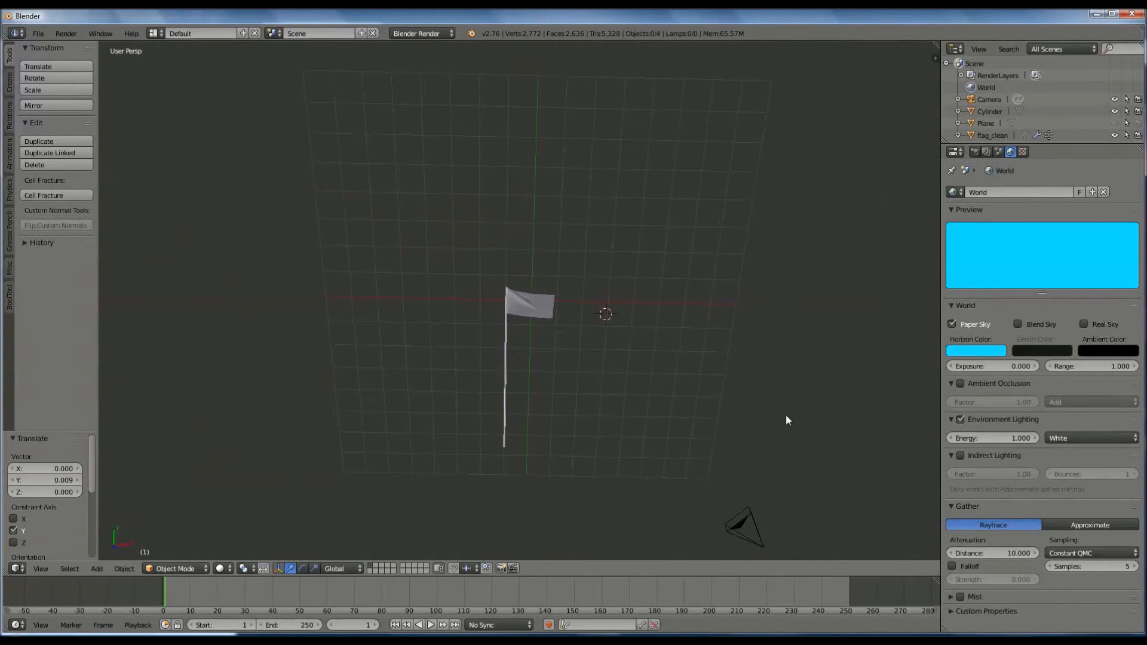
left_click(761, 544)
right_click(762, 545)
middle_click_drag(783, 537, 750, 264)
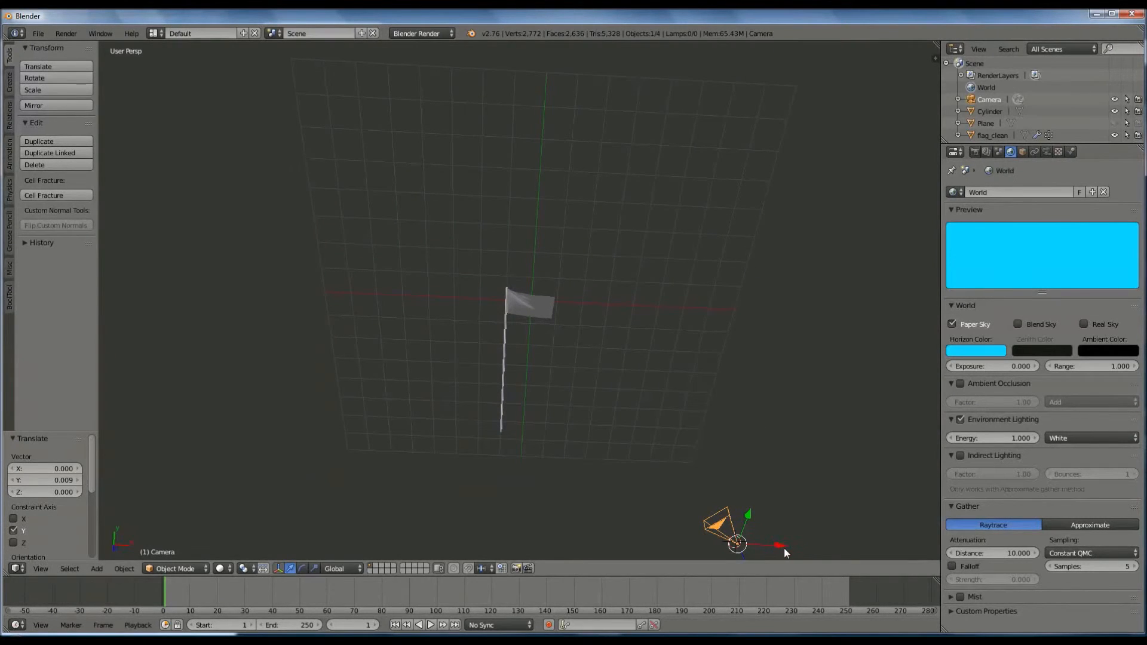
key("g")
key("x")
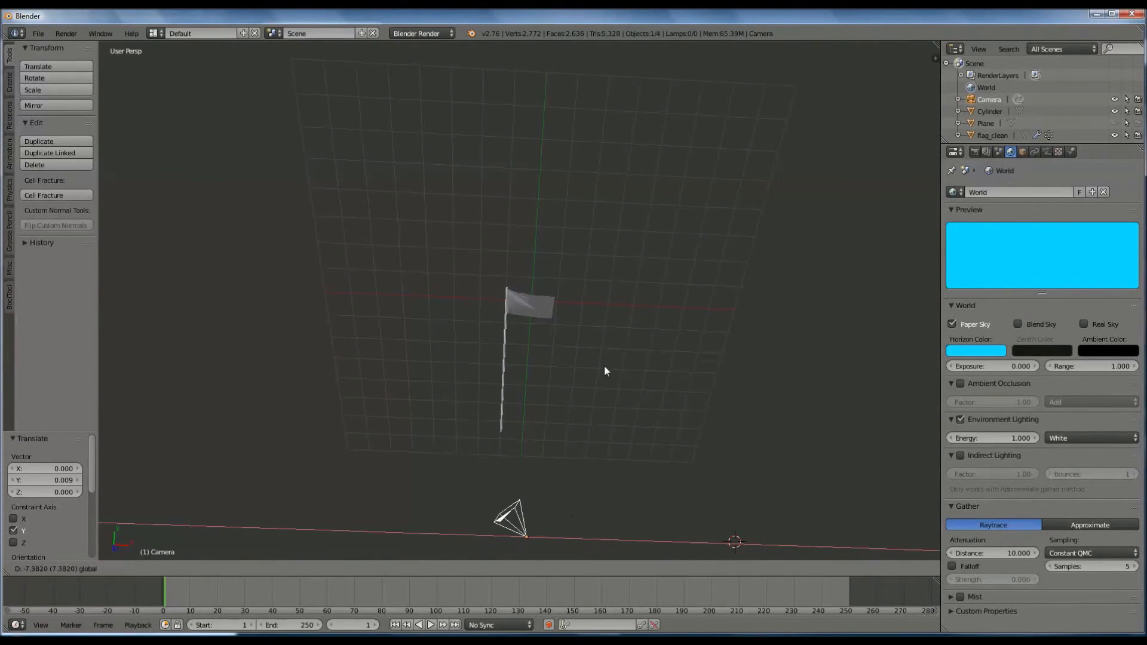
left_click(605, 369)
Move the camera about 6.276 units along Y, in line with the flag as seen from above.
key("KP_7")
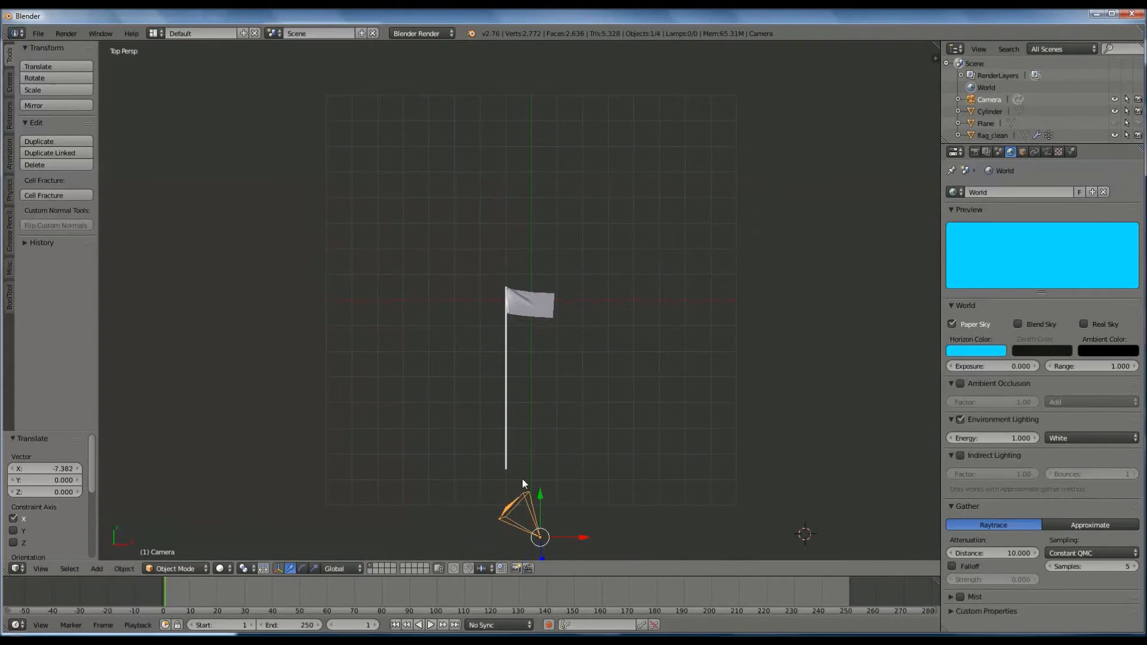
key("g")
key("y")
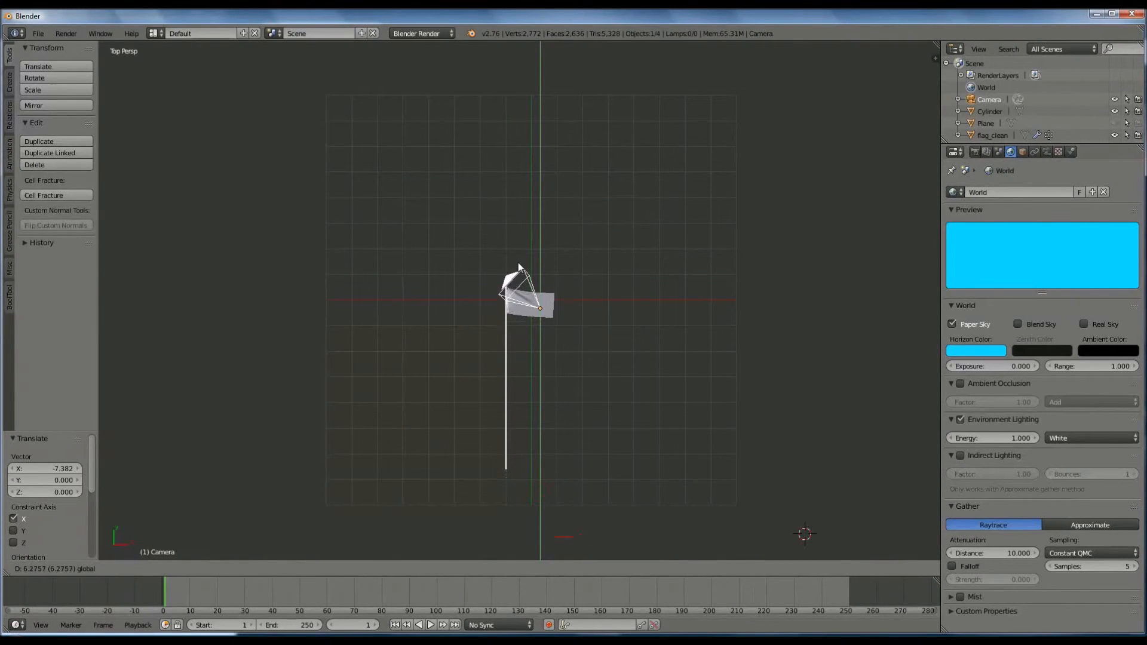
left_click(518, 262)
Rotate the camera by about 39.553° in a view taken from in front of and below the flag.
middle_click_drag(542, 366, 595, 477)
key("r")
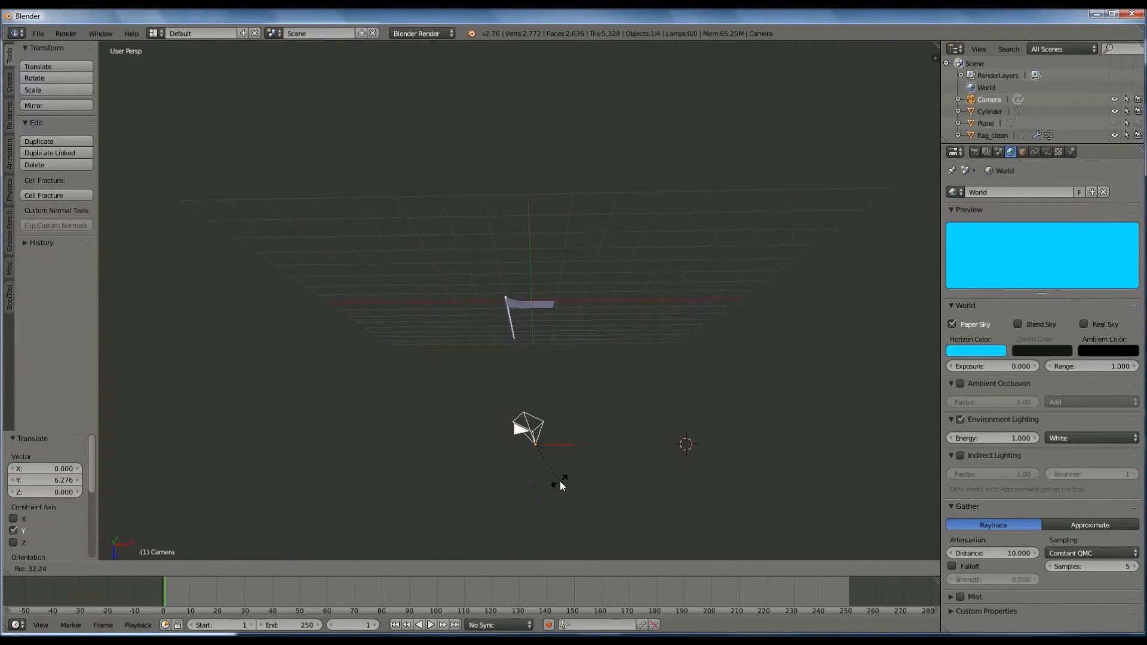
left_click(554, 484)
middle_click_drag(611, 443, 478, 466)
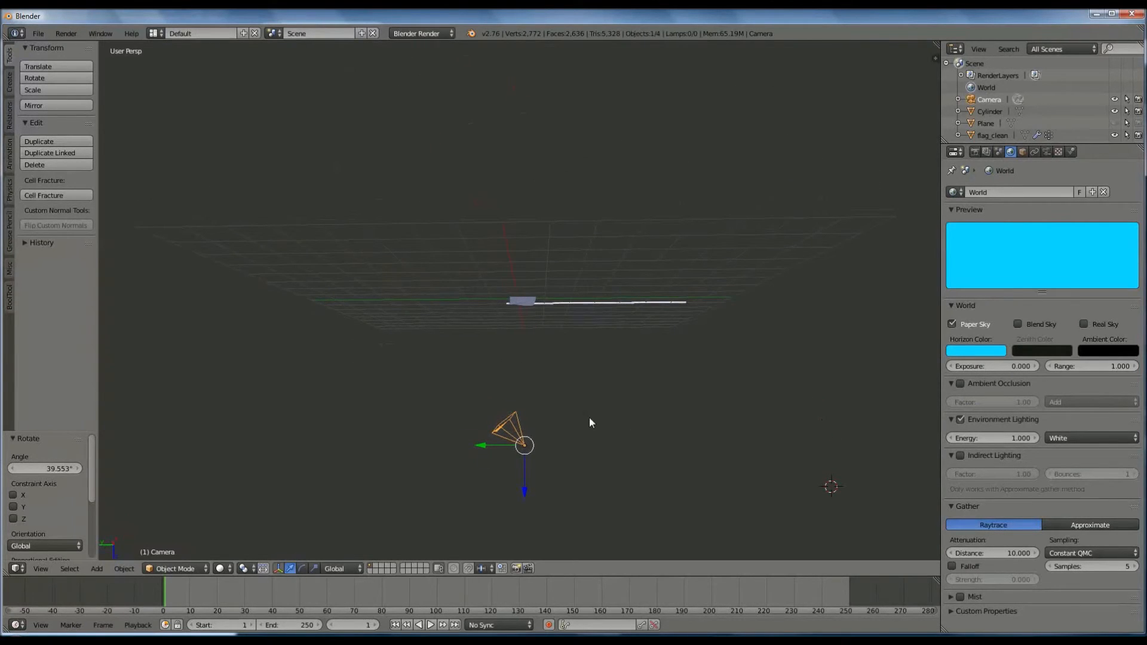
Rotate the camera by about 44.513° so it points towards the flag and look through it.
key("r")
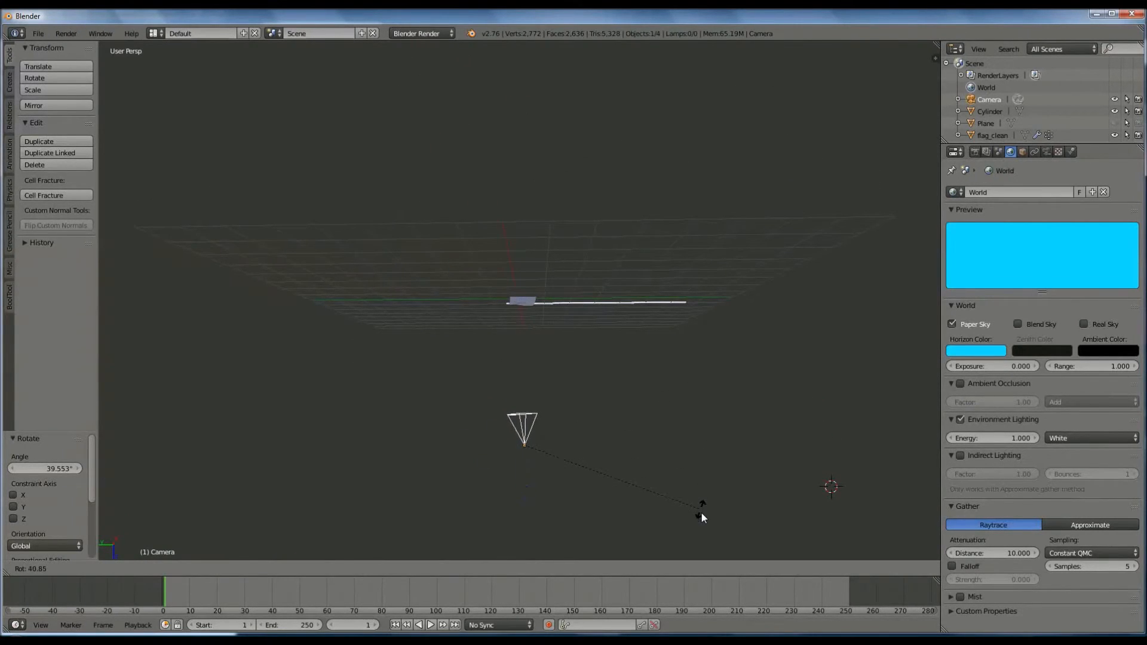
left_click(704, 523)
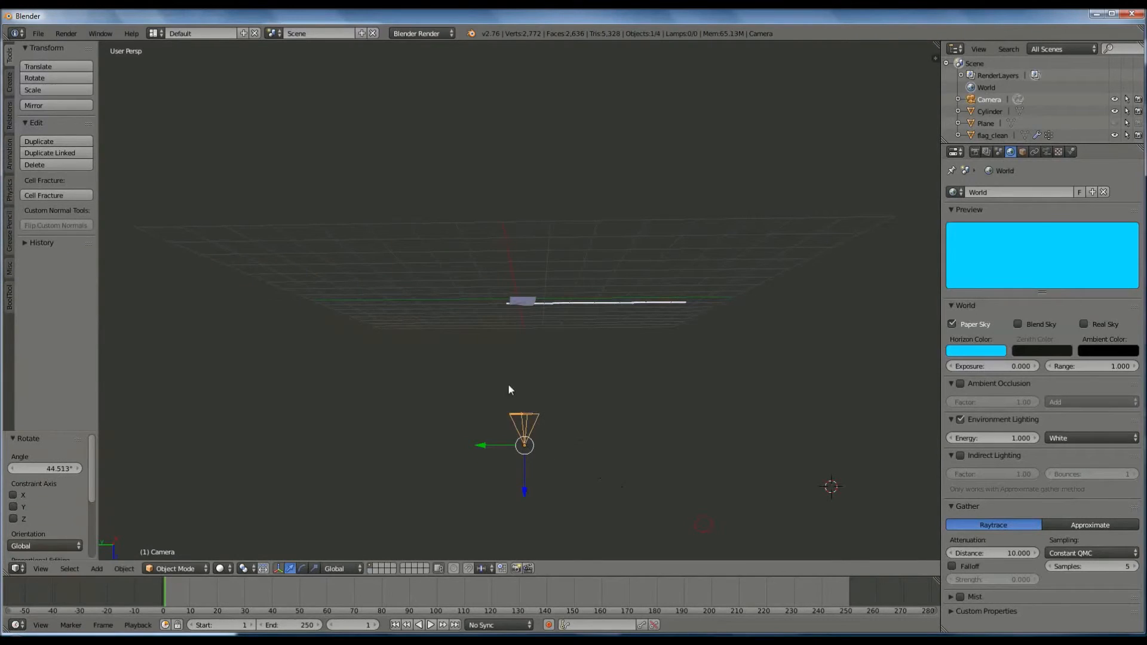
key("KP_0")
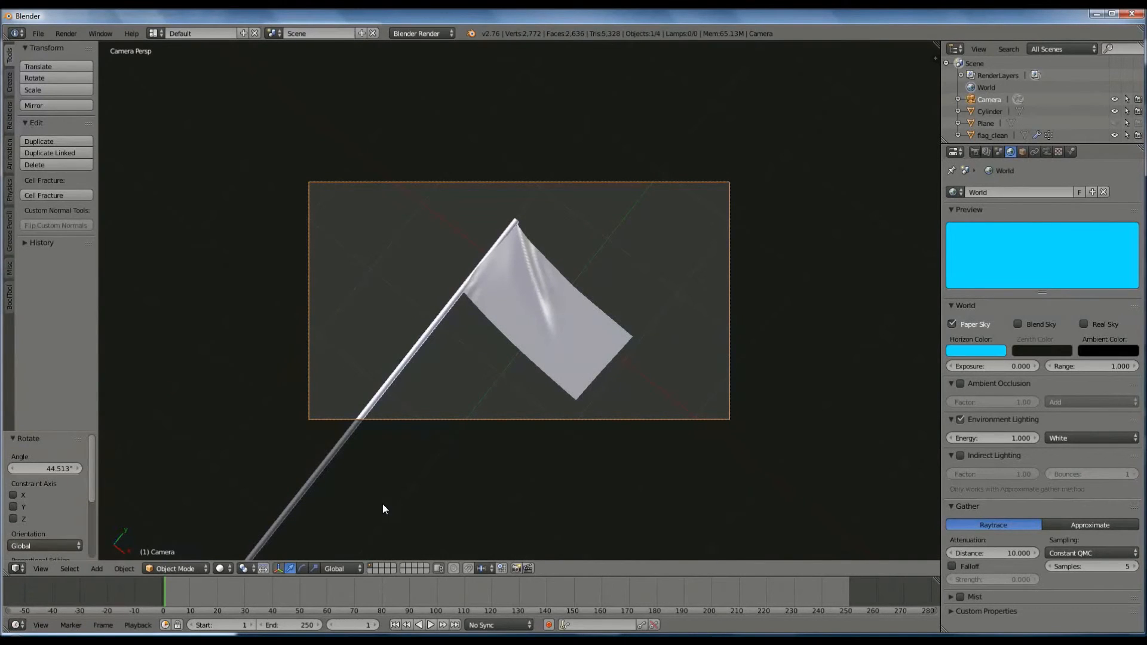
Lock the camera to the view and turn it until the flagpole stands upright inside the frame.
key("n")
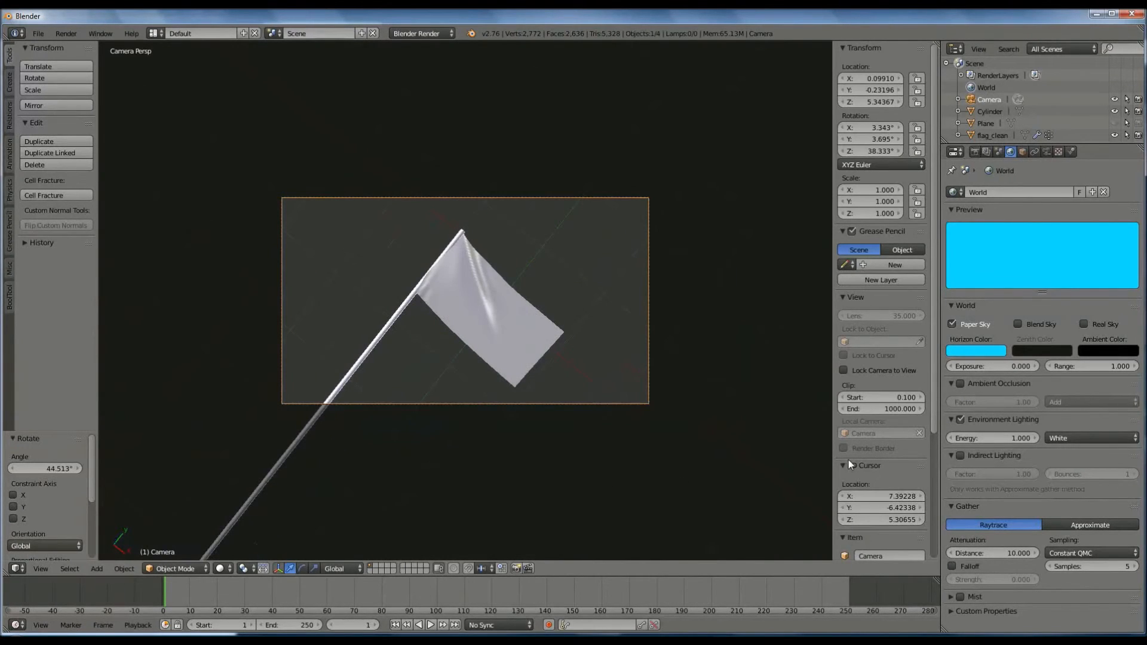
left_click(844, 370)
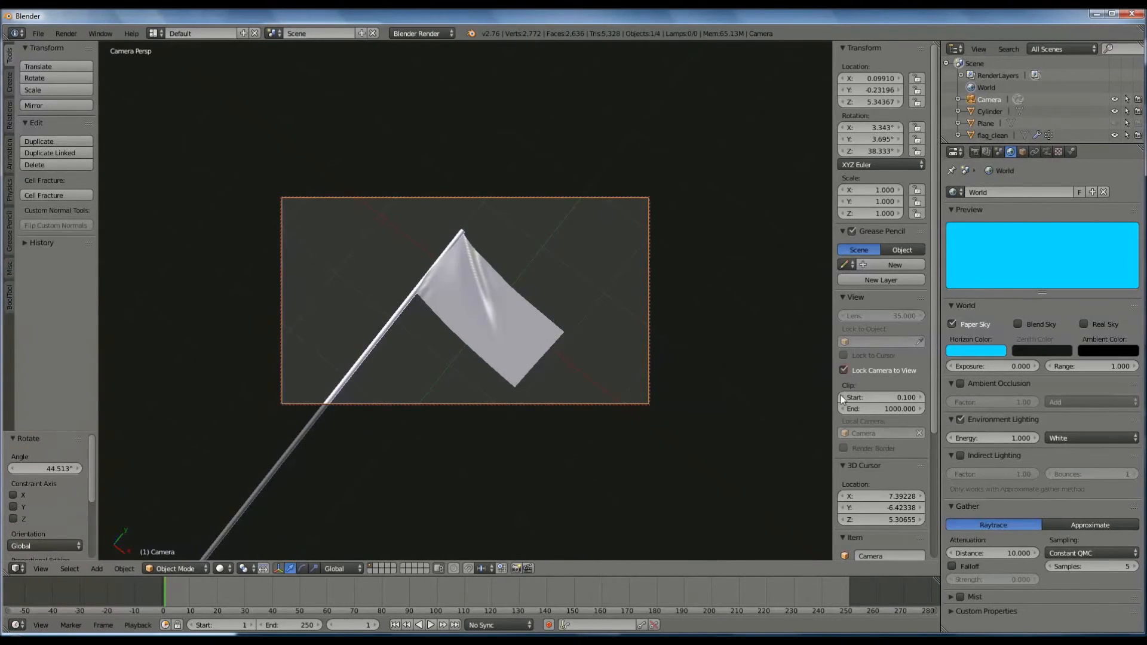
middle_click_drag(473, 441, 670, 466)
middle_click_drag(552, 360, 530, 415, "shift")
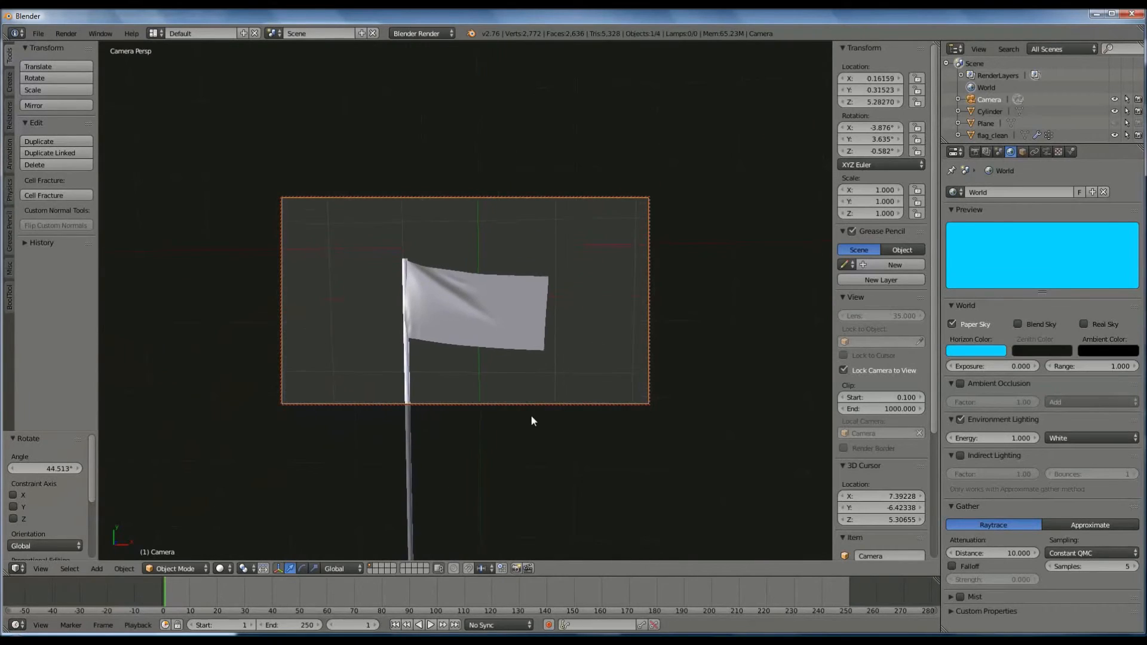
Bring the camera closer until the flag and pole top fill the frame, and release the camera's lock to the view.
scroll(539, 418, "up", 3)
middle_click_drag(550, 372, 557, 345, "shift")
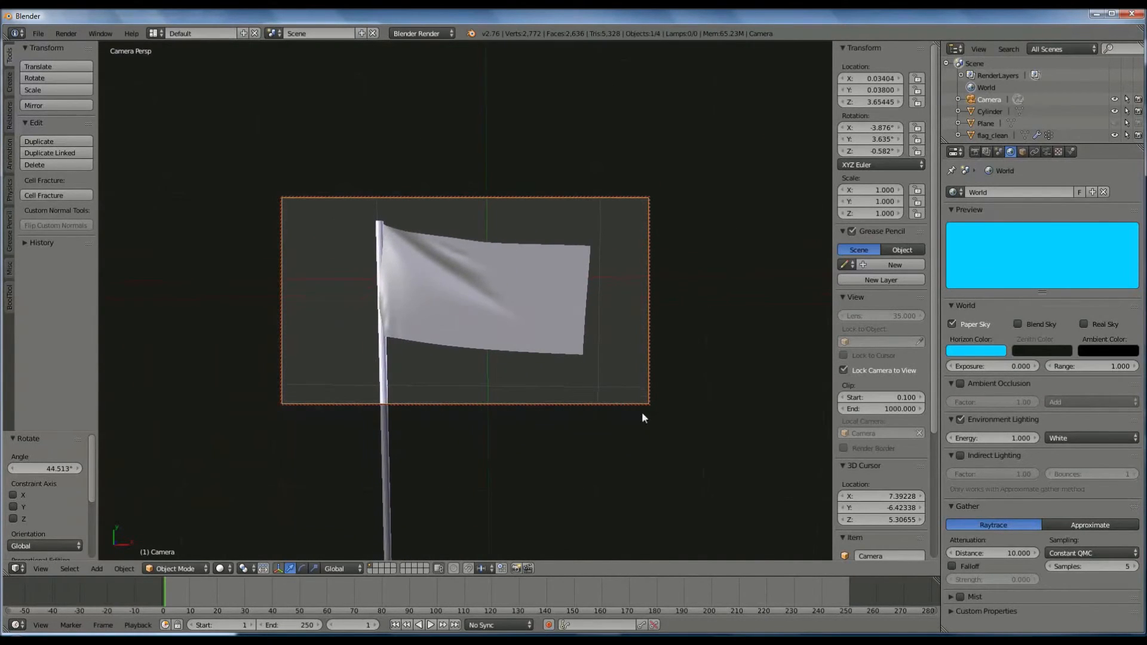
middle_click_drag(655, 447, 667, 478, "shift")
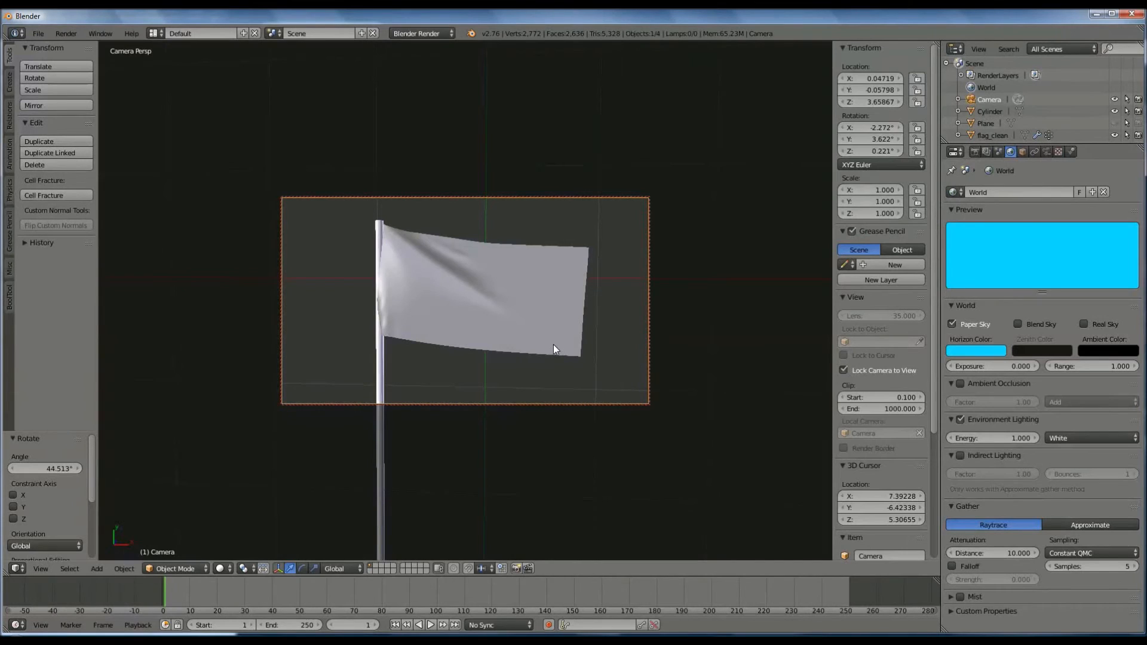
left_click(843, 371)
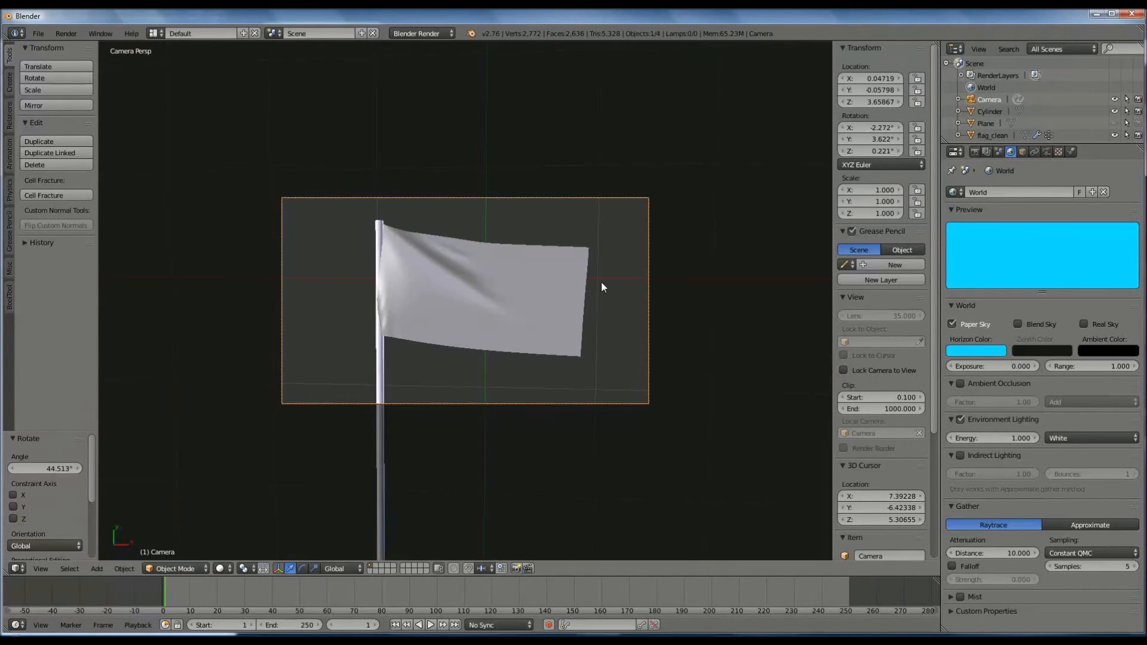
key("KP_0")
middle_click_drag(574, 313, 715, 210)
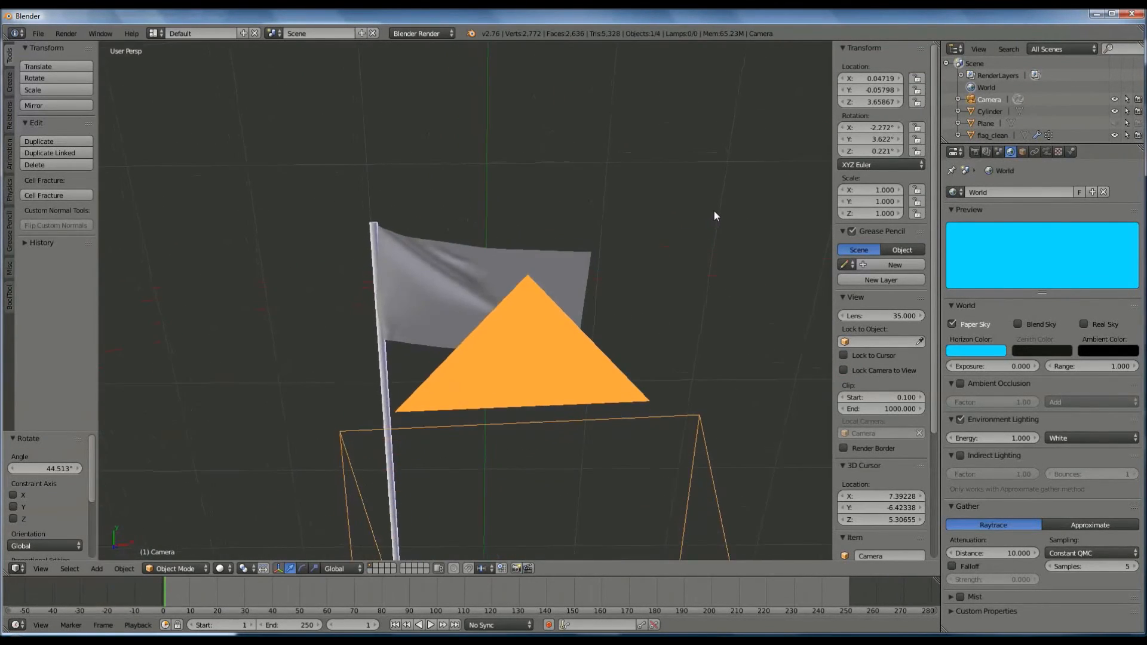
Set the render output format to AVI JPEG with 100% quality.
left_click(975, 152)
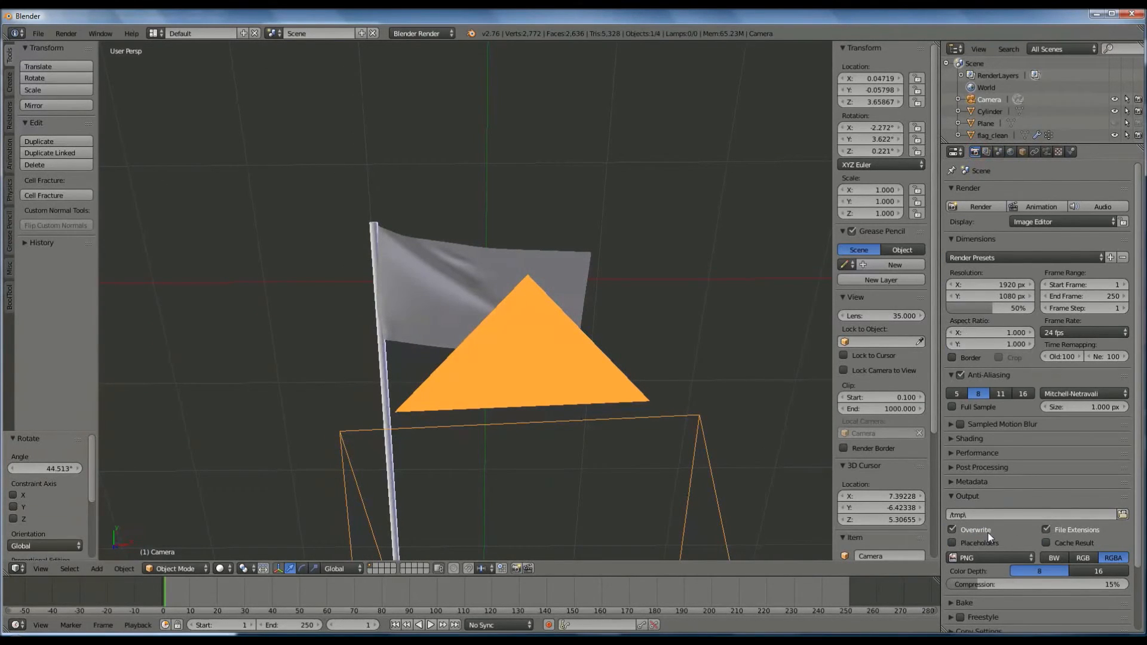
left_click(998, 554)
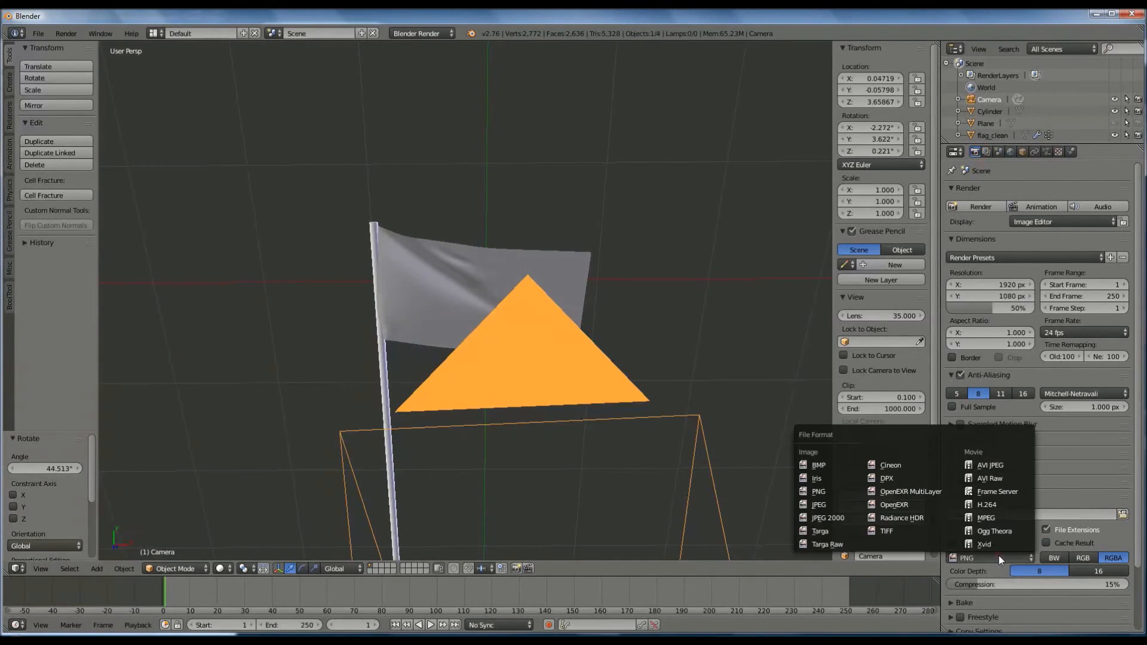
left_click(998, 464)
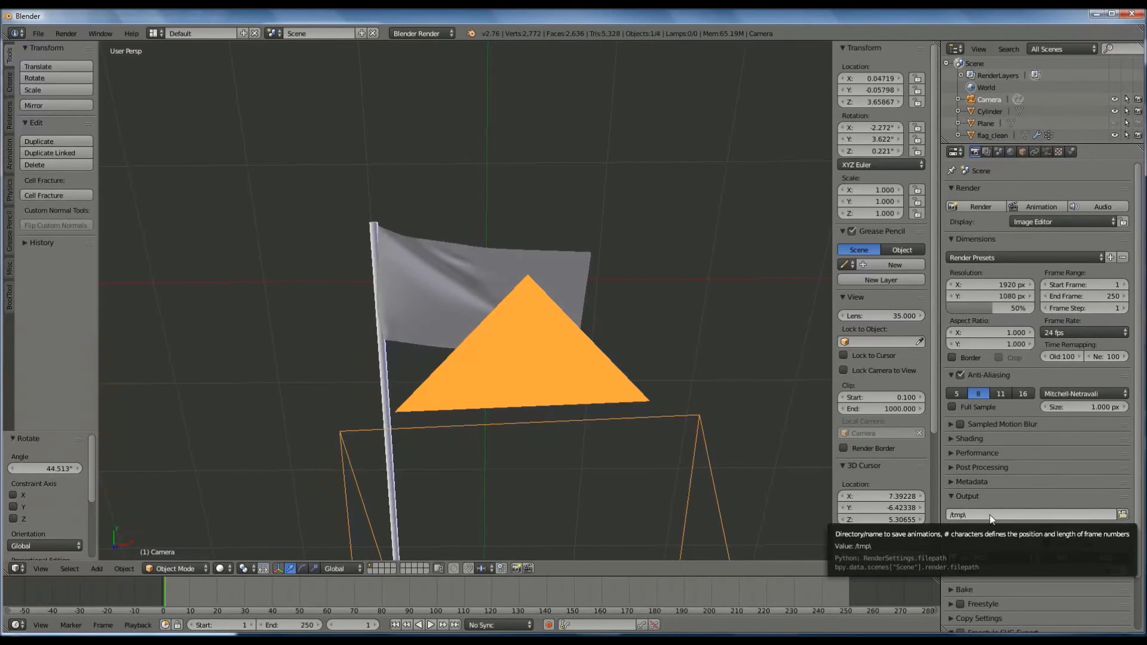
left_click_drag(1107, 575, 1129, 574)
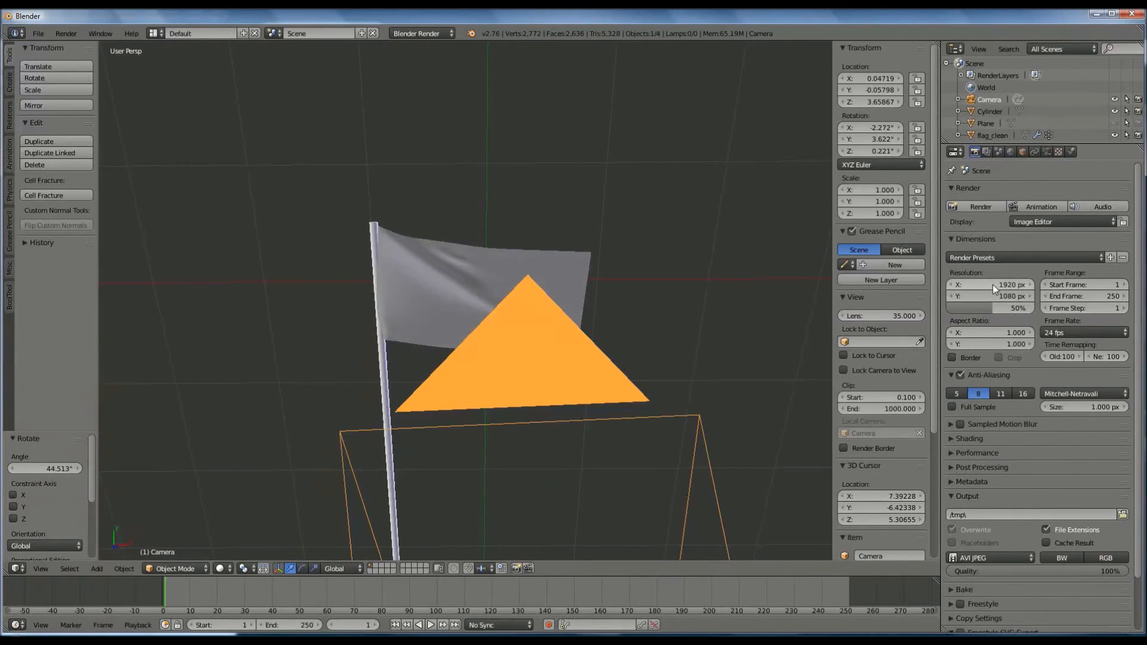
Render a still of frame 1 as a test, followed by the full animation of frames 1 to 250.
left_click(981, 207)
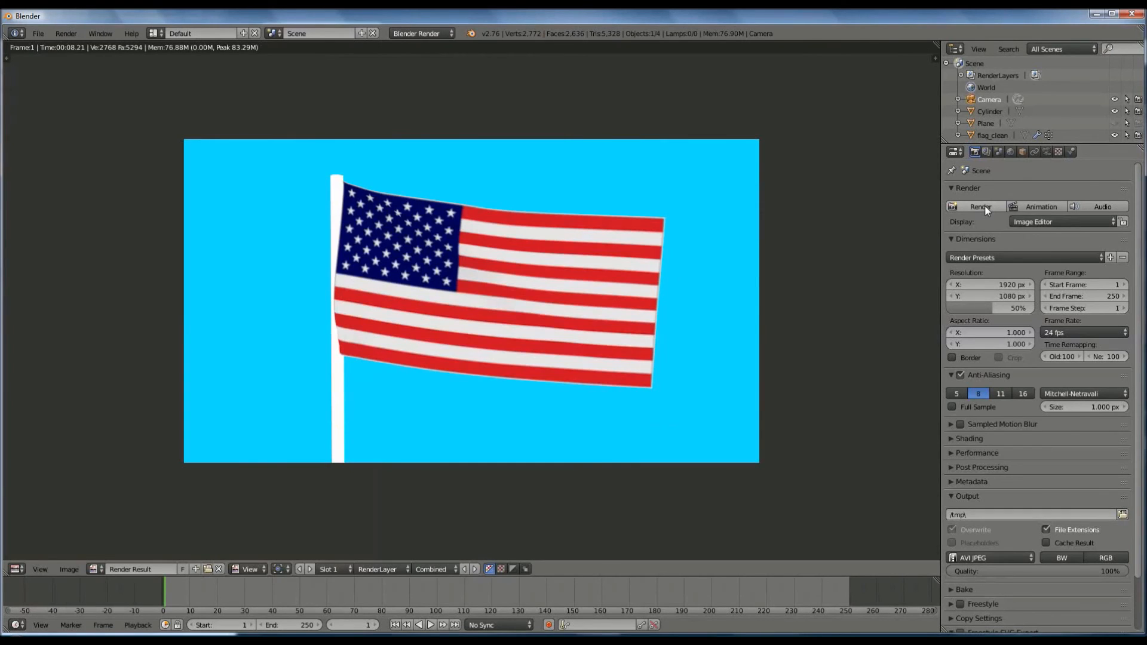
left_click(1033, 207)
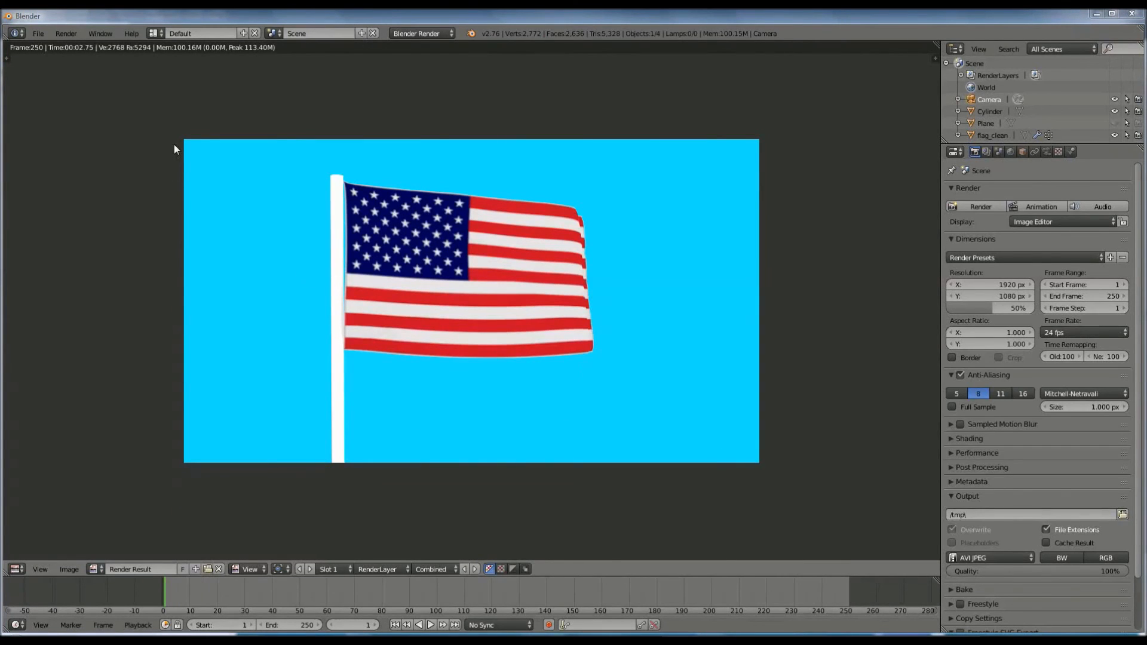
Play back the rendered flag animation and move its player window up over the render result.
left_click(64, 33)
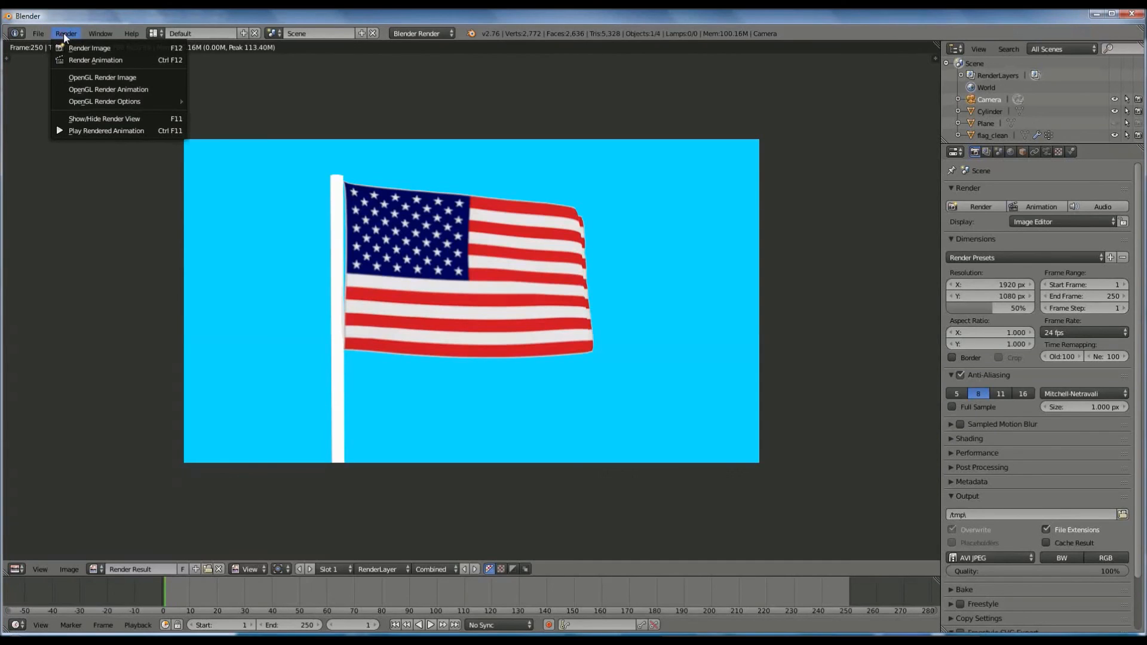
left_click(102, 130)
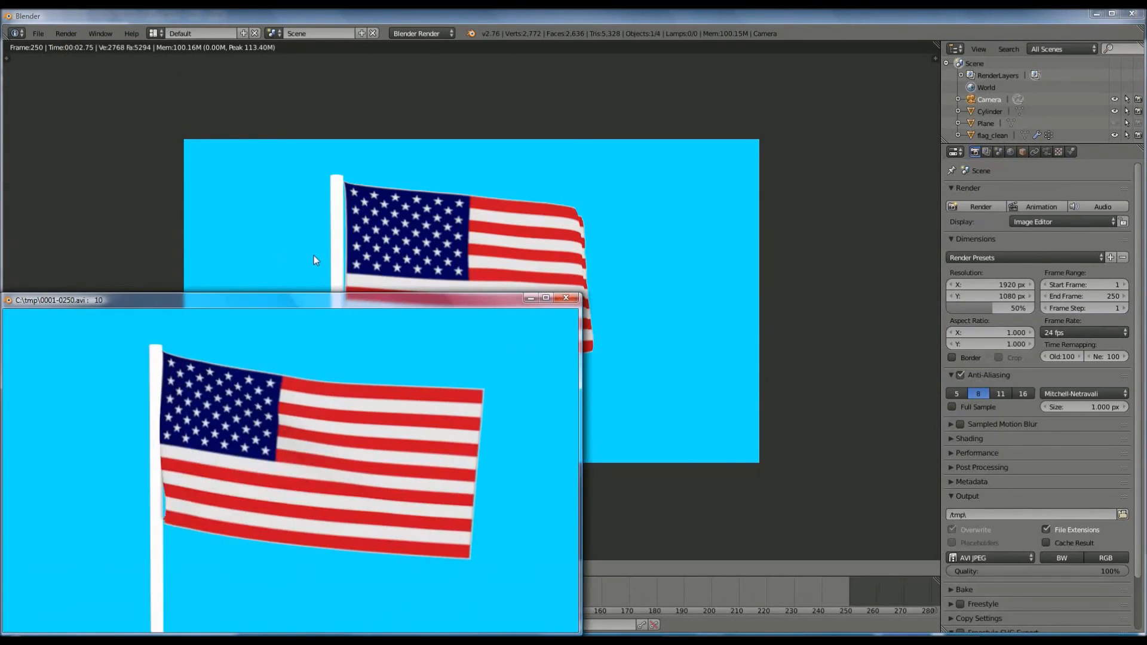
left_click_drag(336, 289, 383, 157)
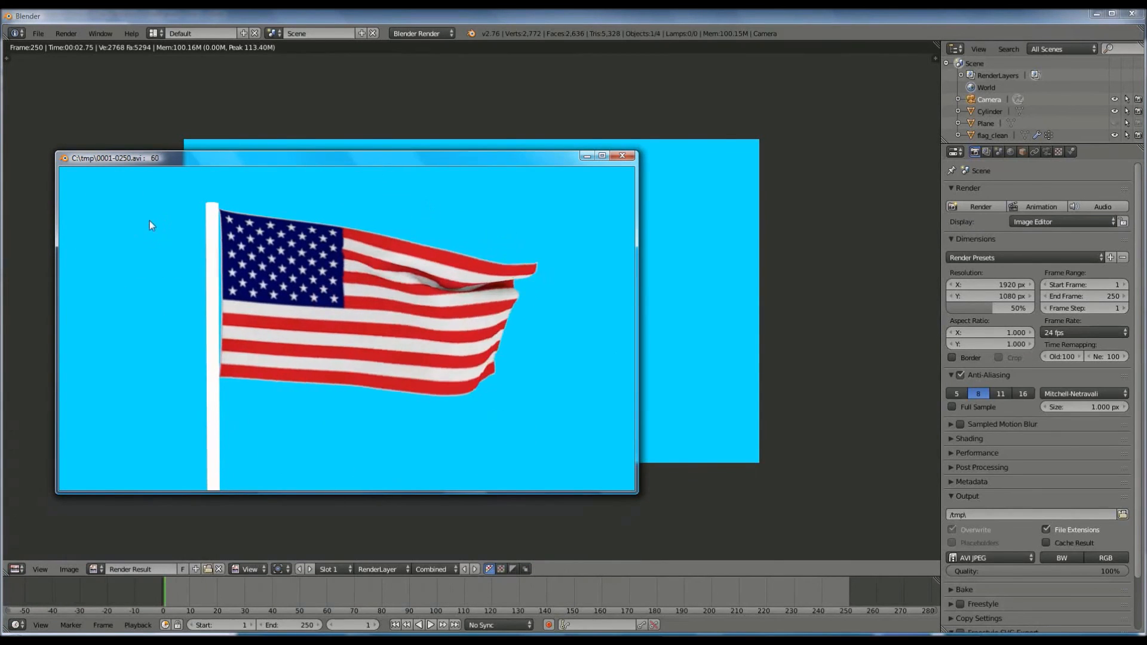